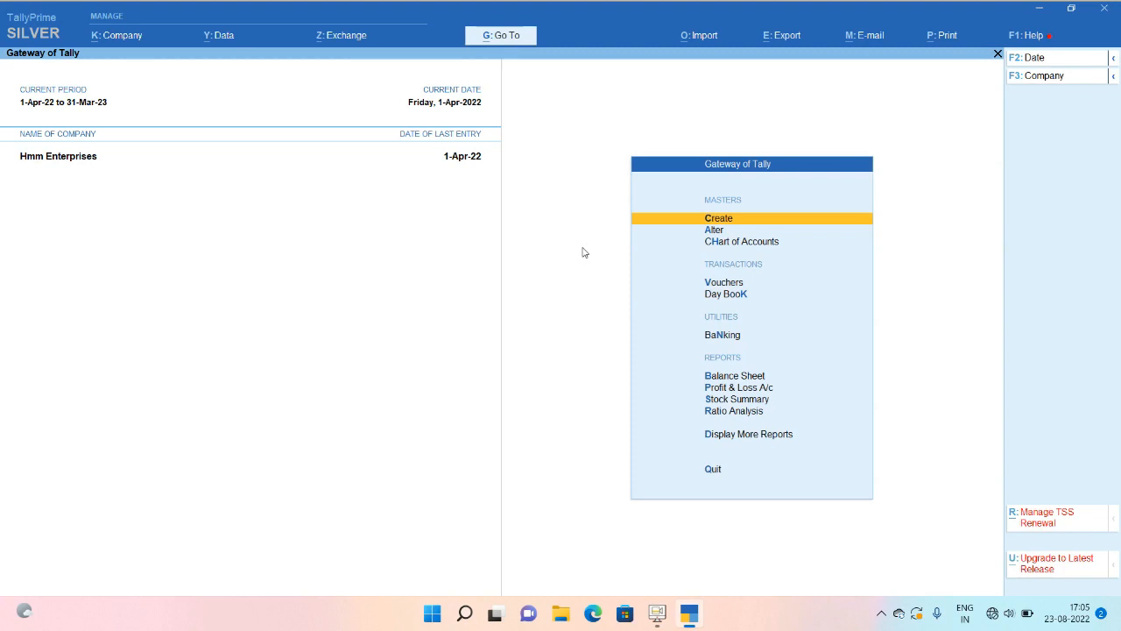
Start a new ledger from Create > Ledger and enter the name Laptop.
key("Return")
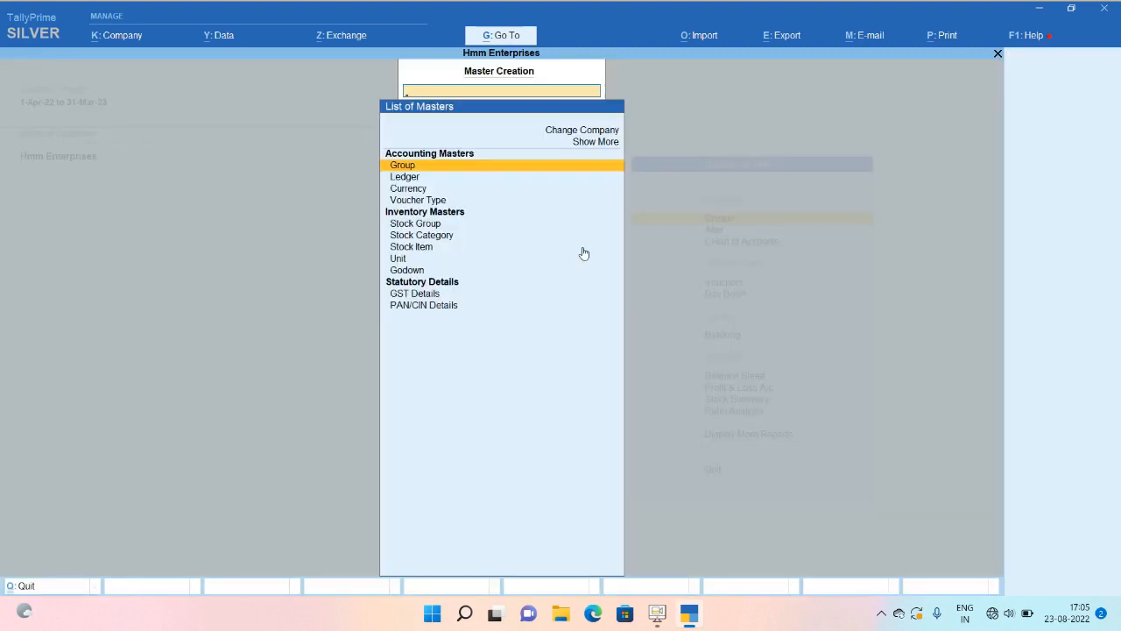
key("Down")
key("Return")
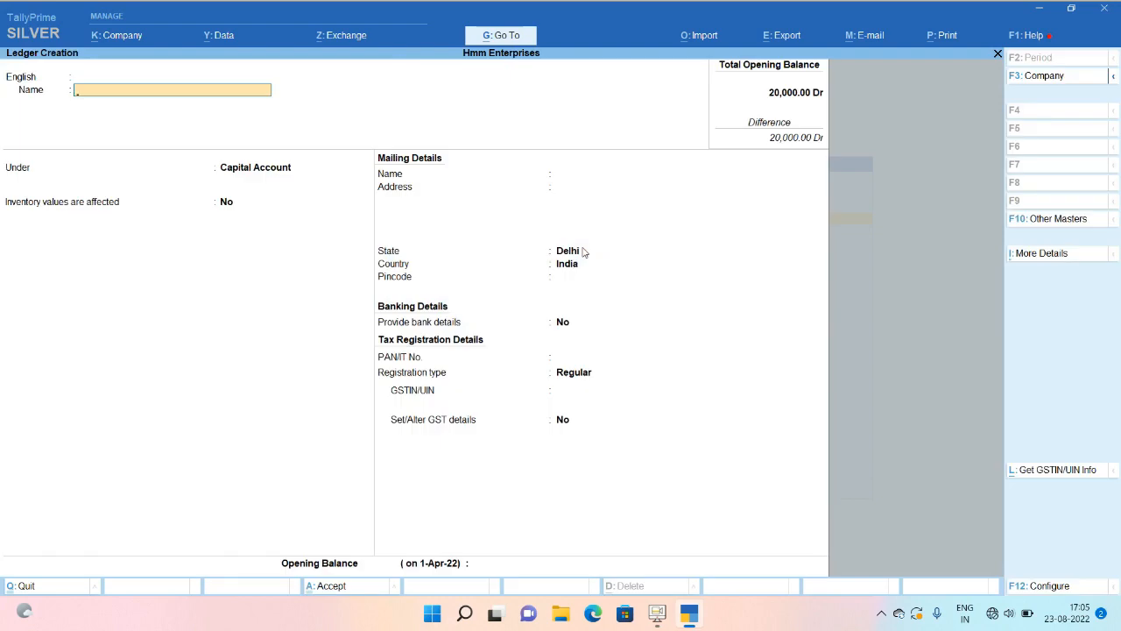
type("Laptop")
key("Return")
key("Return")
key("Return")
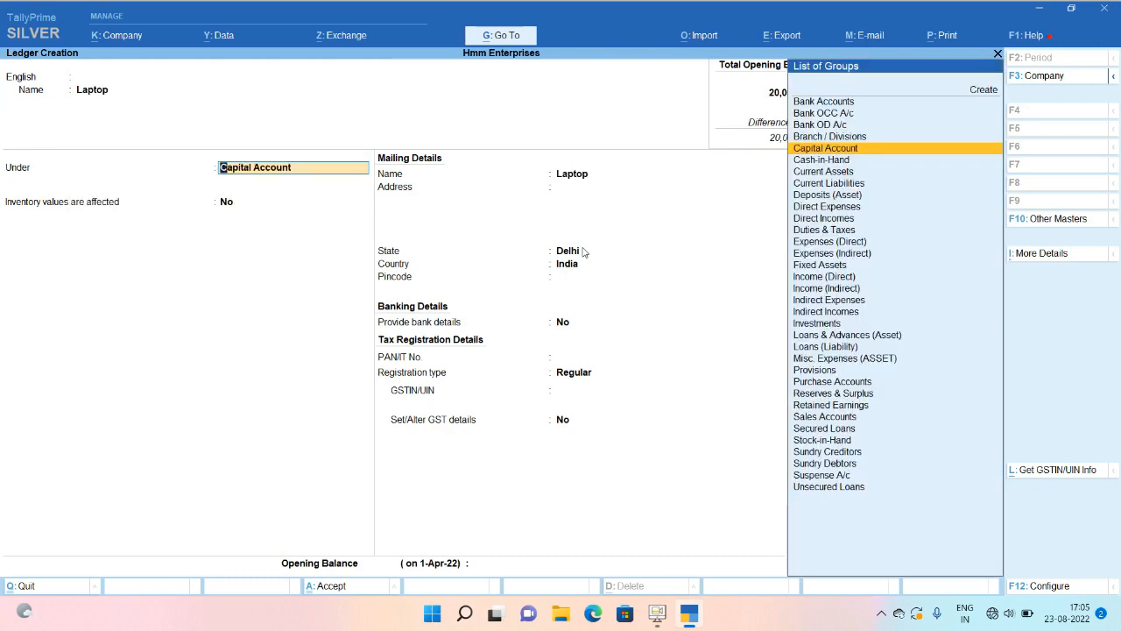
Place the Laptop ledger under Fixed Assets, keep GST applicable, and set GST details to Yes.
type("fi")
key("Return")
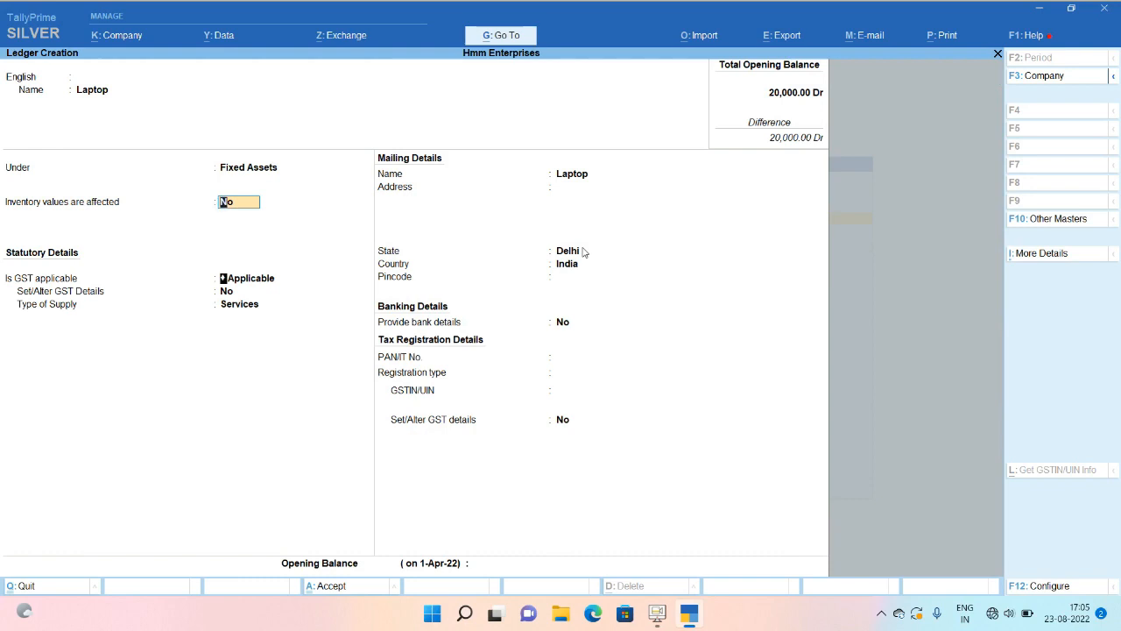
key("Return")
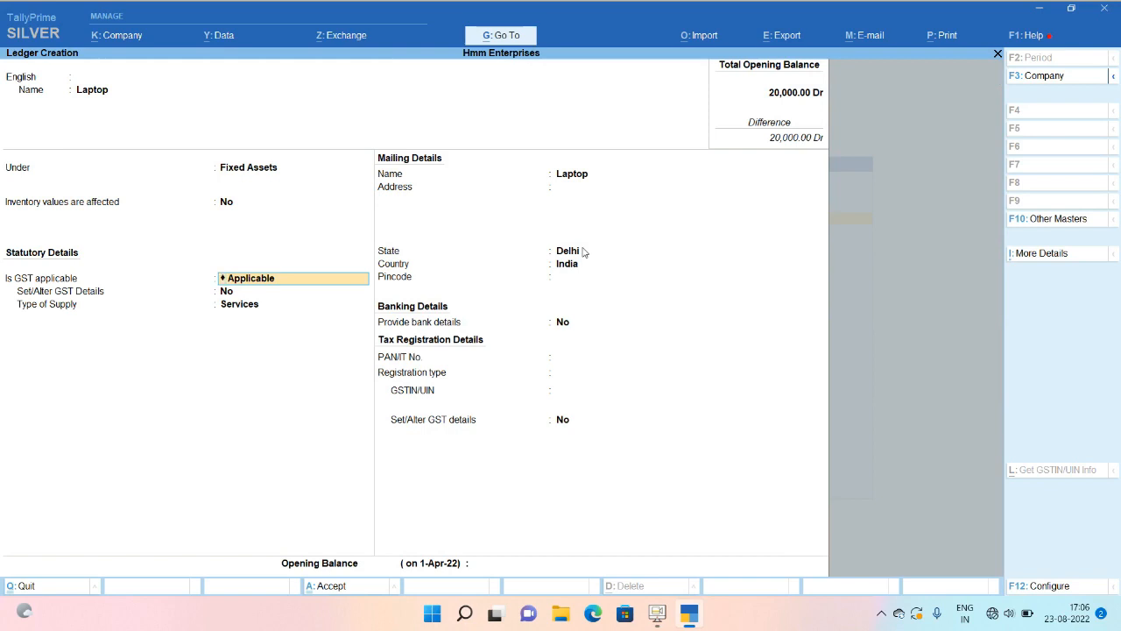
key("Return")
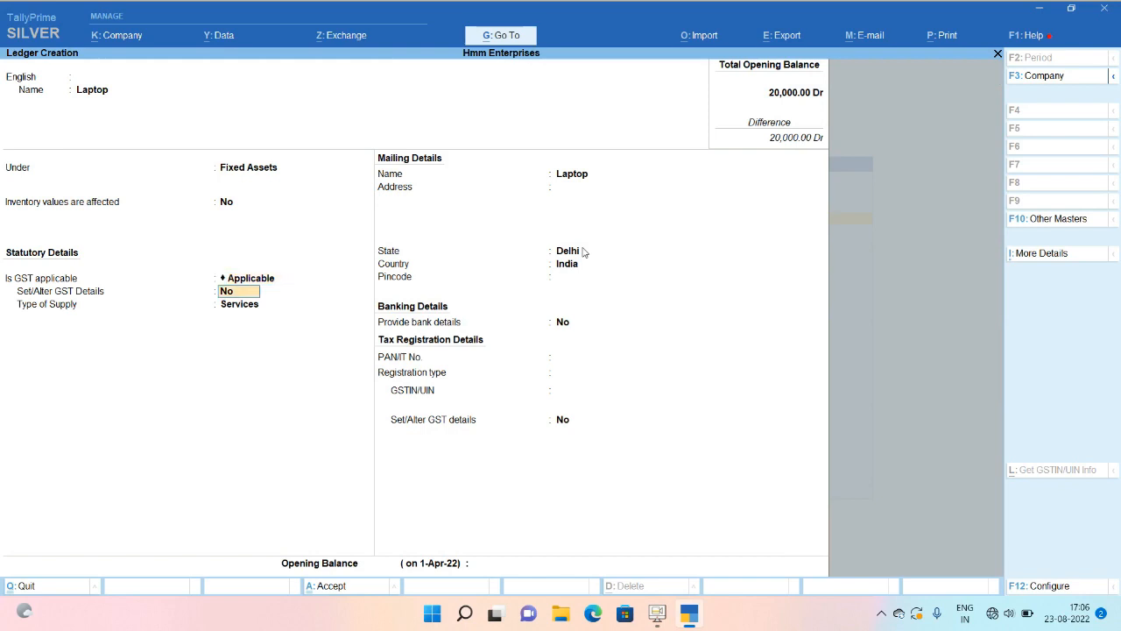
type("y")
key("Return")
key("Return")
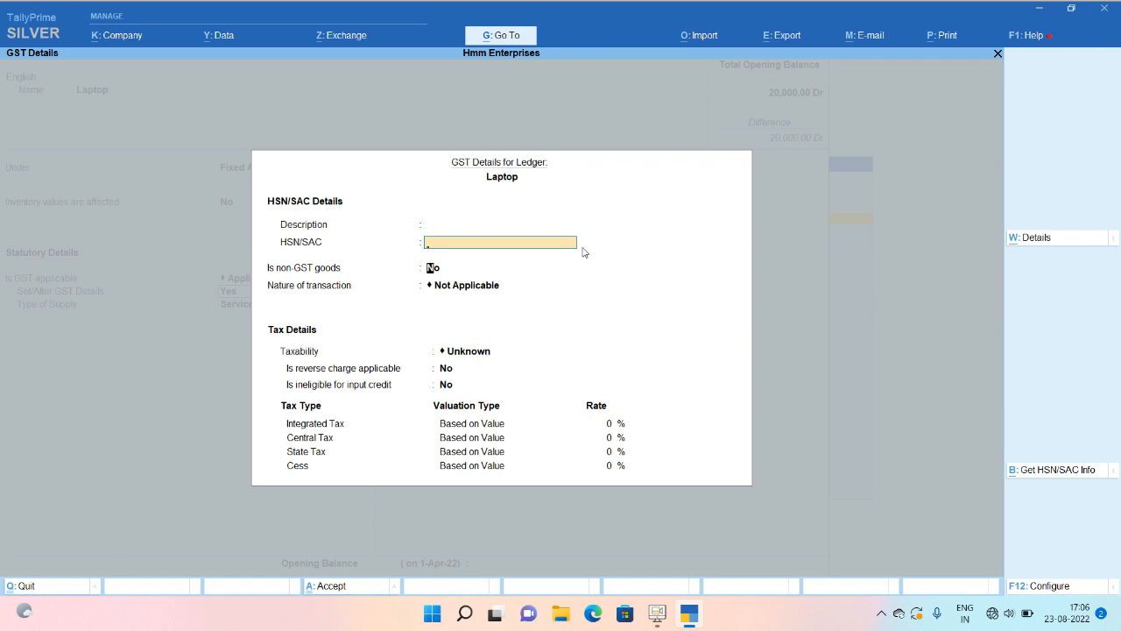
Set Laptop's nature of transaction to Purchase Taxable and nature of goods to Capital Goods.
key("Return")
key("Return")
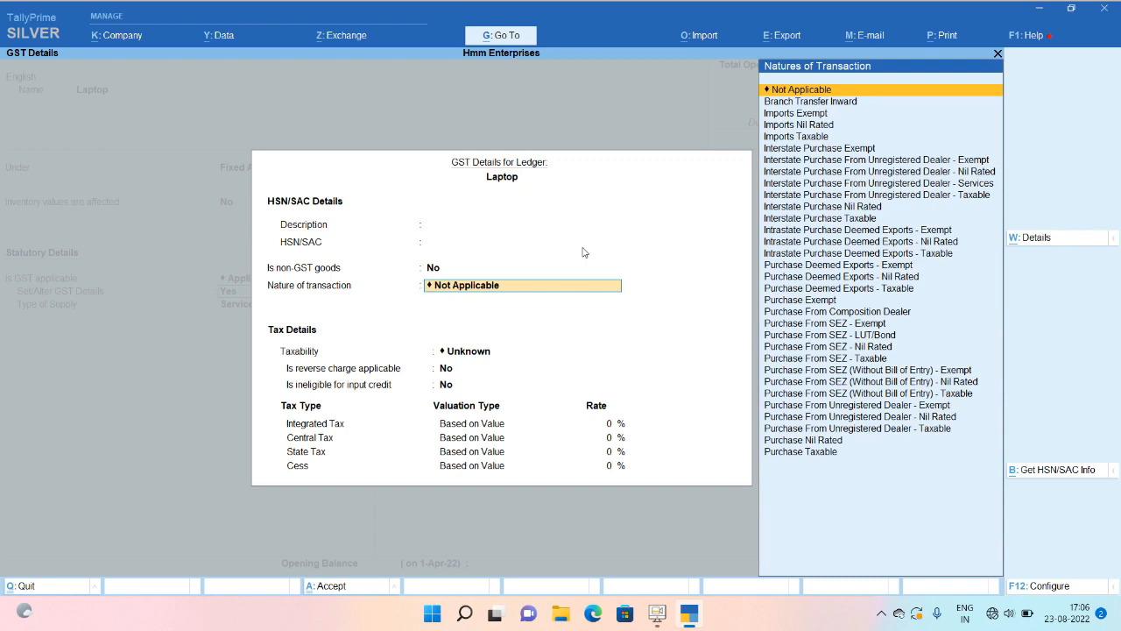
key("Down")
key("Down")
key("Down")
key("Down")
key("Down")
key("Down")
key("Down")
key("Down")
key("Down")
key("Down")
key("Down")
key("Down")
key("Down")
key("Down")
key("Down")
key("Down")
key("Down")
key("Down")
key("Down")
key("Down")
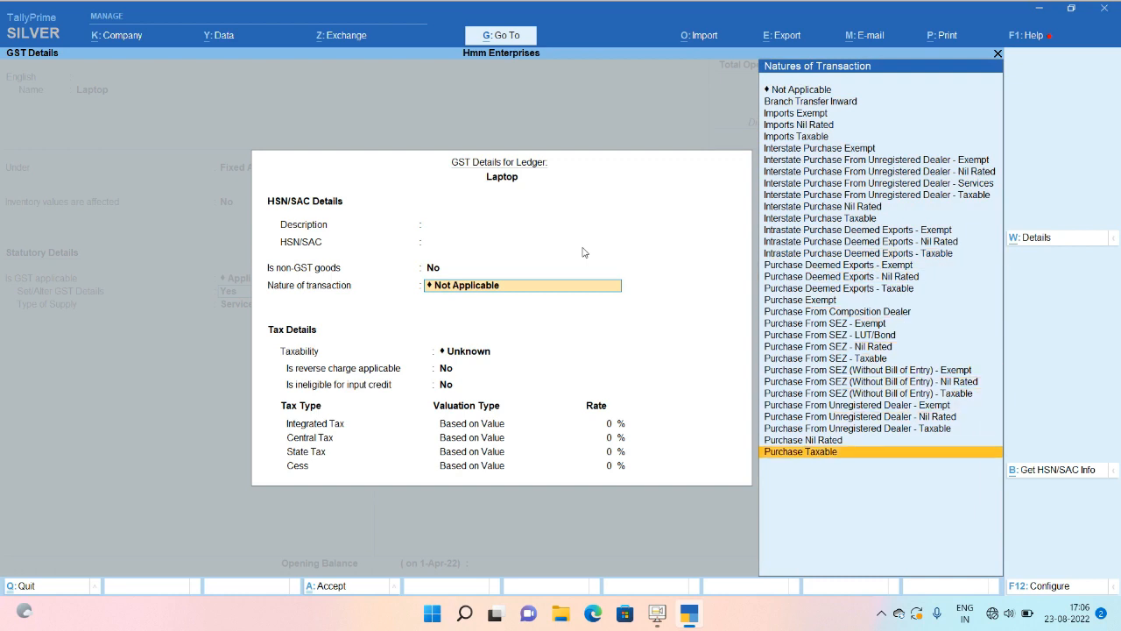
key("Up")
key("Up")
key("Up")
key("Up")
key("Up")
key("Up")
key("Up")
key("Up")
key("Up")
key("Up")
key("Up")
key("Up")
key("Up")
key("Up")
key("Up")
key("Up")
key("Up")
key("Up")
key("Up")
key("Up")
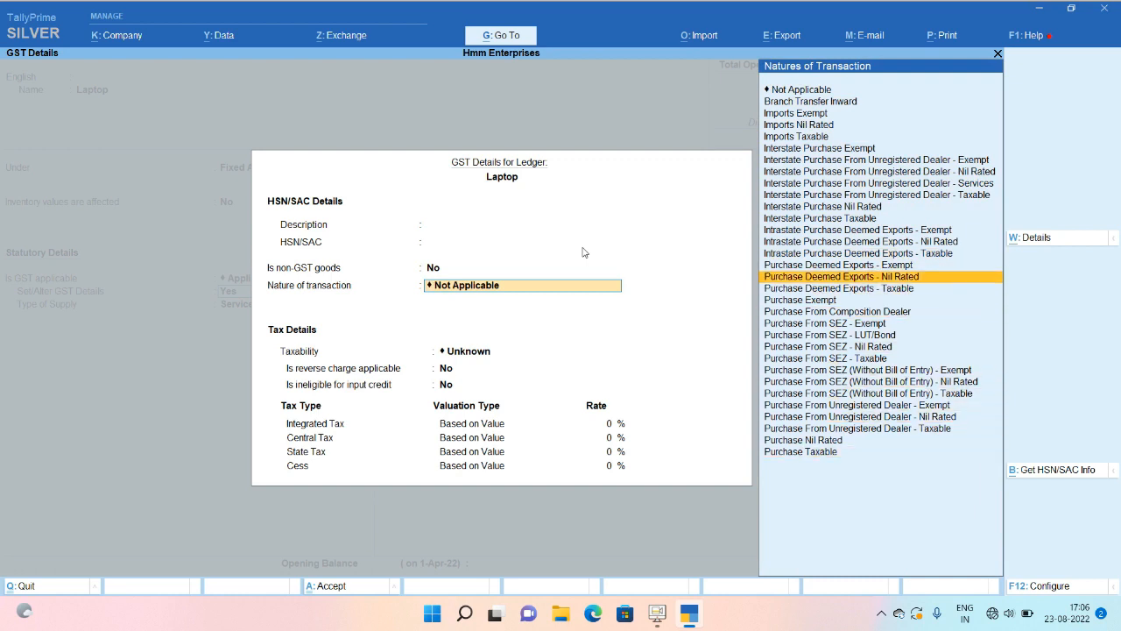
key("Up")
key("Up")
key("Up")
key("Up")
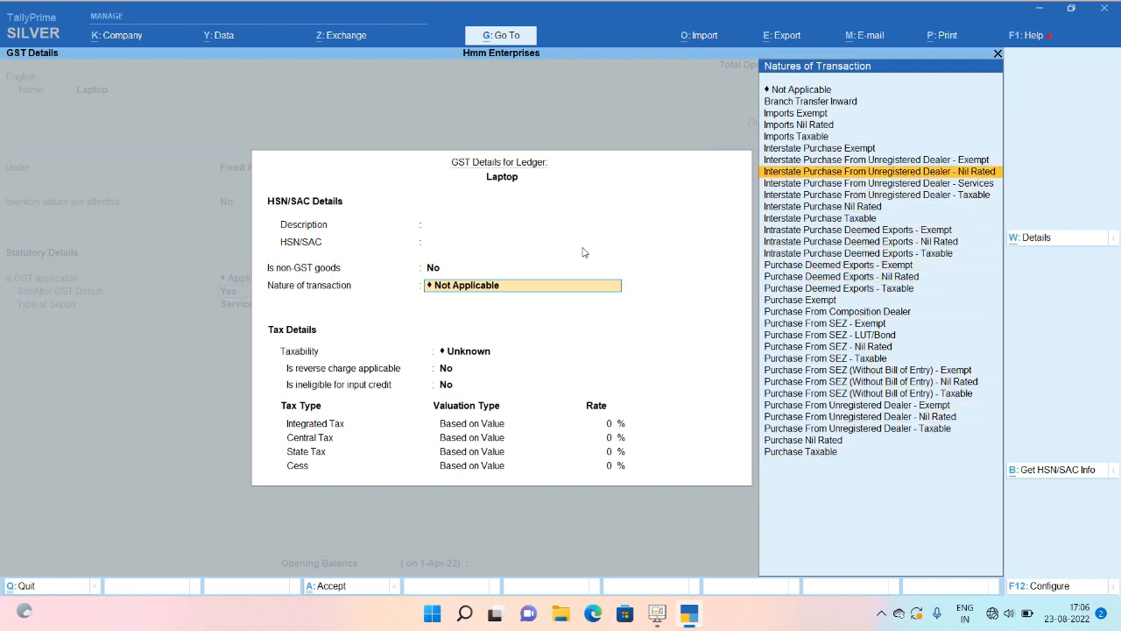
key("Down")
key("Down")
key("Down")
key("Down")
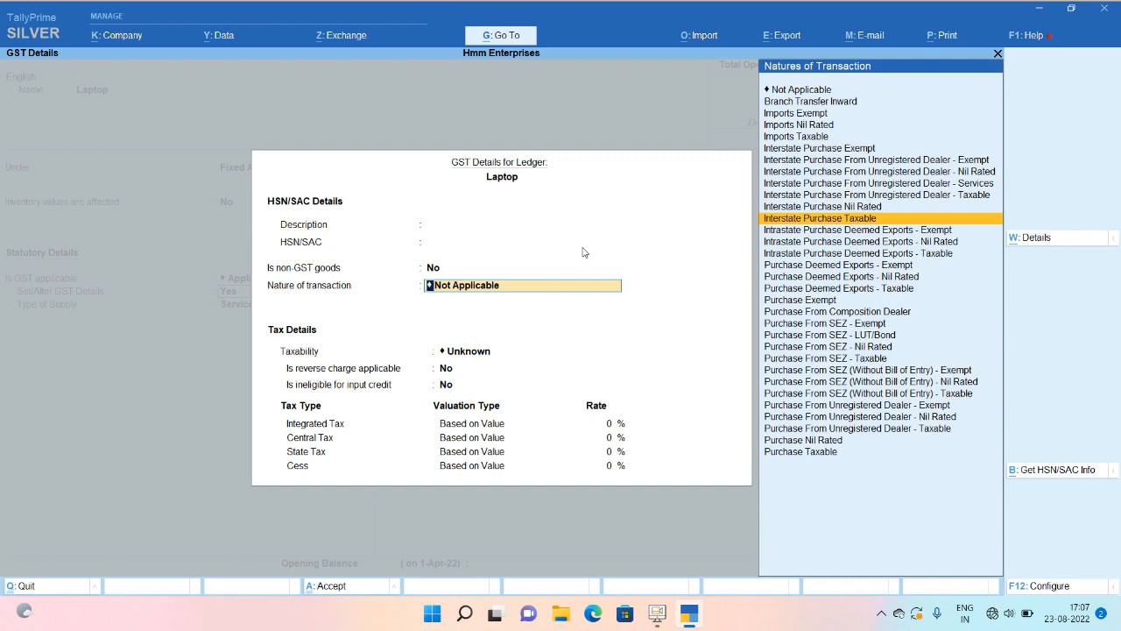
key("Down")
key("Down")
key("Down")
key("Down")
key("Down")
key("Down")
key("Down")
key("Down")
key("Down")
key("Down")
key("Down")
key("Down")
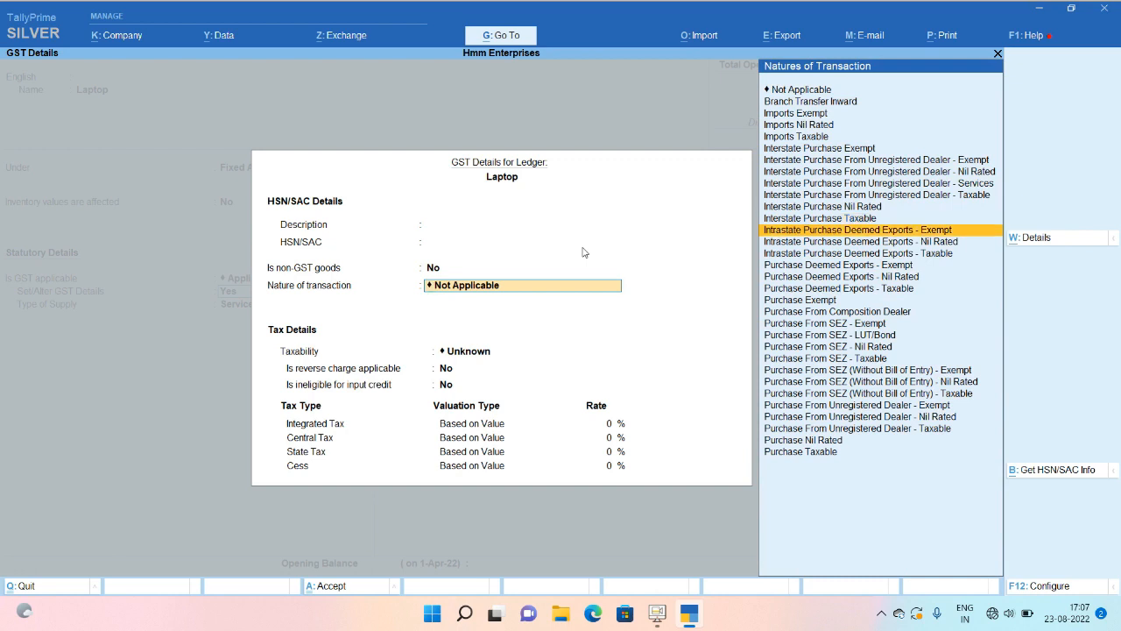
key("Down")
key("Down")
key("Down")
key("Down")
key("Down")
key("Down")
key("Down")
key("Down")
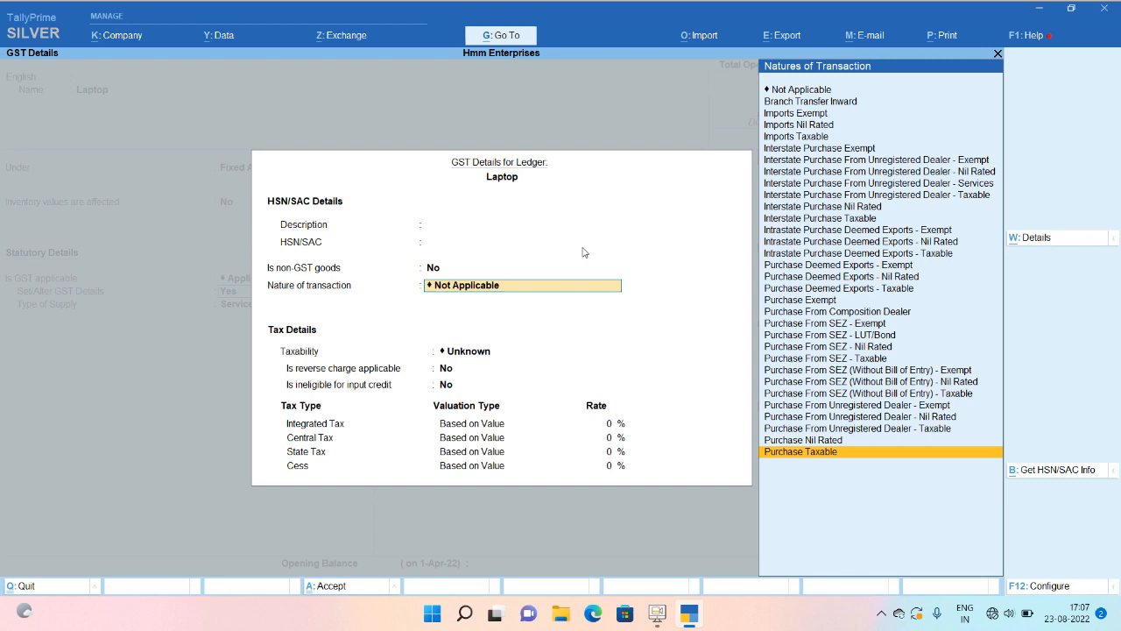
key("Return")
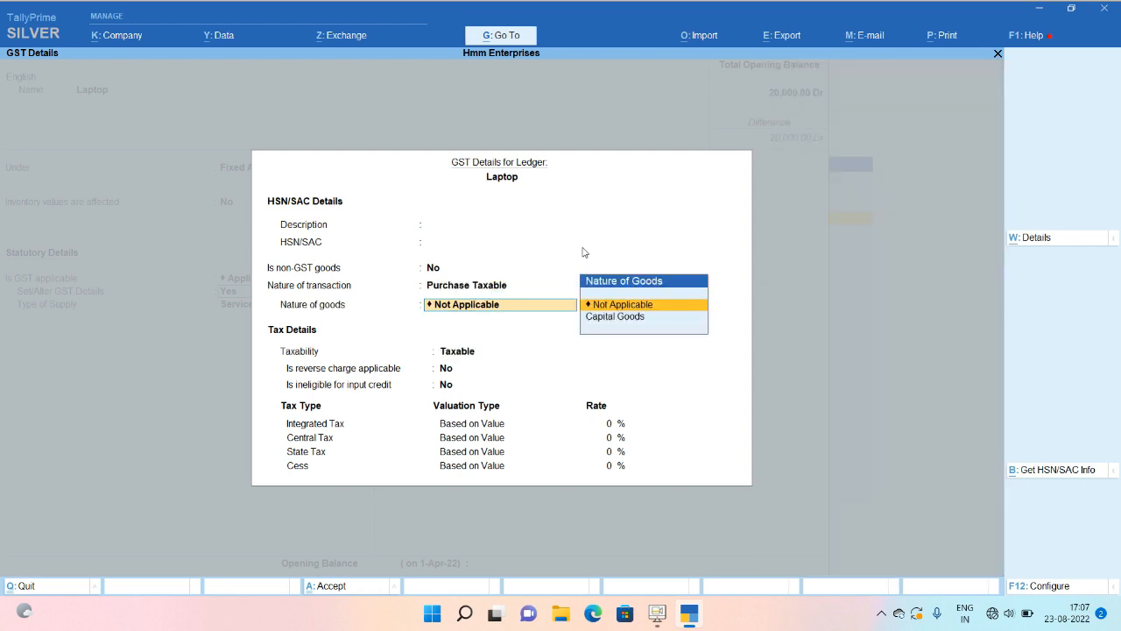
key("Down")
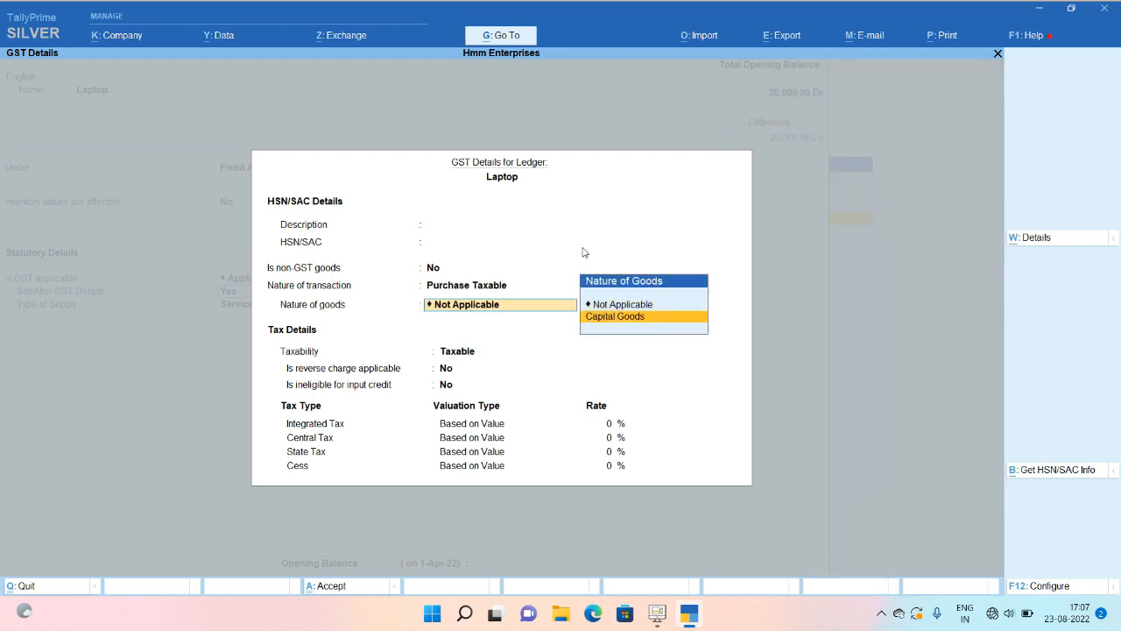
key("Return")
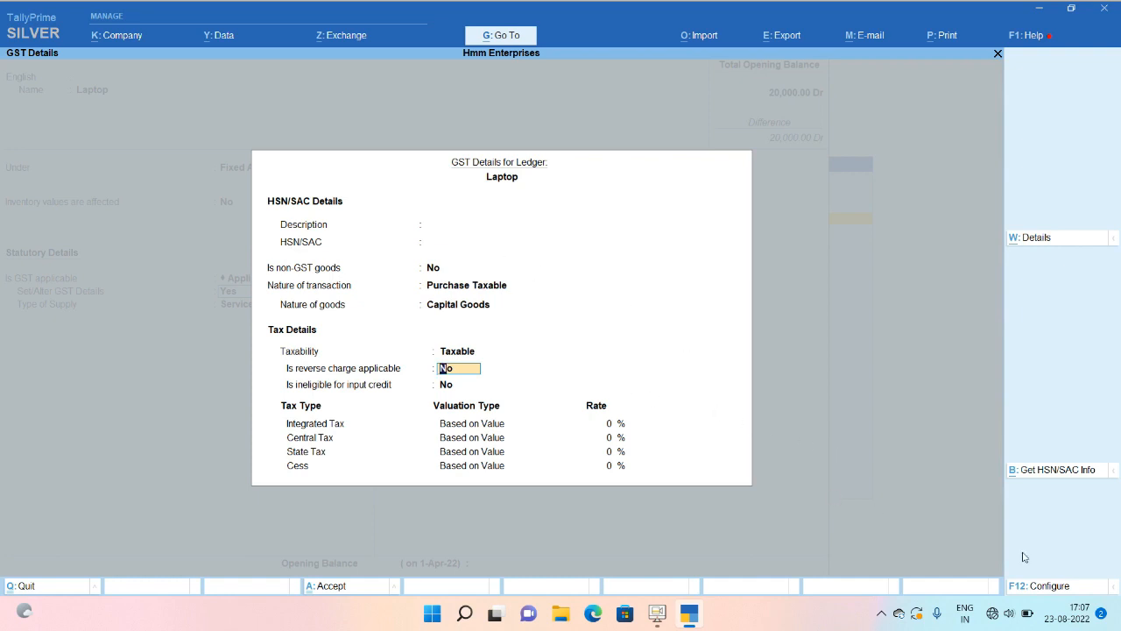
Give the Laptop ledger an 18% integrated tax rate with Goods as supply type, and save it.
left_click(1054, 586)
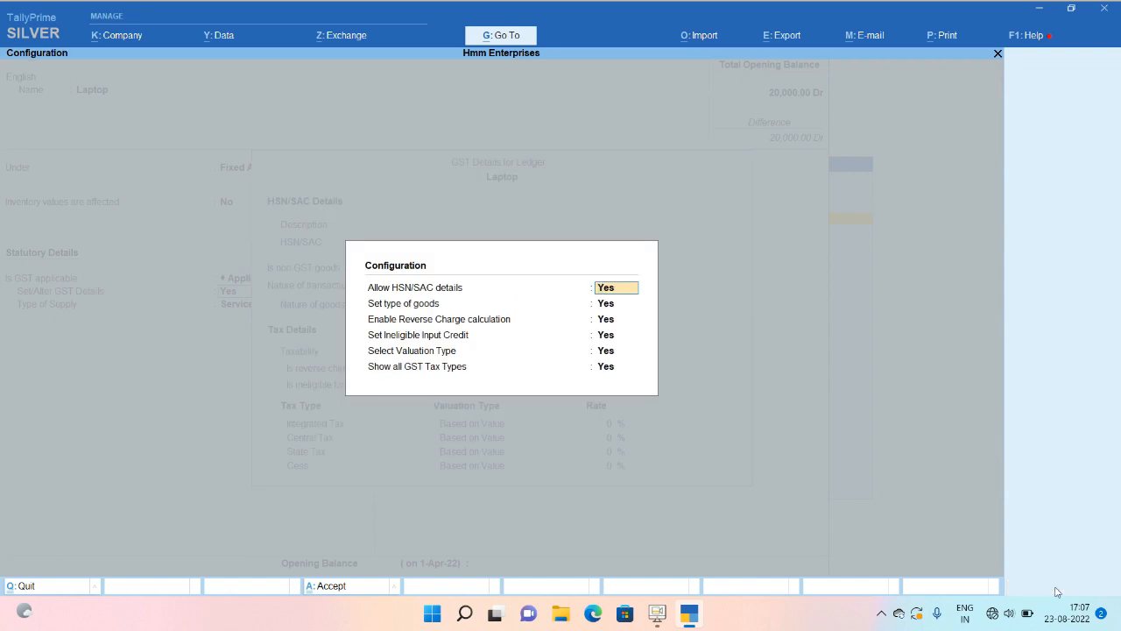
key("Escape")
key("Escape")
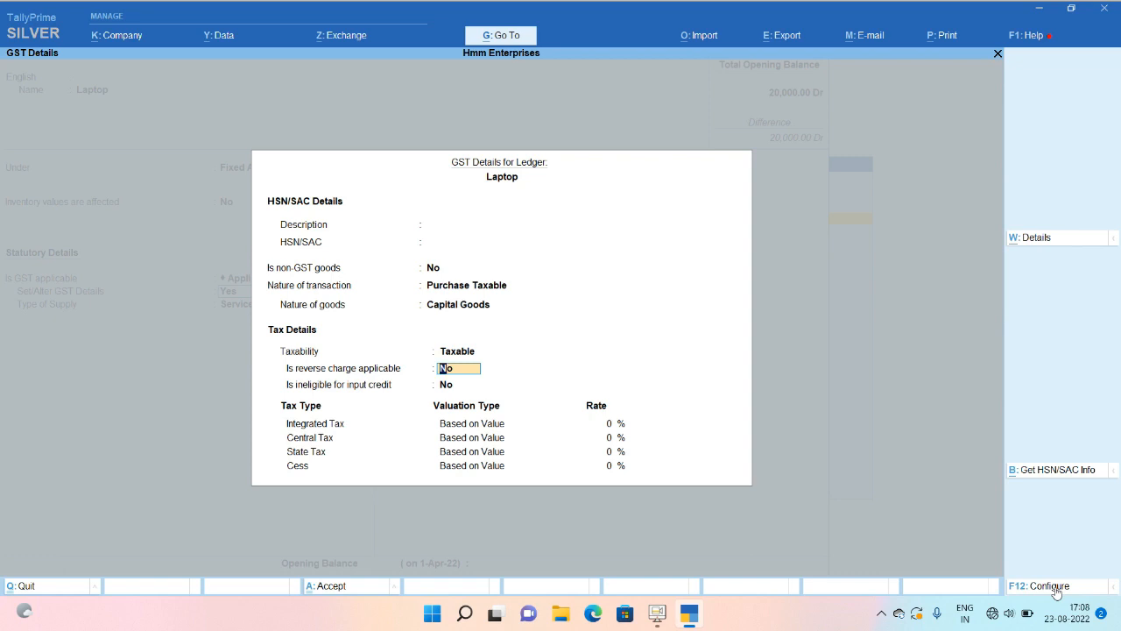
key("Return")
key("Return")
type("18")
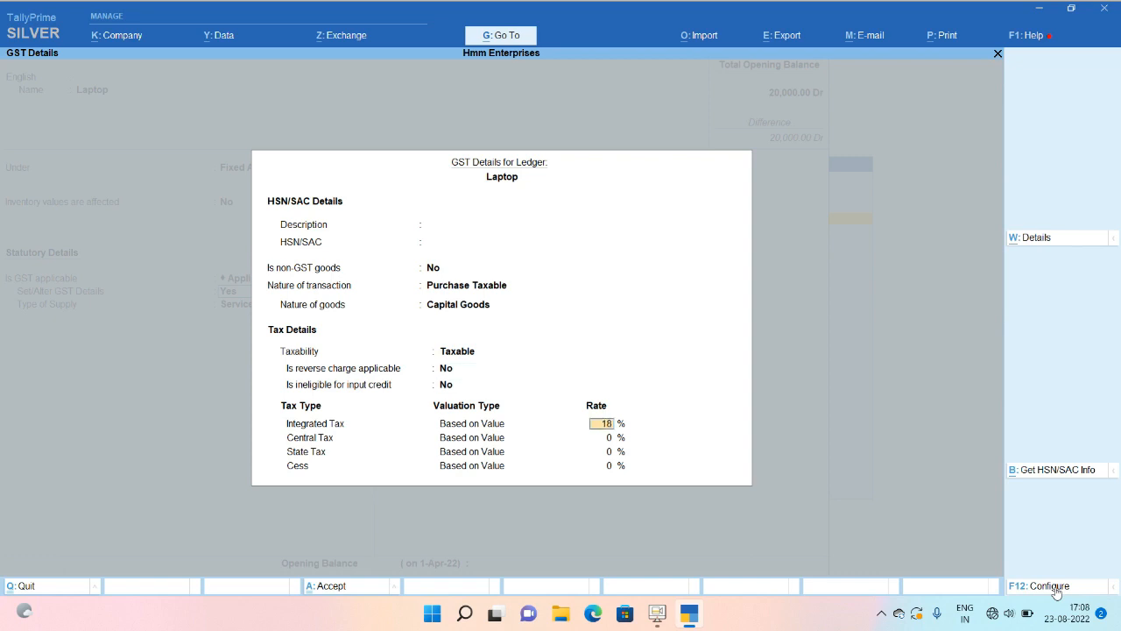
key("Return")
key("Return")
key("Return")
key("Return")
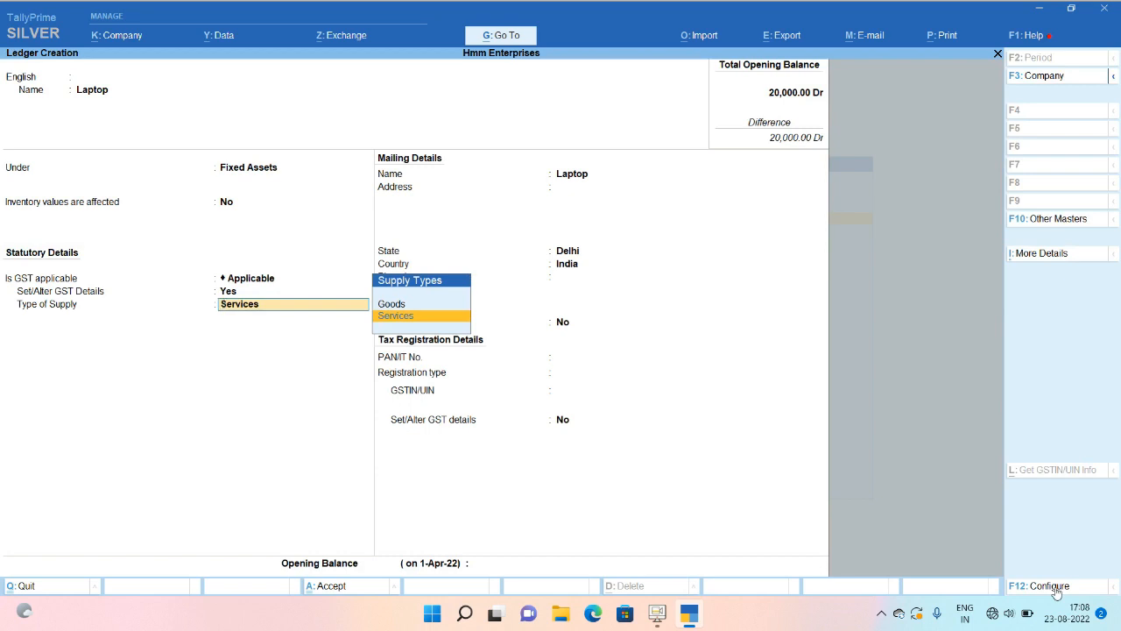
key("Return")
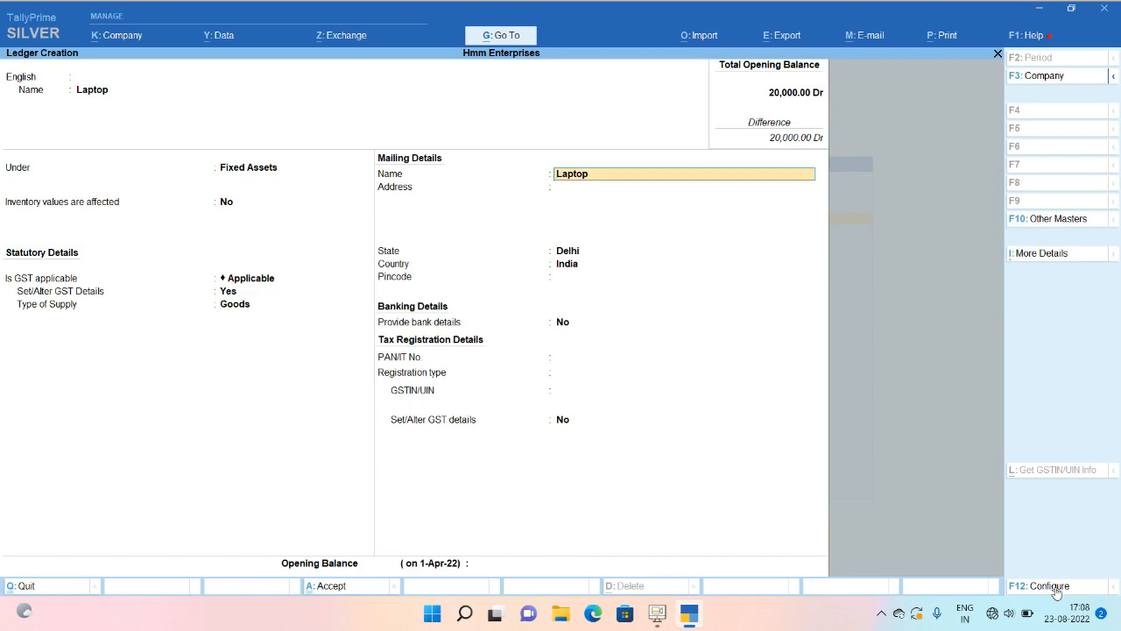
key("ctrl+a")
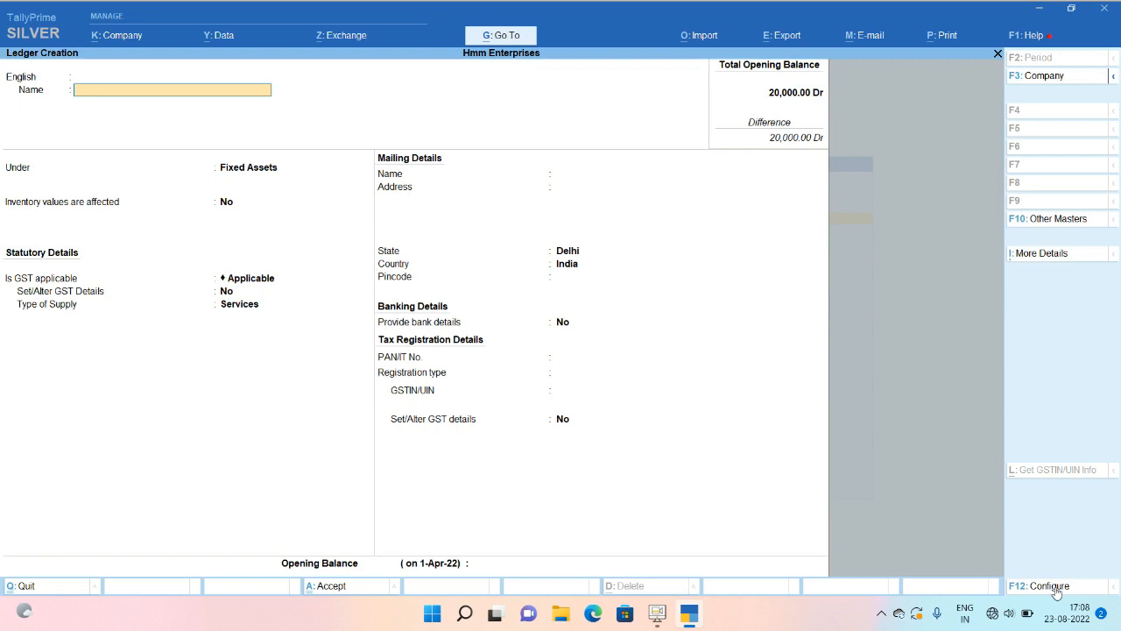
Name a new ledger Input Cgst and place it under Duties & Taxes.
type("Input Cgst")
key("Return")
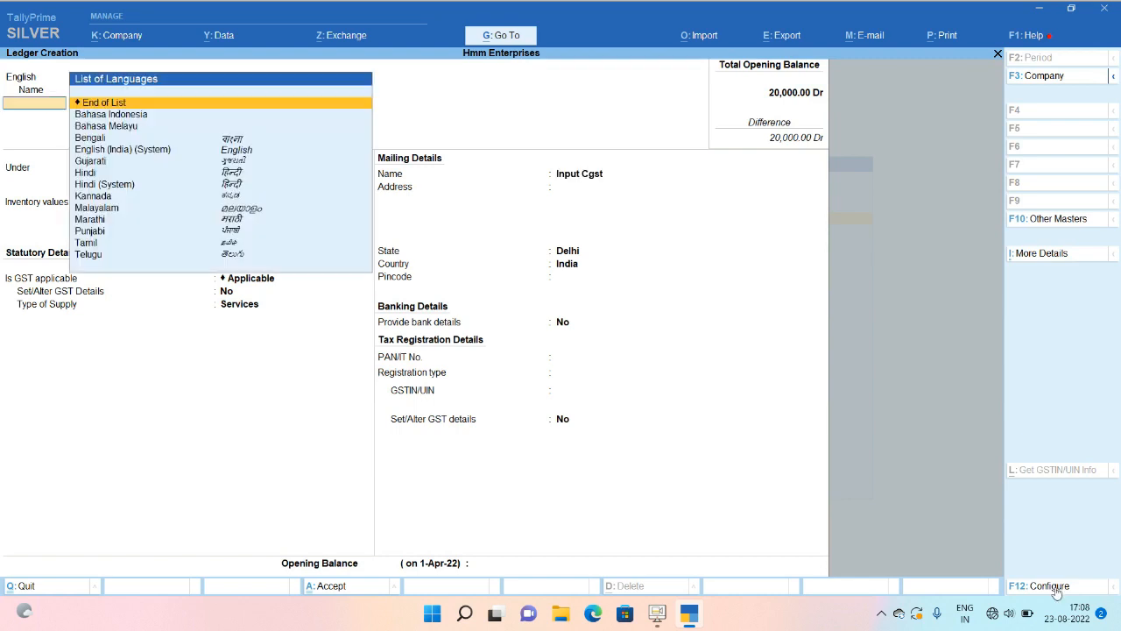
key("Return")
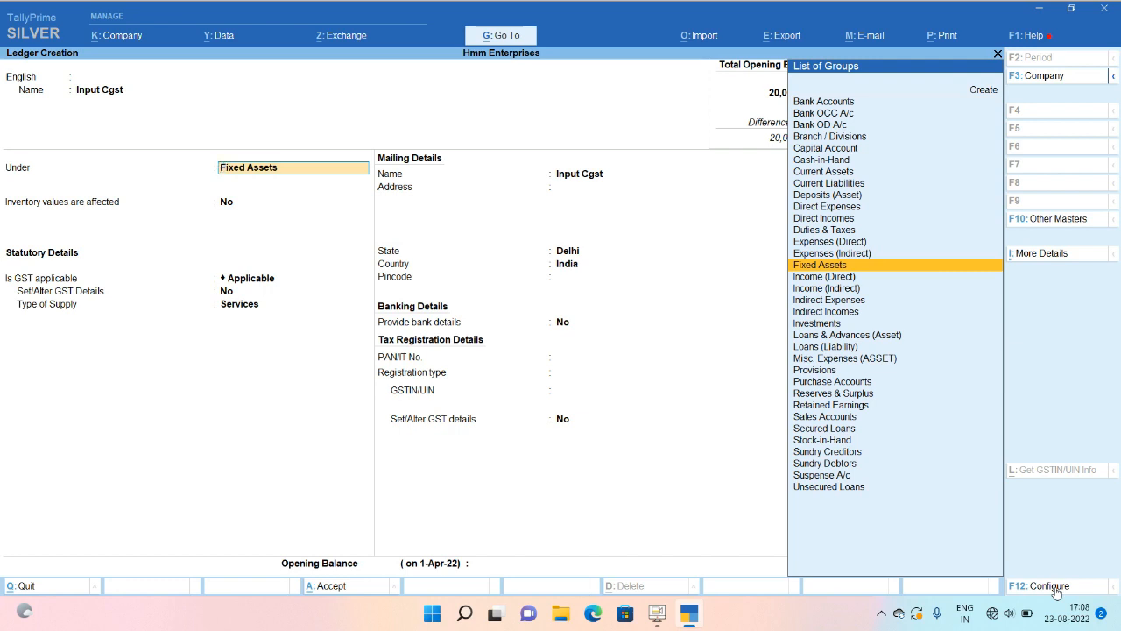
type("du")
key("Return")
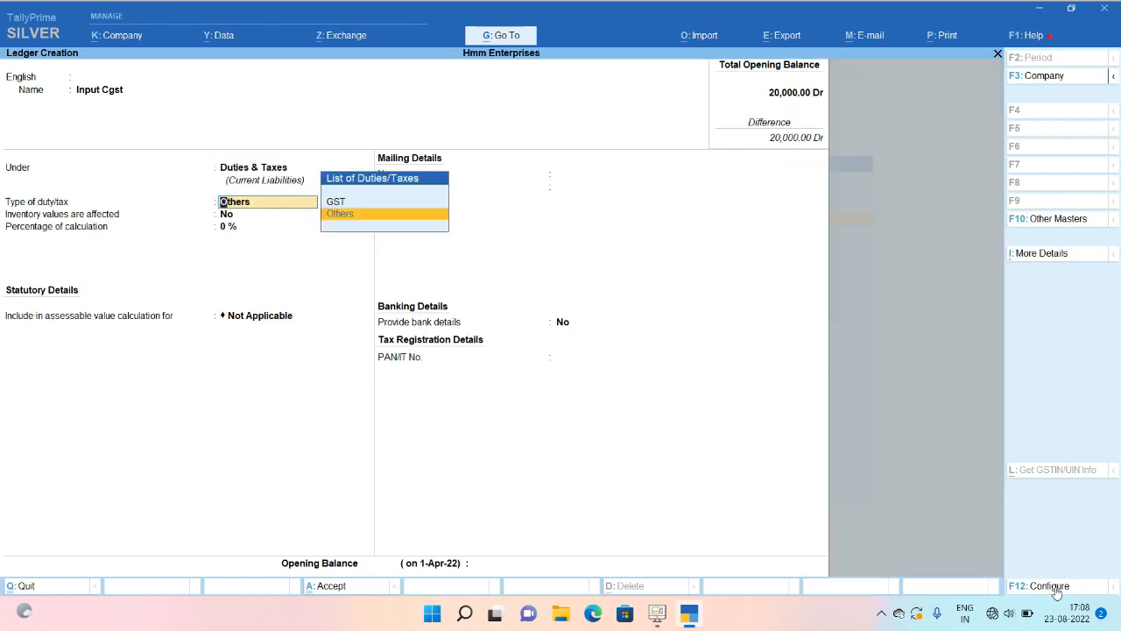
Set its duty type to GST with Central Tax, 0% and Not Applicable rounding, then save.
key("Up")
key("Return")
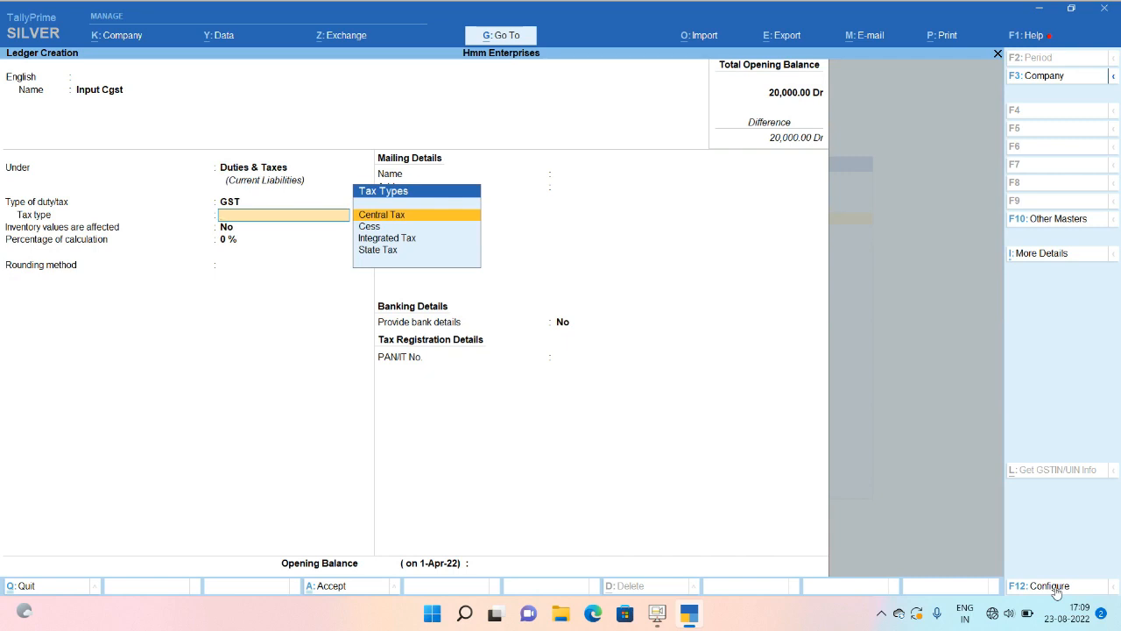
key("Return")
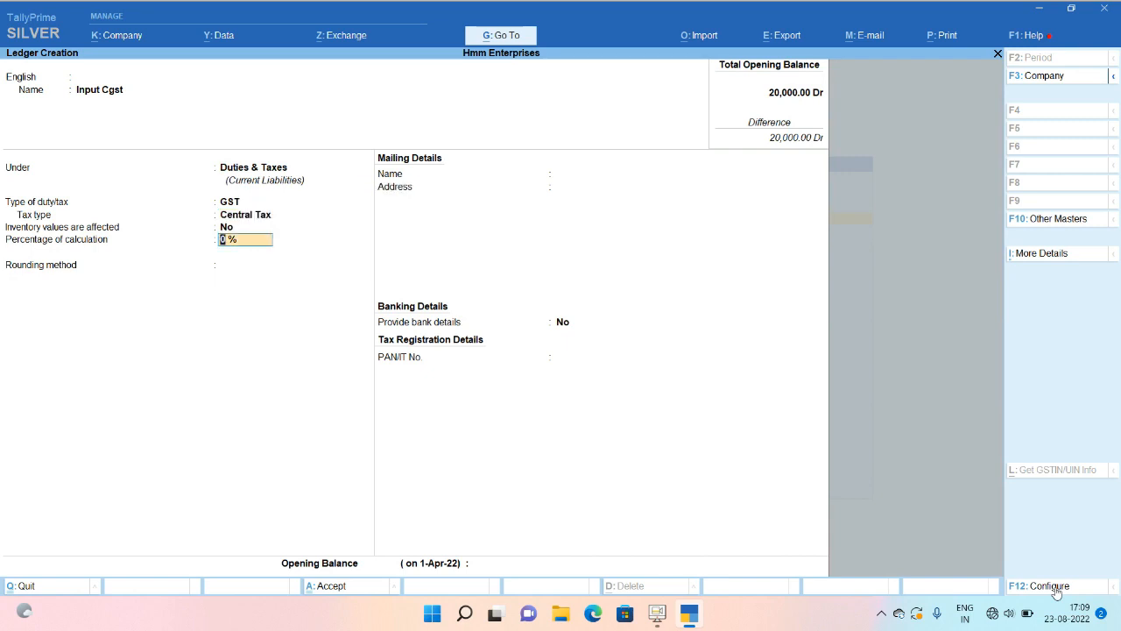
key("Return")
key("Return")
key("Return")
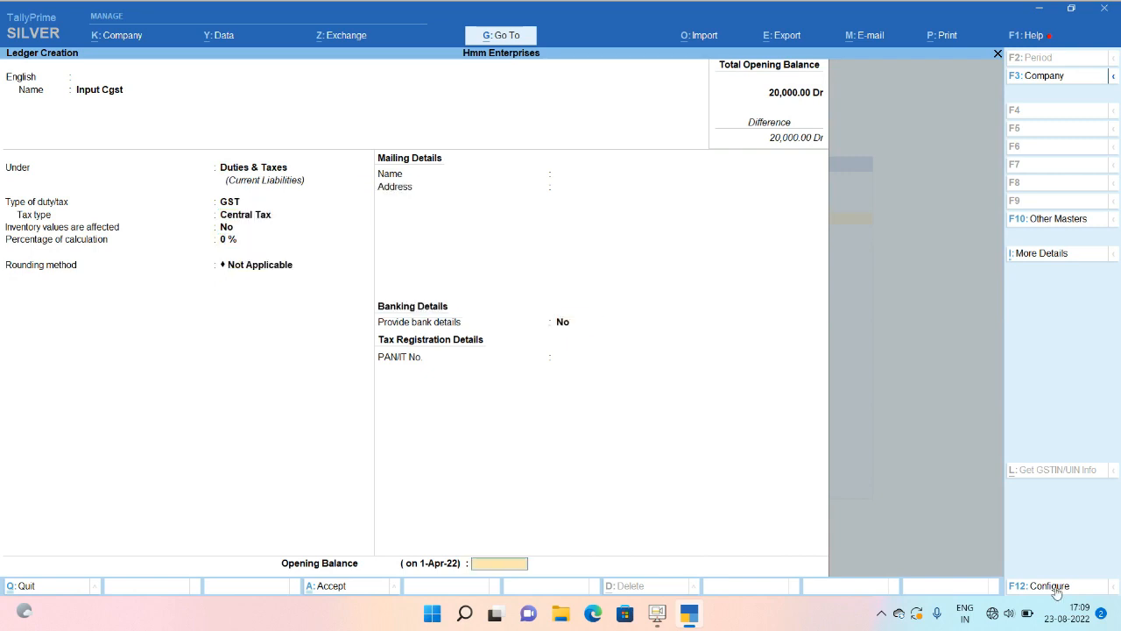
key("Return")
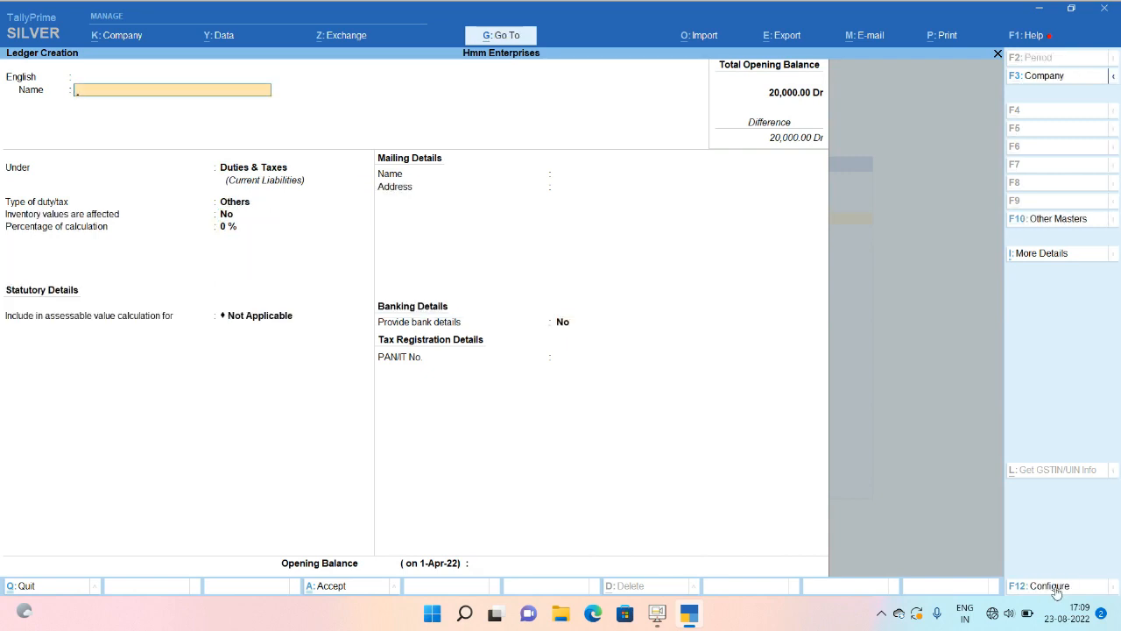
Create and save the Input Sgst ledger under Duties & Taxes with GST State Tax.
type("Input Sgst")
key("Return")
key("Return")
key("Return")
key("Return")
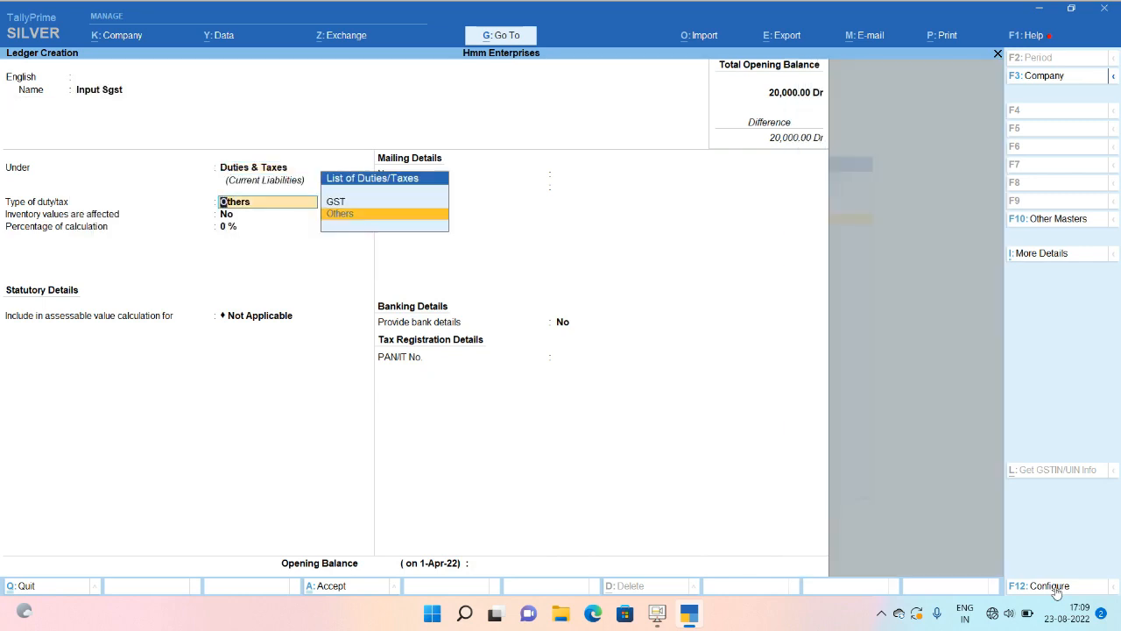
key("Up")
key("Return")
key("Return")
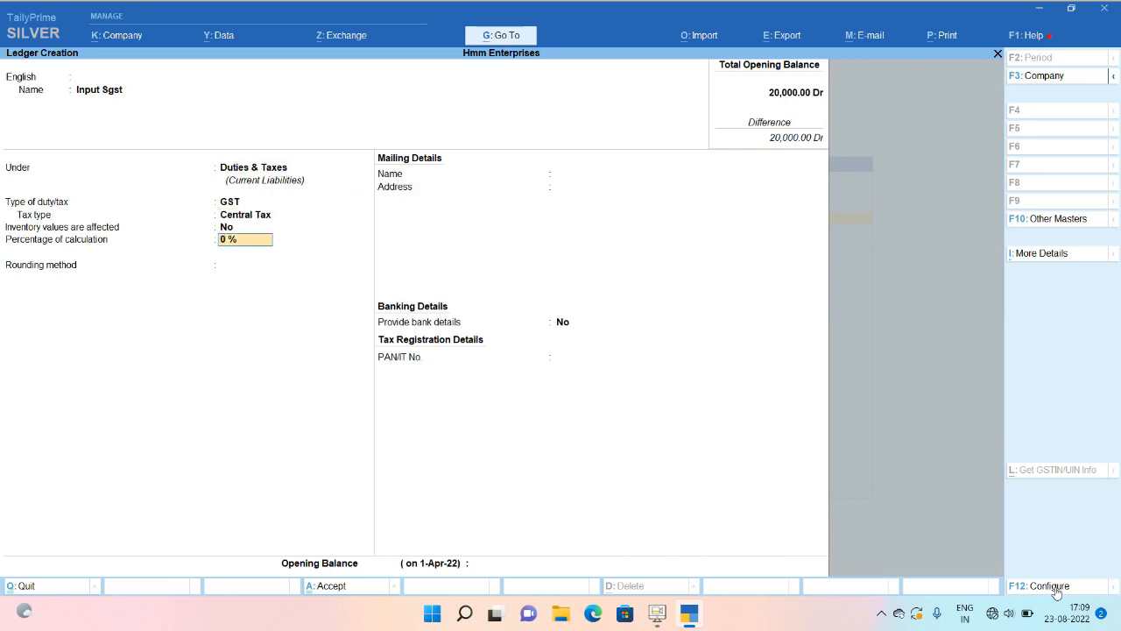
key("BackSpace")
key("Down")
key("Down")
key("Down")
key("Return")
key("ctrl+a")
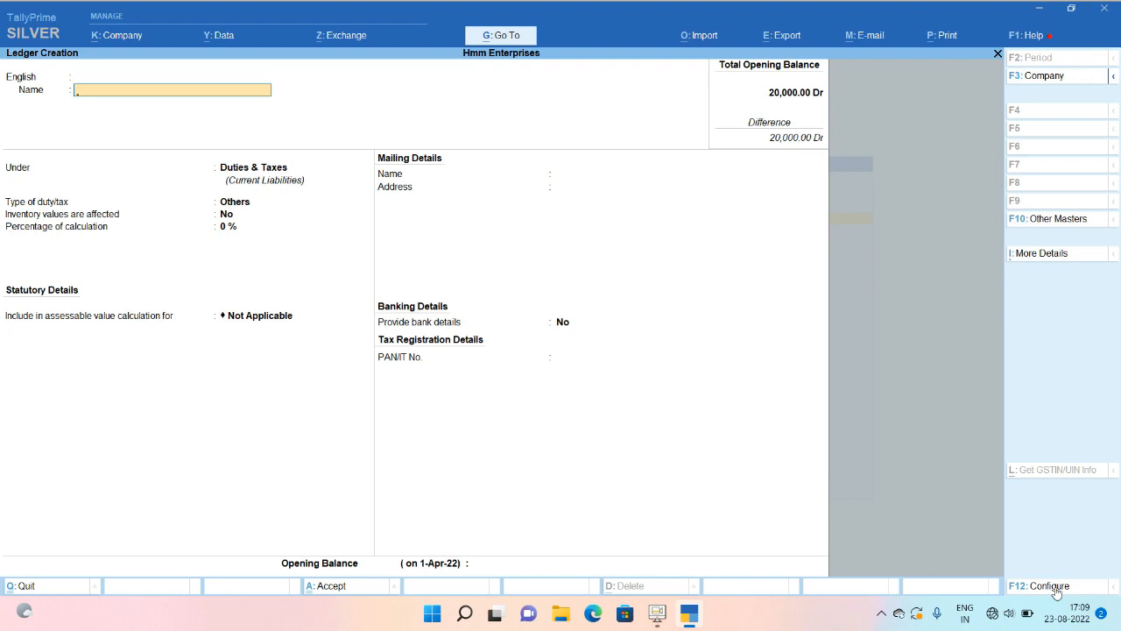
Quit ledger creation and go from the Gateway of Tally to Master Alteration.
key("Escape")
key("Return")
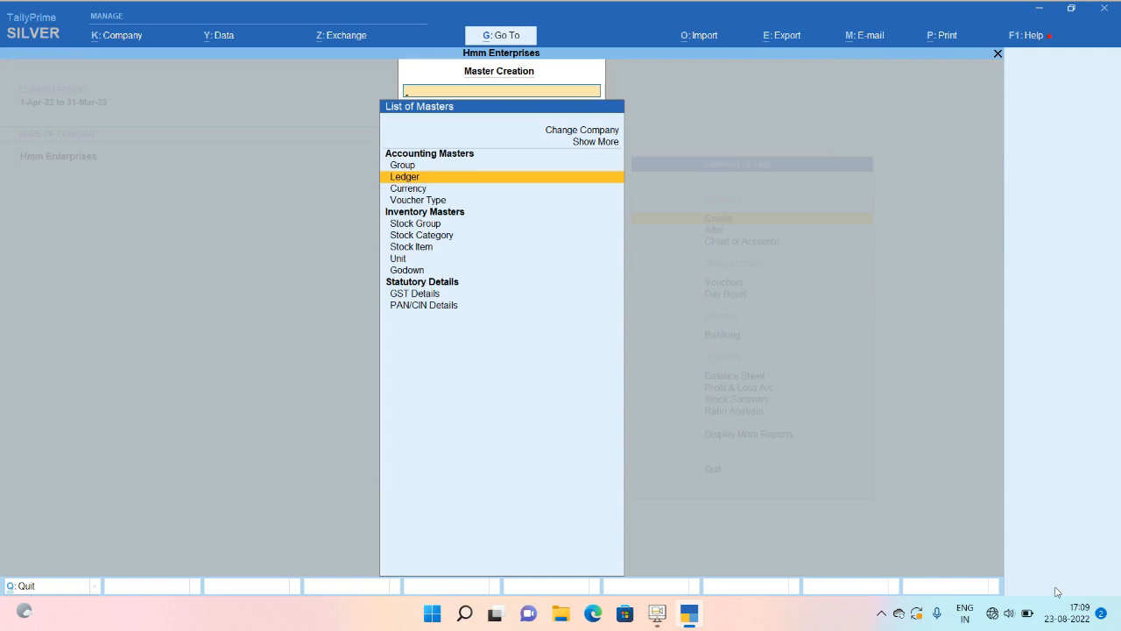
key("Escape")
key("Down")
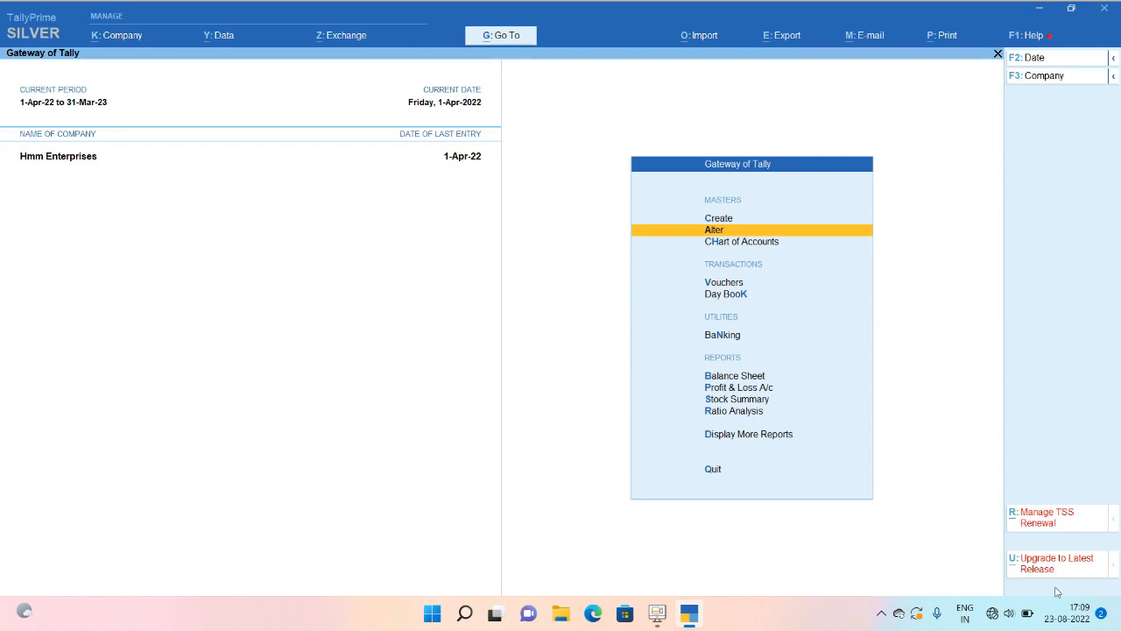
key("Return")
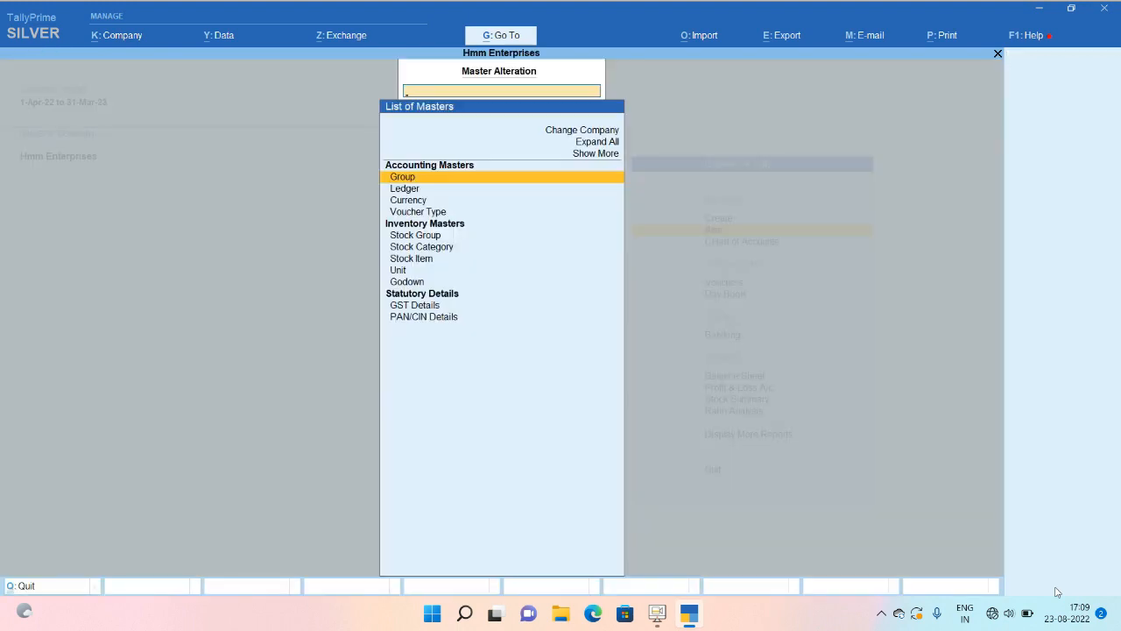
Rename the SURAJ HADRWARE ledger to SURAJ Computers and place it under Sundry Creditors.
key("Down")
key("Return")
key("Down")
key("Down")
key("Down")
key("Down")
key("Down")
key("Down")
key("Down")
key("Down")
key("Down")
key("Down")
key("Down")
key("Down")
key("Down")
key("Down")
key("Down")
key("Down")
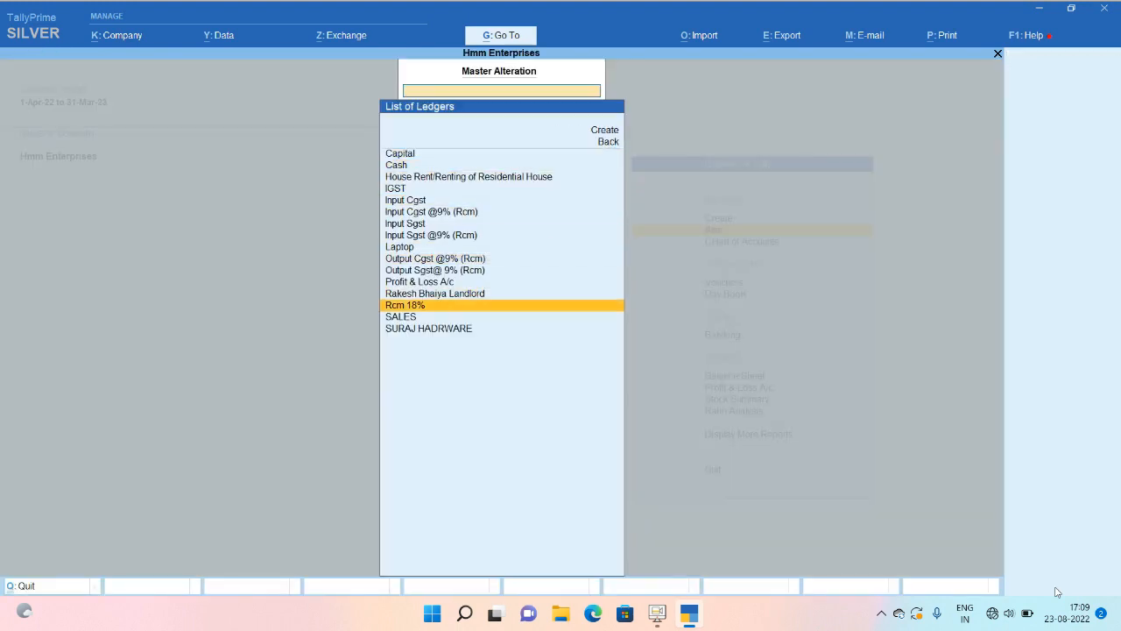
key("Return")
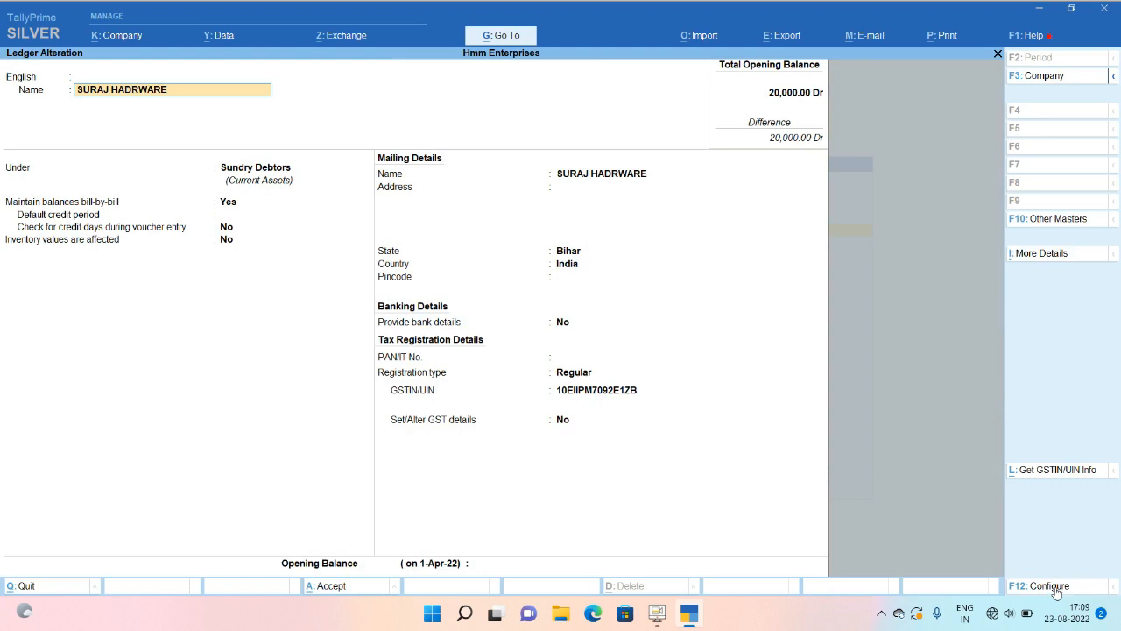
key("BackSpace")
key("BackSpace")
key("BackSpace")
key("BackSpace")
key("BackSpace")
key("BackSpace")
key("BackSpace")
key("BackSpace")
type("Computer")
key("Return")
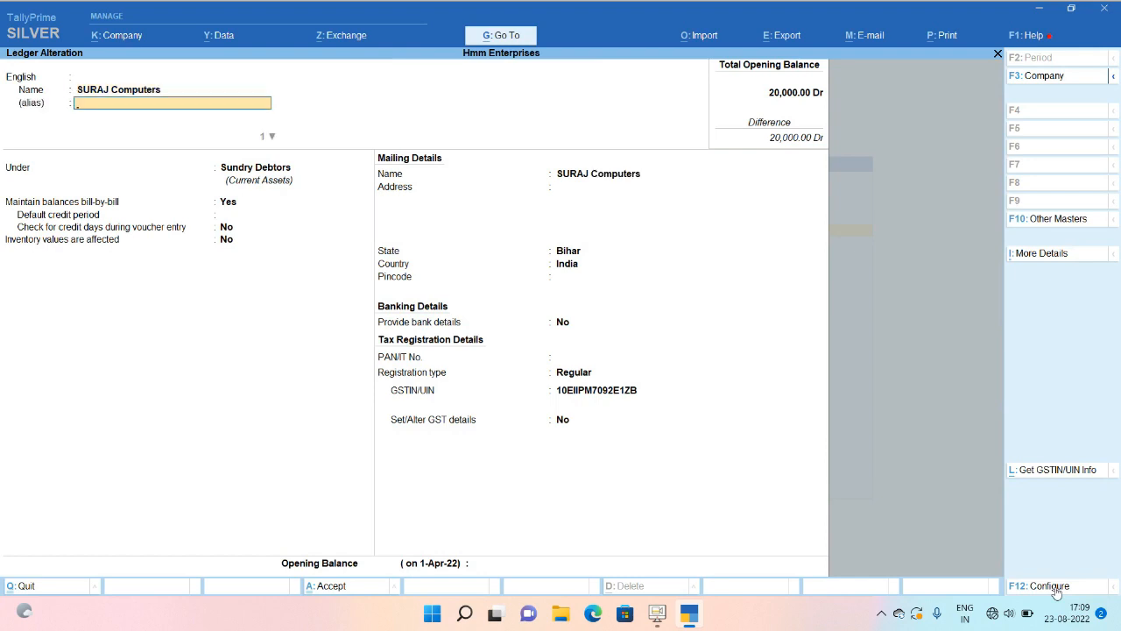
key("Return")
key("Return")
type("Su")
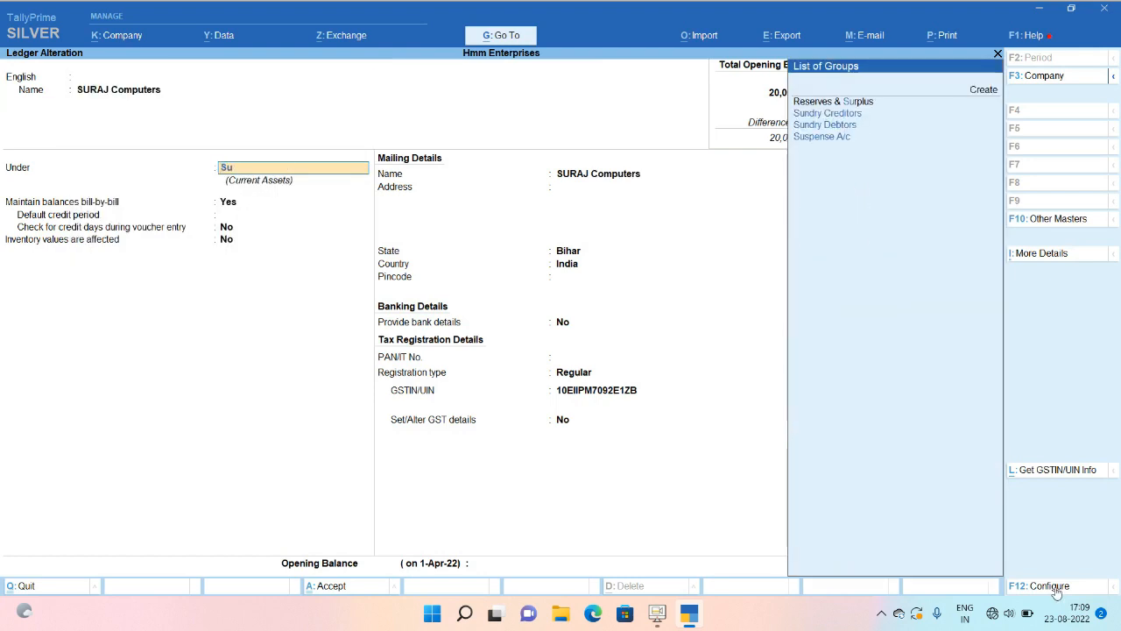
type("n")
key("Return")
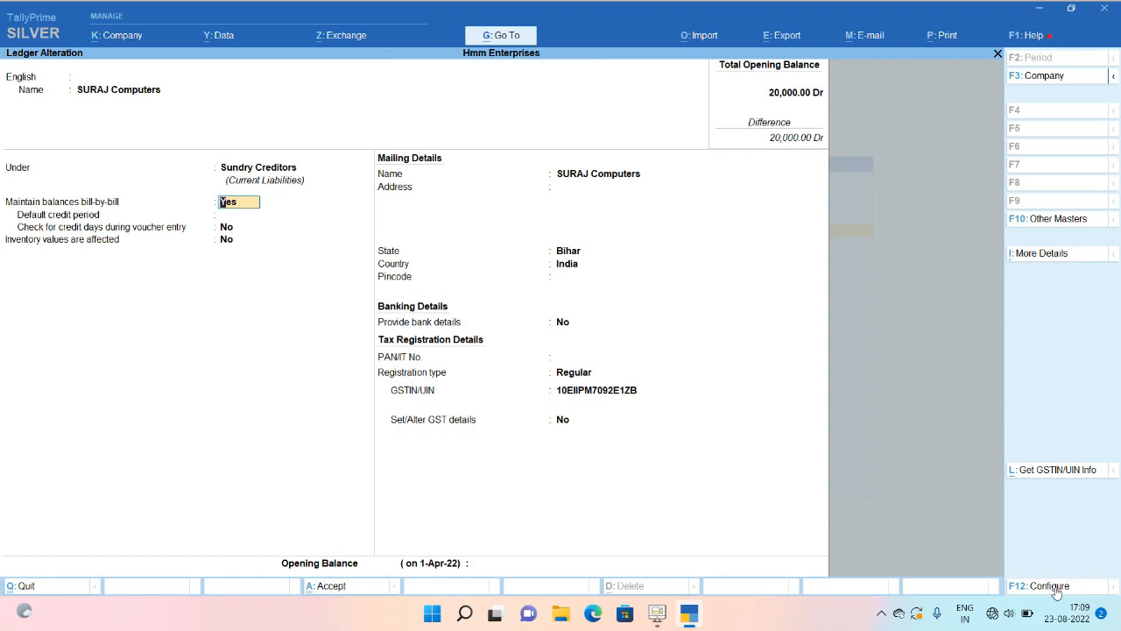
Keep Bihar, India, no bank details and Regular registration, then save SURAJ Computers.
key("Return")
key("Return")
key("Return")
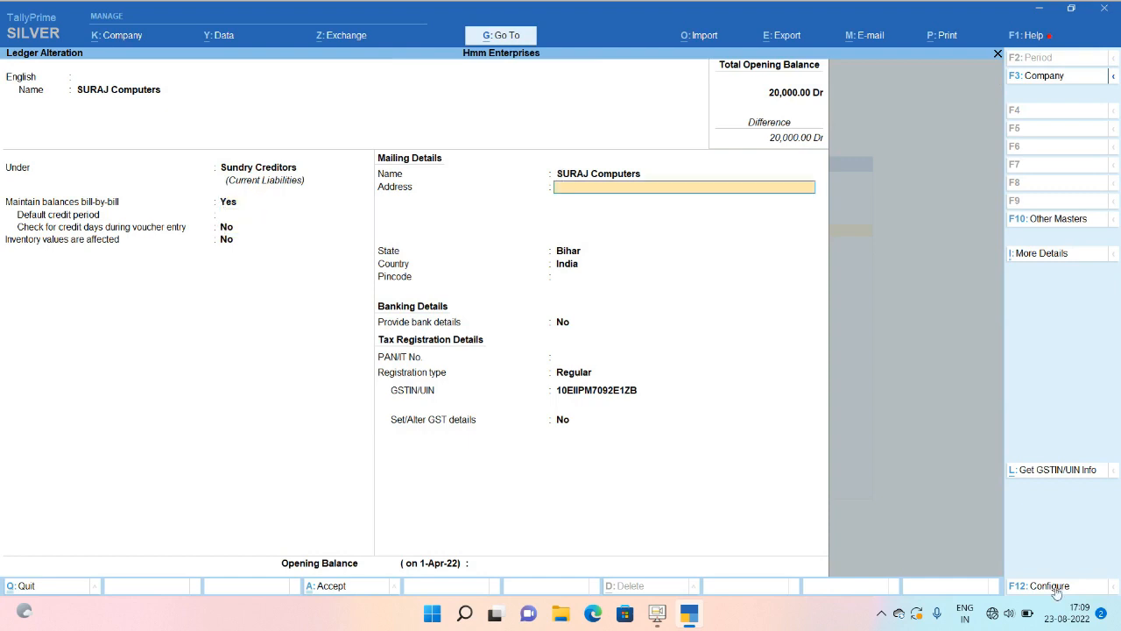
key("BackSpace")
key("Return")
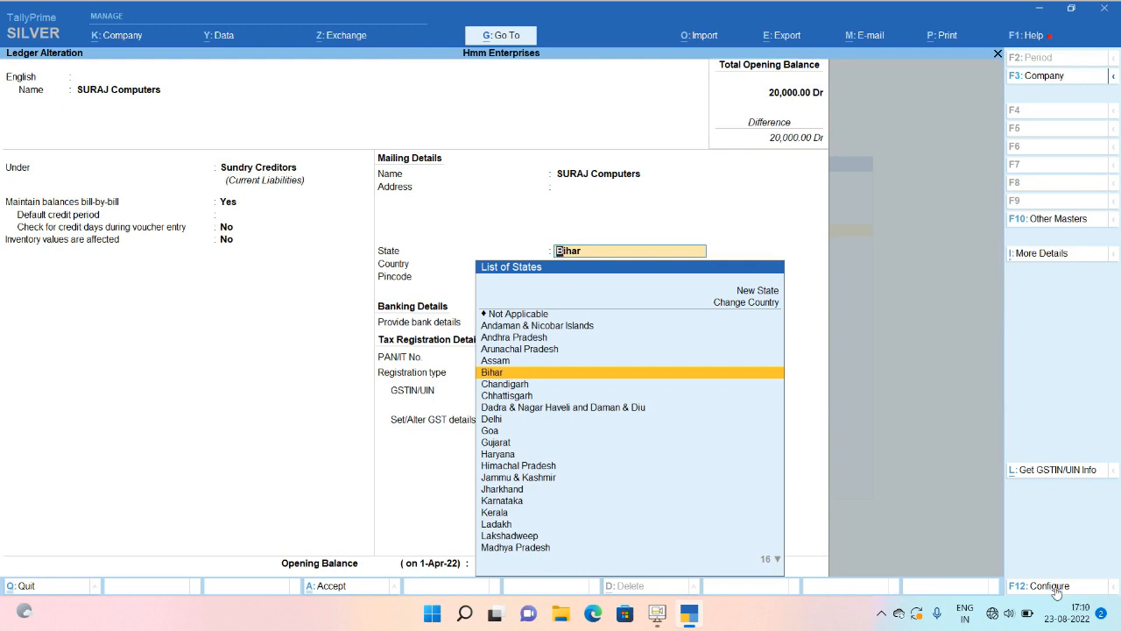
key("Return")
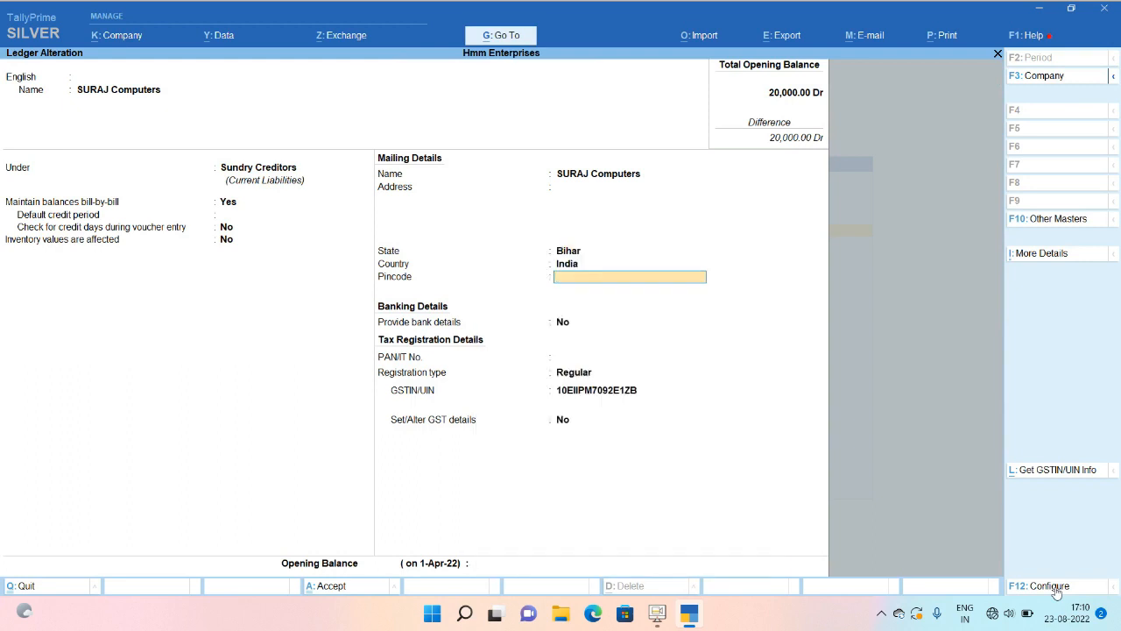
key("BackSpace")
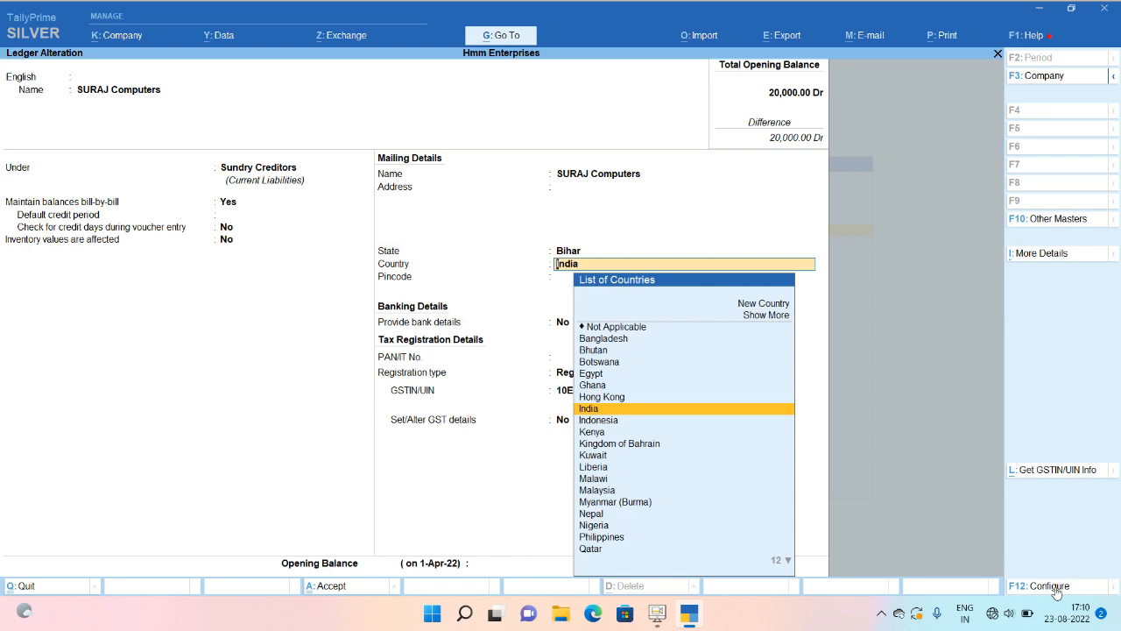
key("Return")
key("Return")
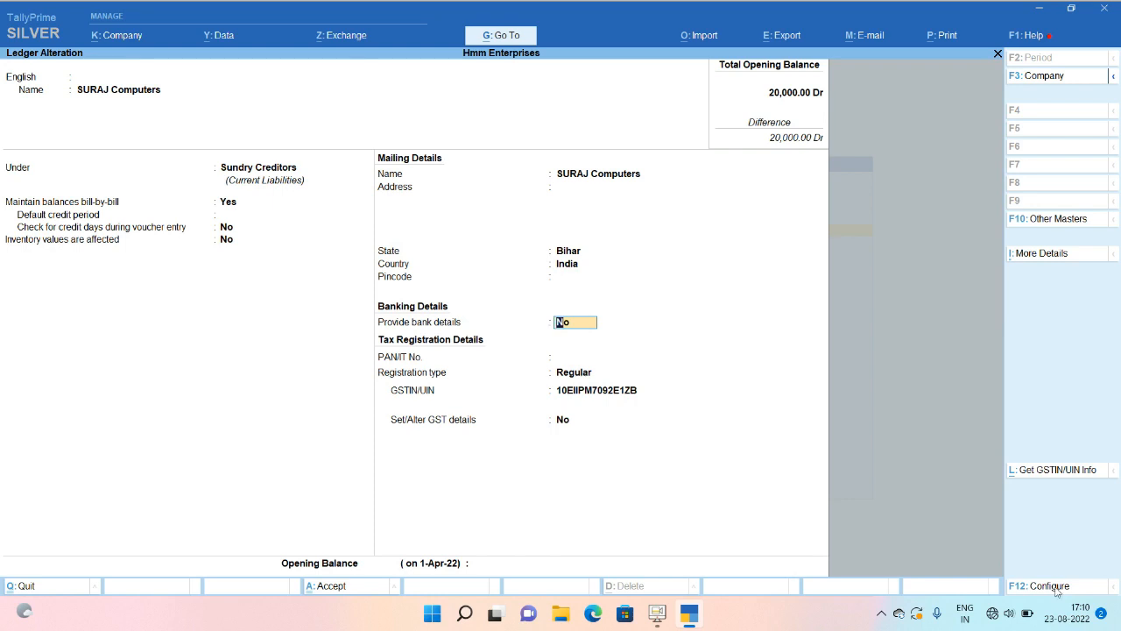
key("Return")
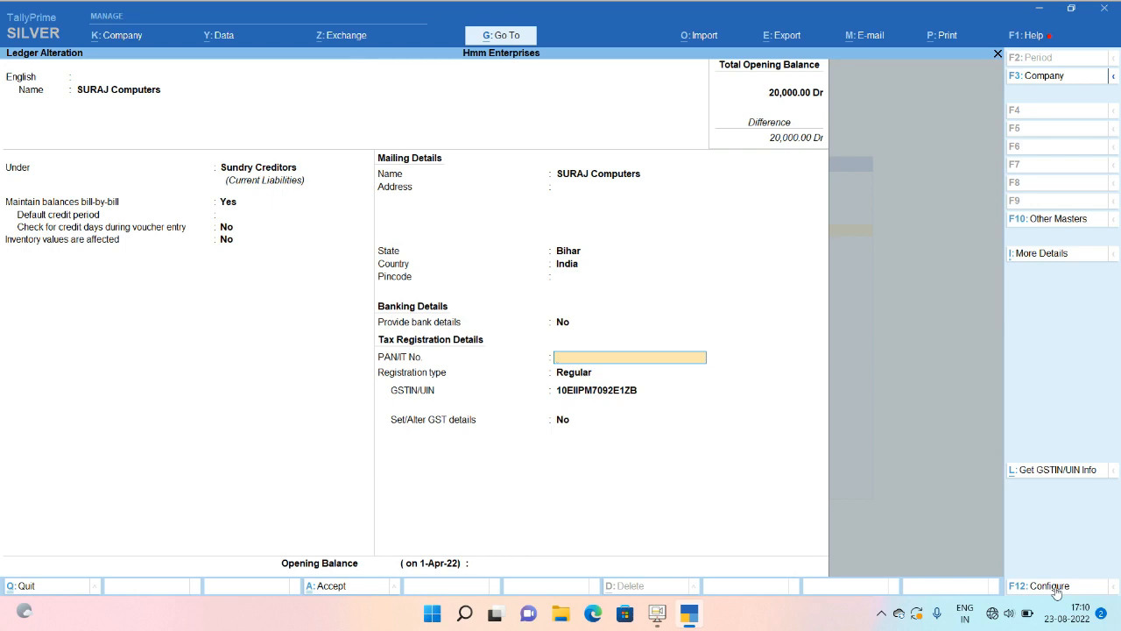
key("Return")
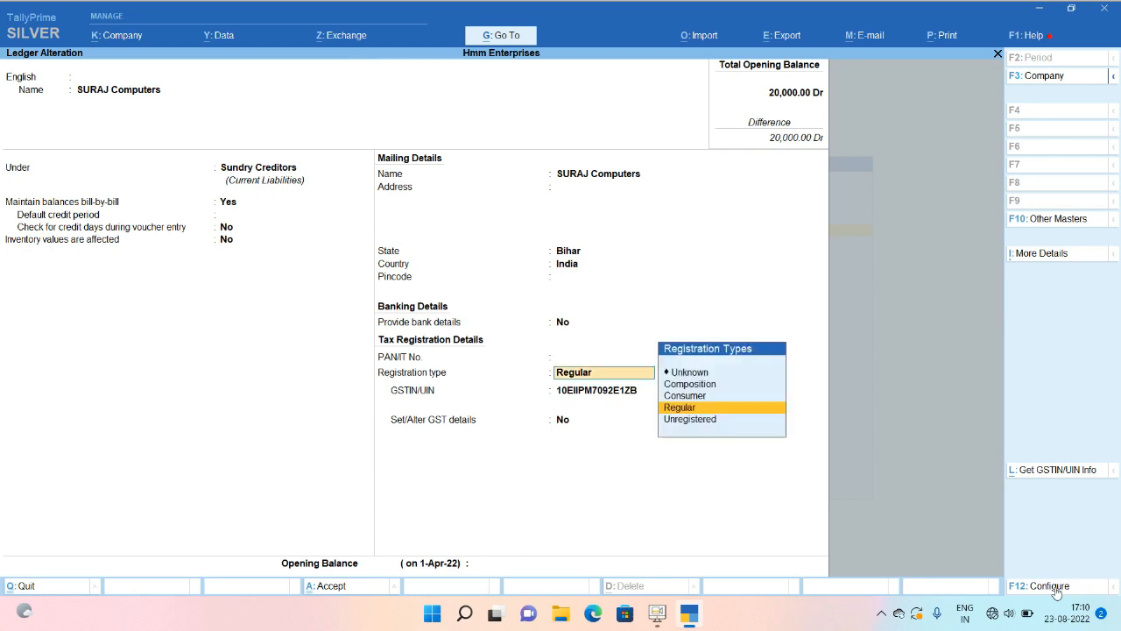
key("Return")
key("Return")
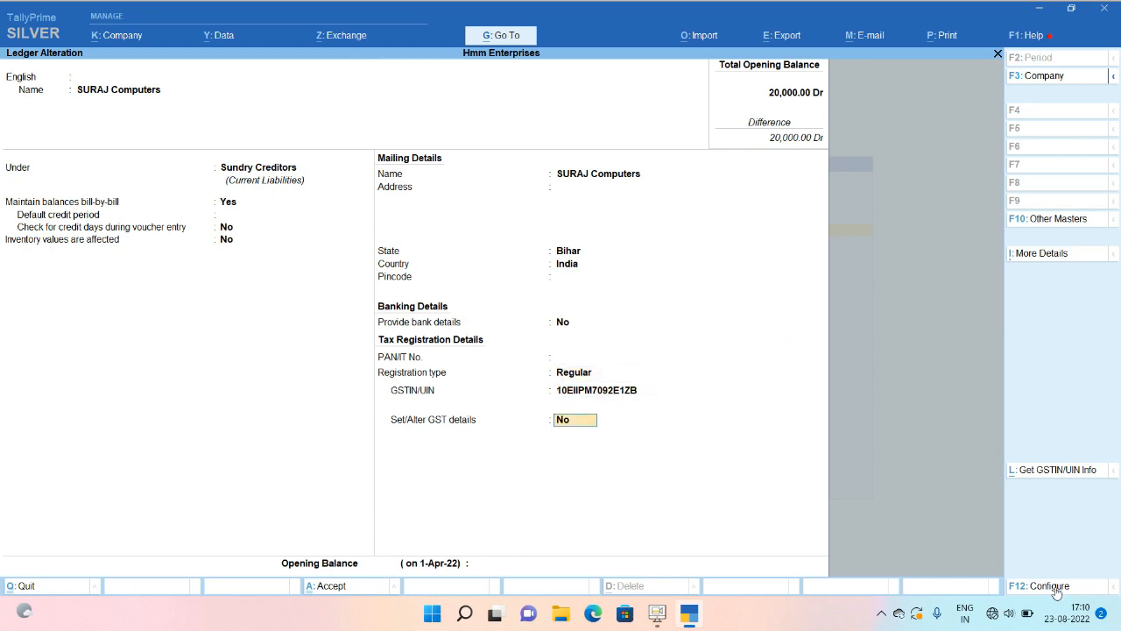
key("Return")
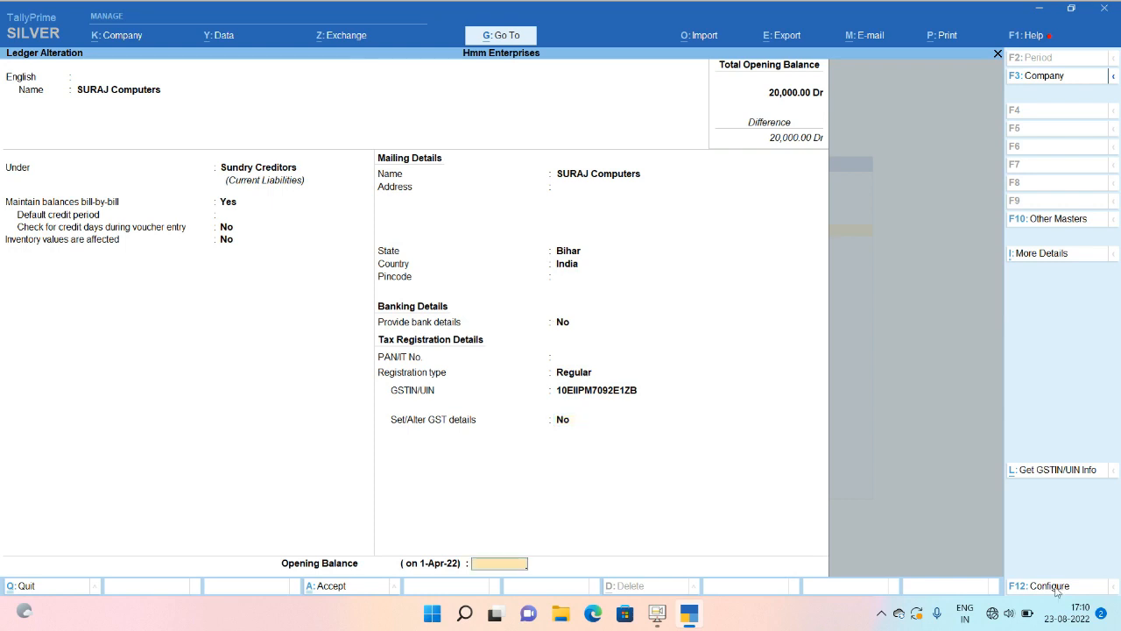
key("Return")
key("Return")
key("Escape")
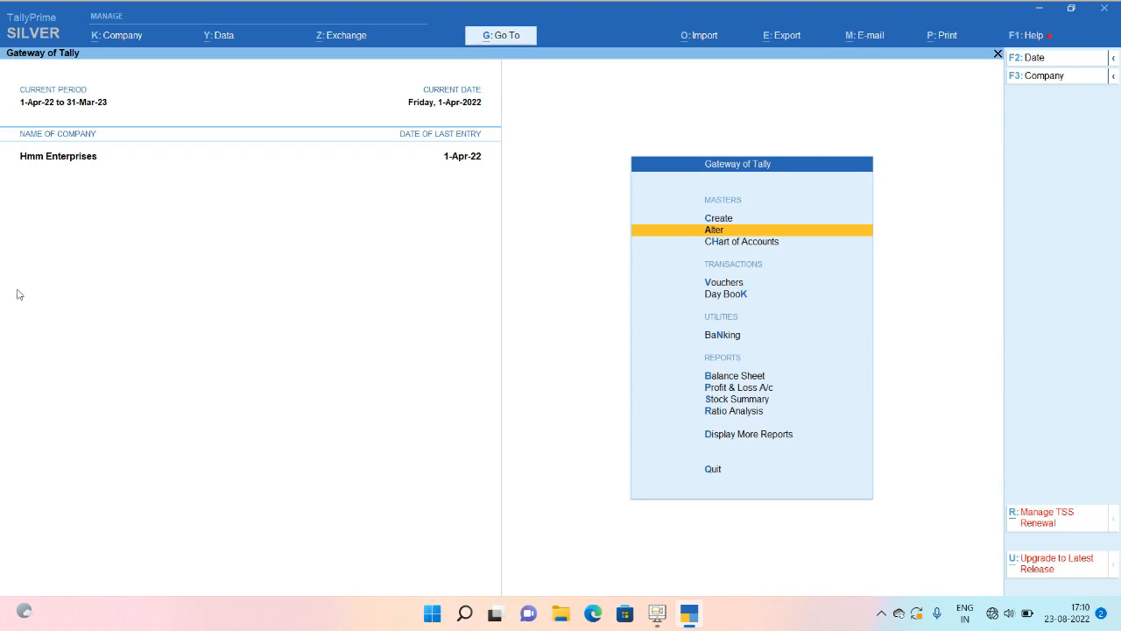
Open Company Features alteration and reach the GSTIN/UIN field in GST details.
left_click(114, 38)
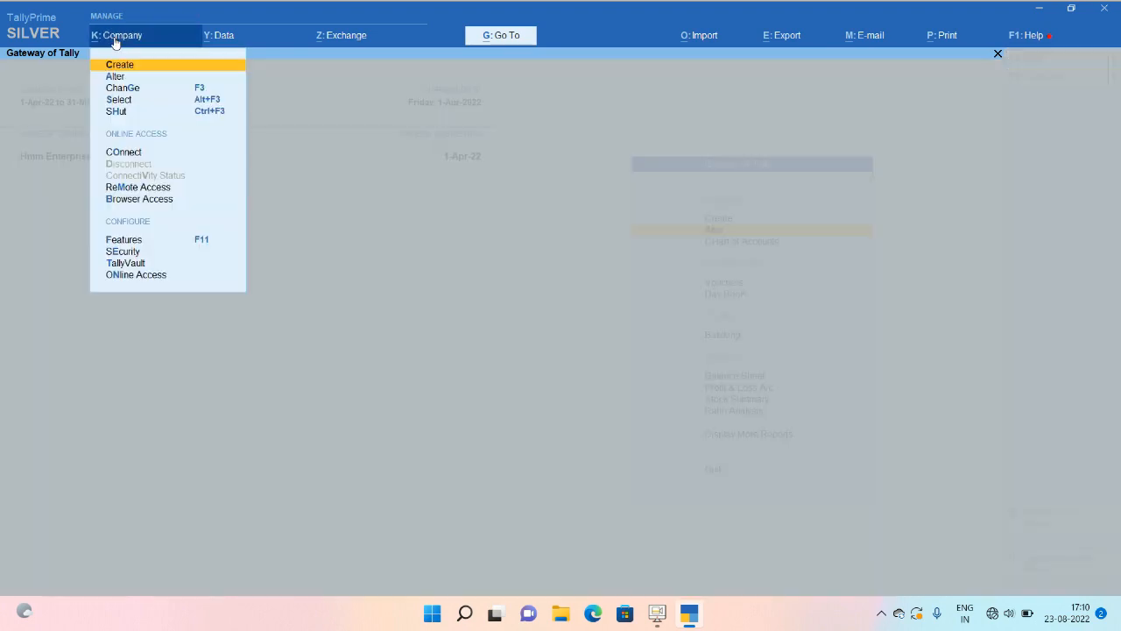
key("Down")
key("Down")
key("Down")
key("Down")
key("Down")
key("Down")
key("Down")
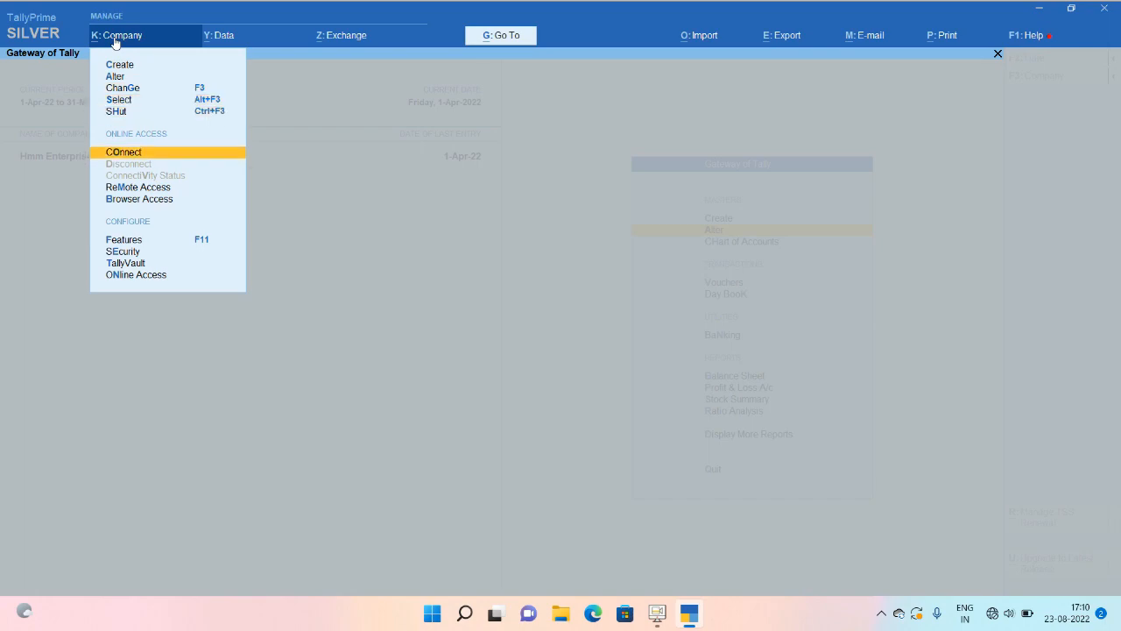
key("Down")
key("Down")
key("Up")
key("Return")
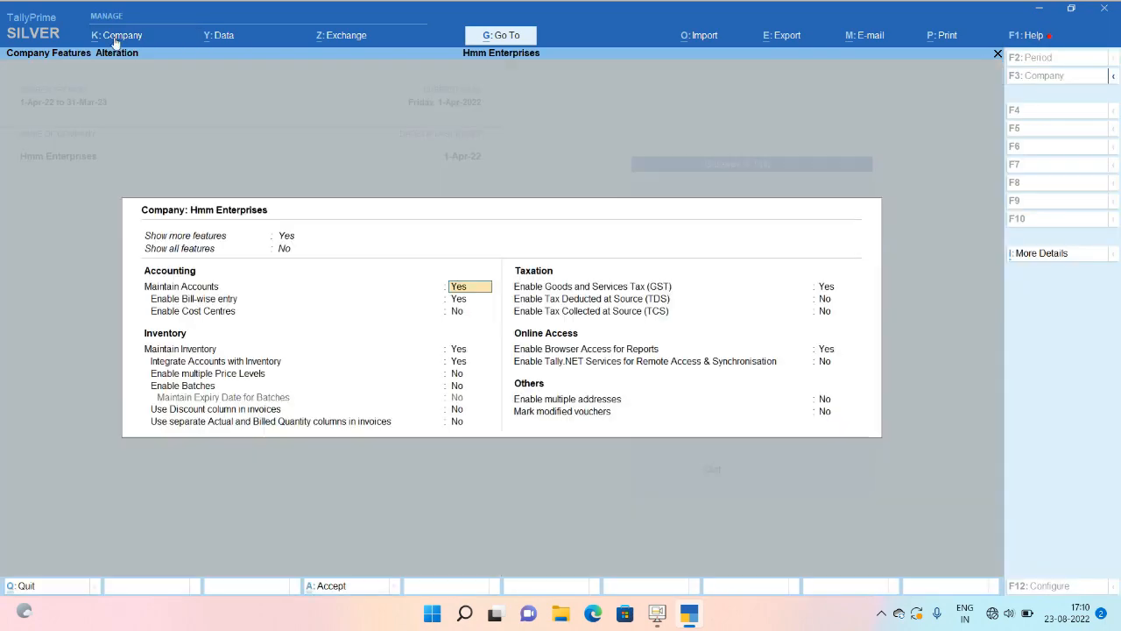
key("Down")
key("Down")
key("Down")
key("Down")
key("Down")
key("Down")
key("Down")
key("Down")
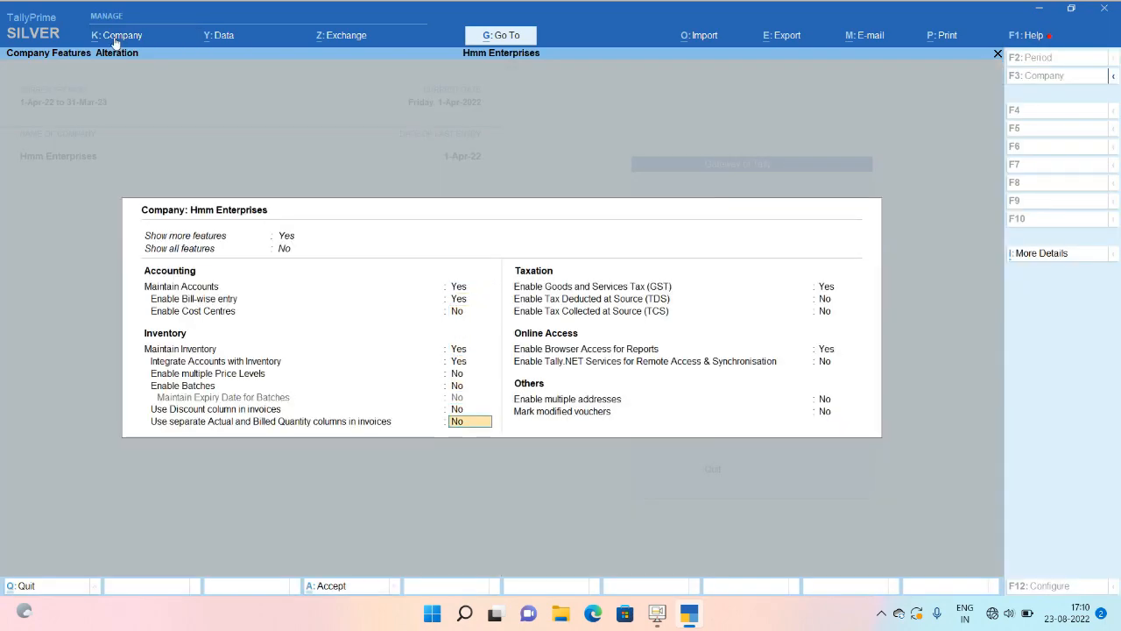
key("Return")
key("Return")
key("Return")
key("Return")
key("Return")
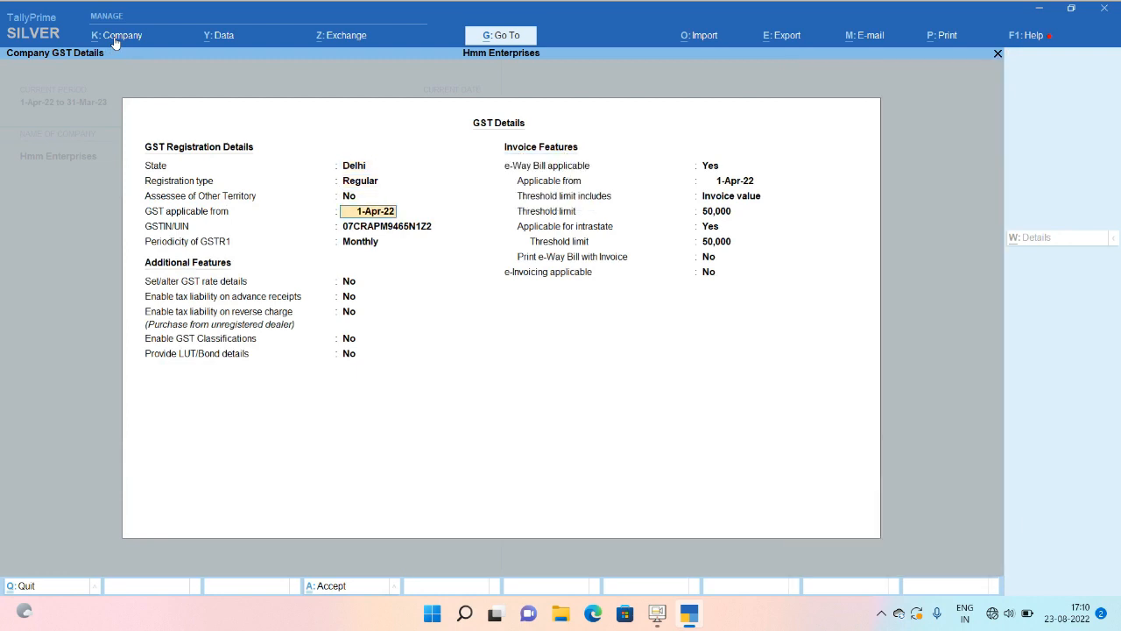
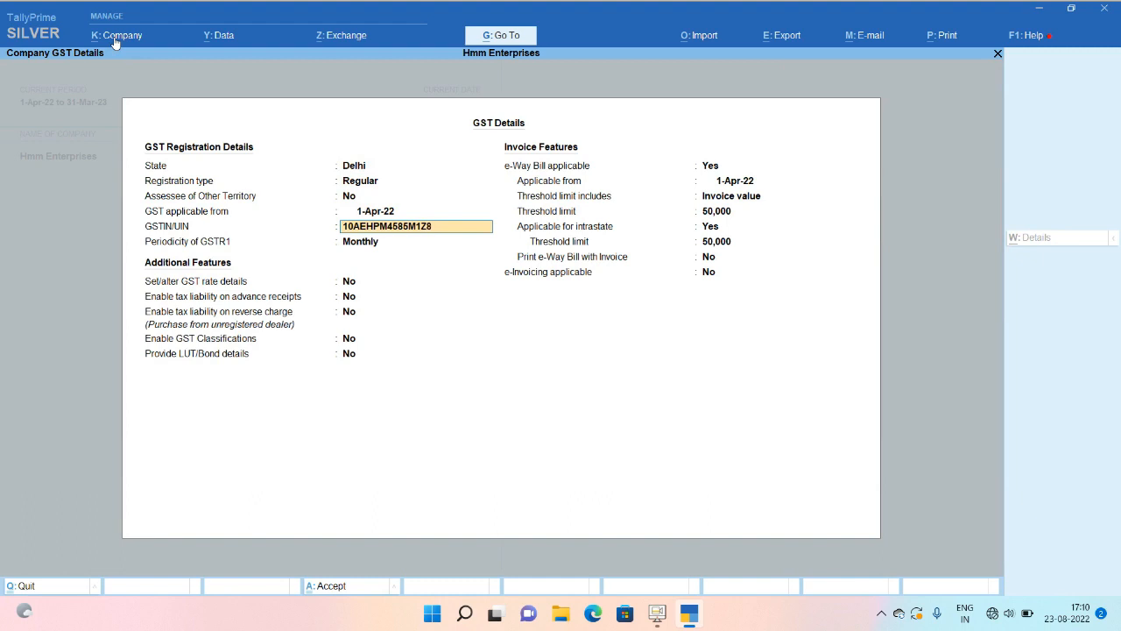
Replace the company's GSTIN/UIN with the new number and accept the company features.
key("Return")
key("ctrl+a")
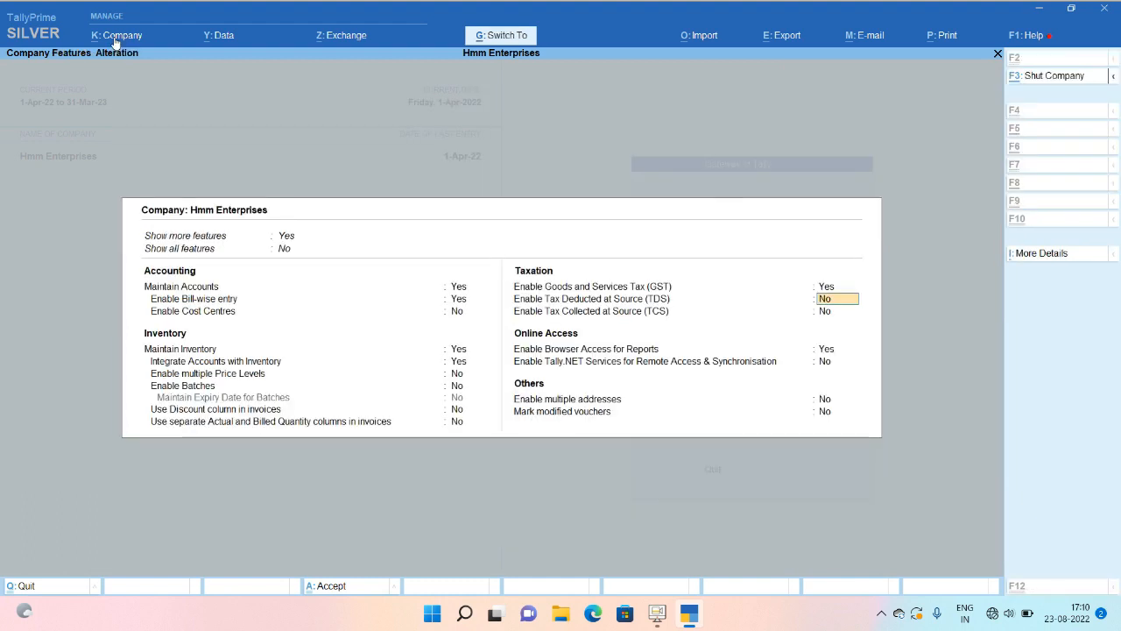
key("ctrl+a")
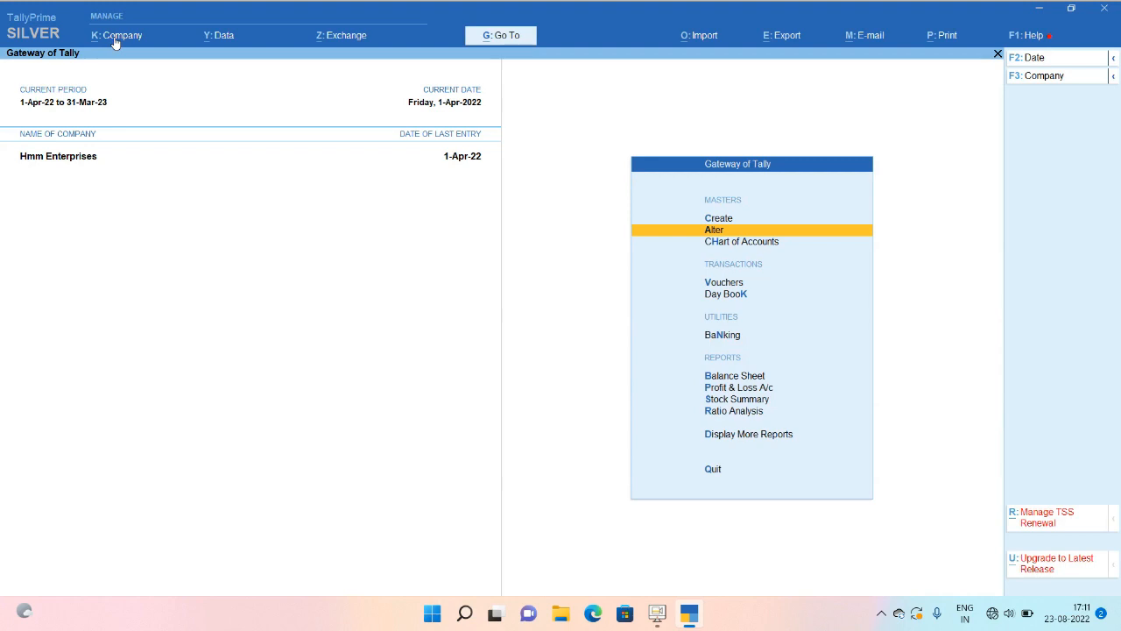
Go into Vouchers from the Gateway of Tally to begin a Payment voucher.
key("v")
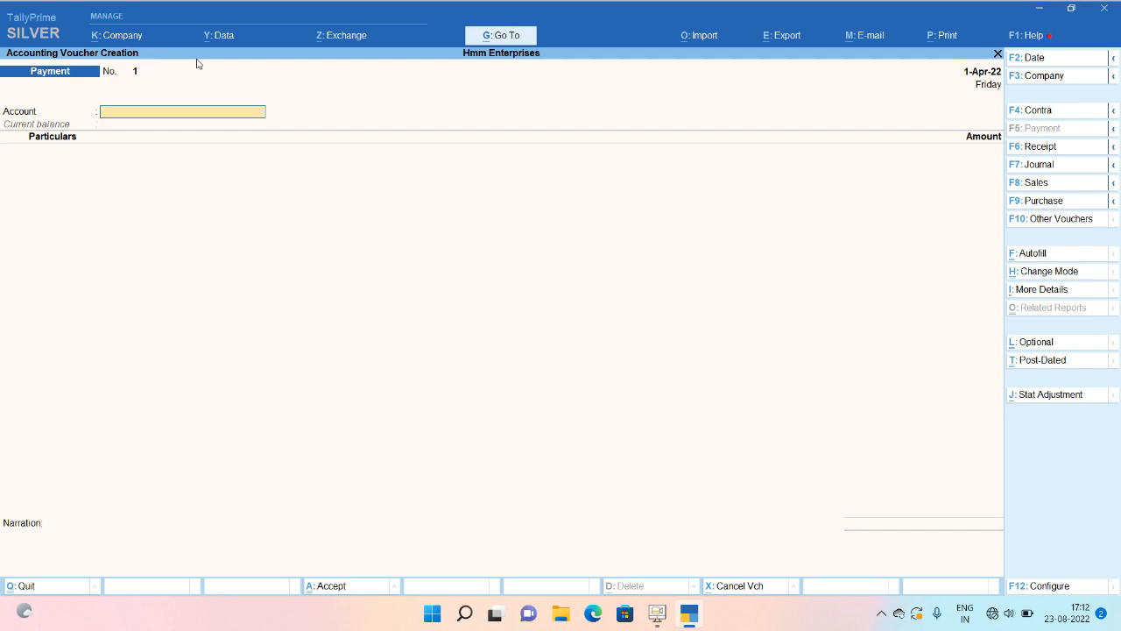
Create an Hdfc ledger under Bank Accounts and use it as the payment account.
type("H")
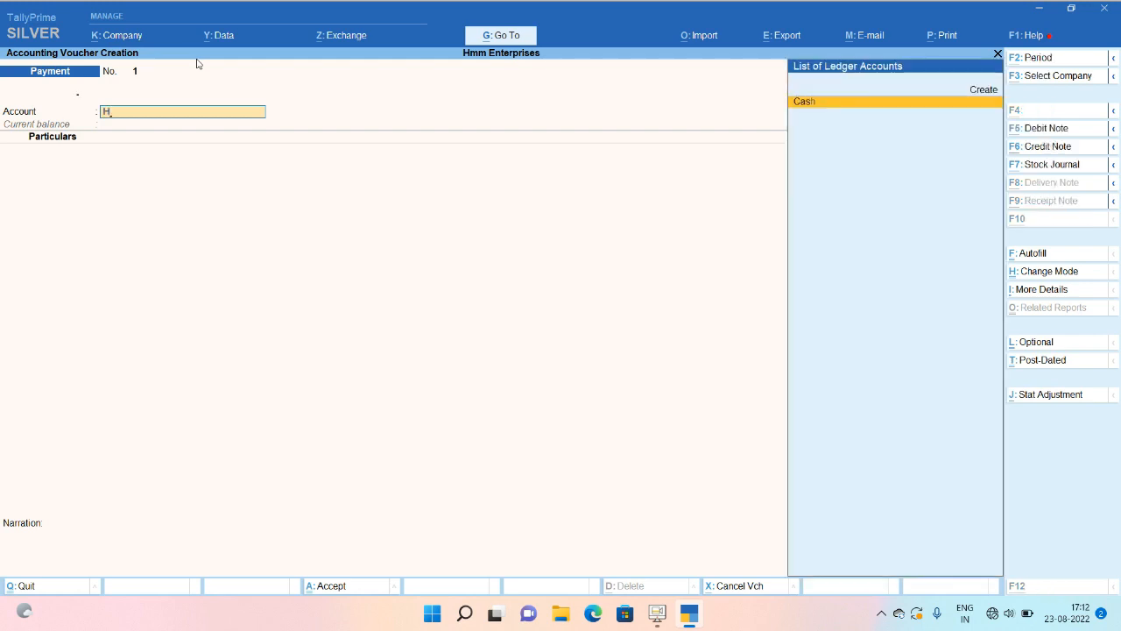
key("alt+c")
type("Hdfc")
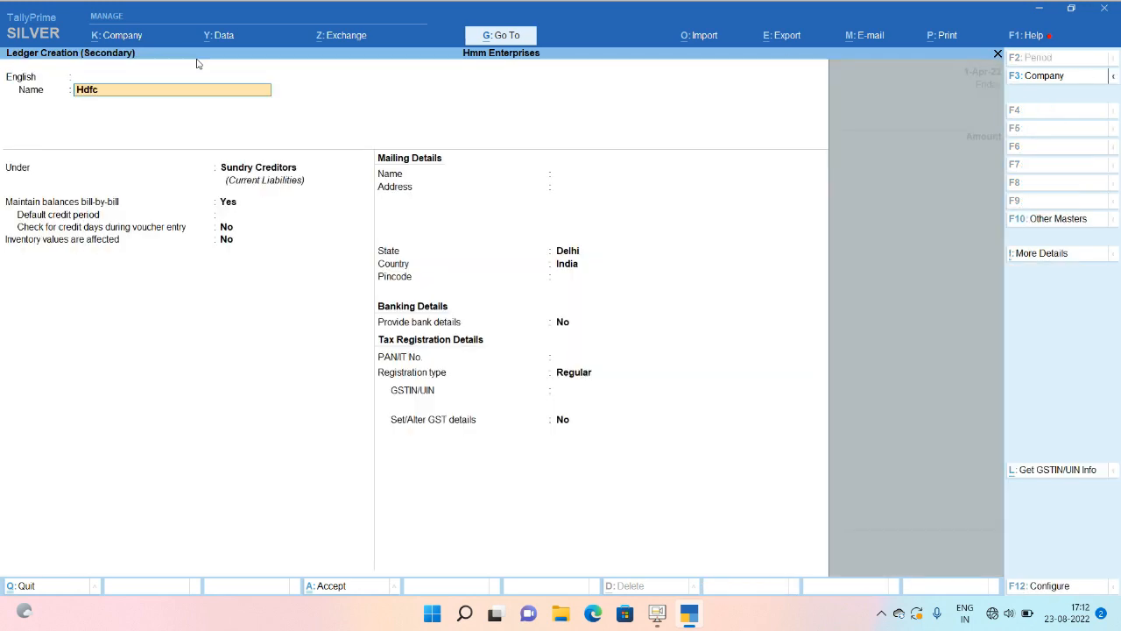
key("Return")
key("Return")
type("Bank")
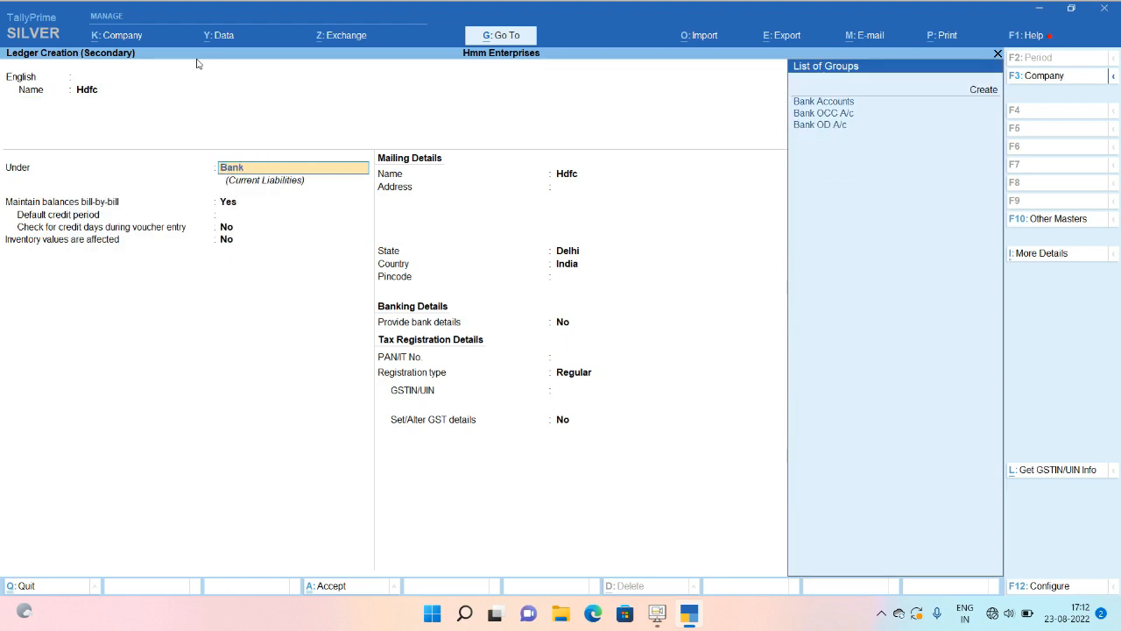
key("Return")
key("Return")
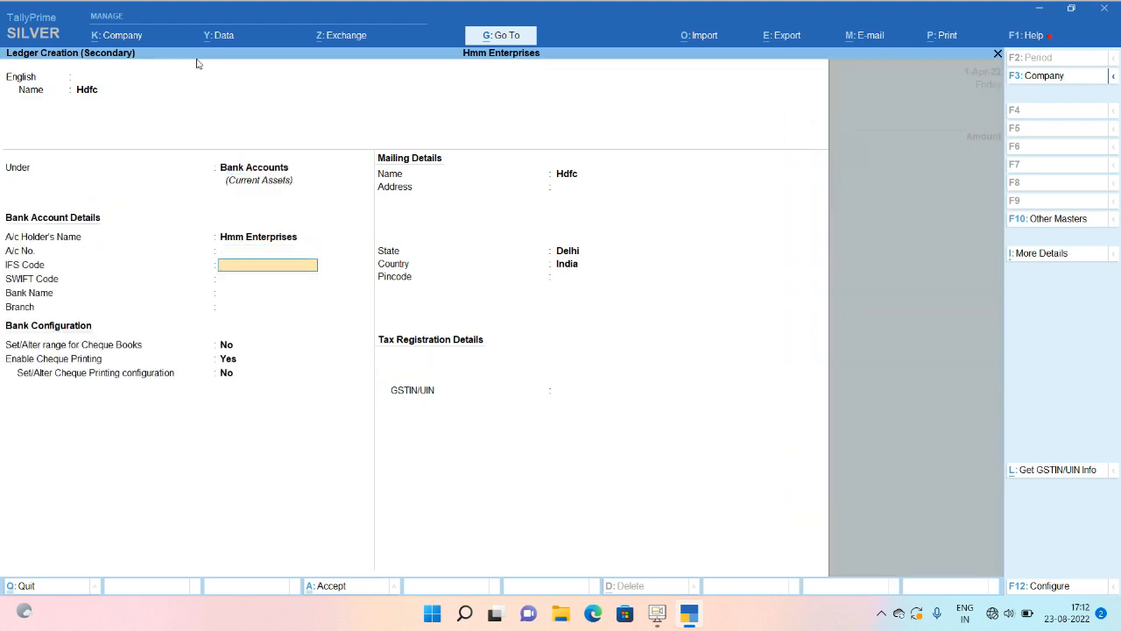
key("Return")
key("ctrl+a")
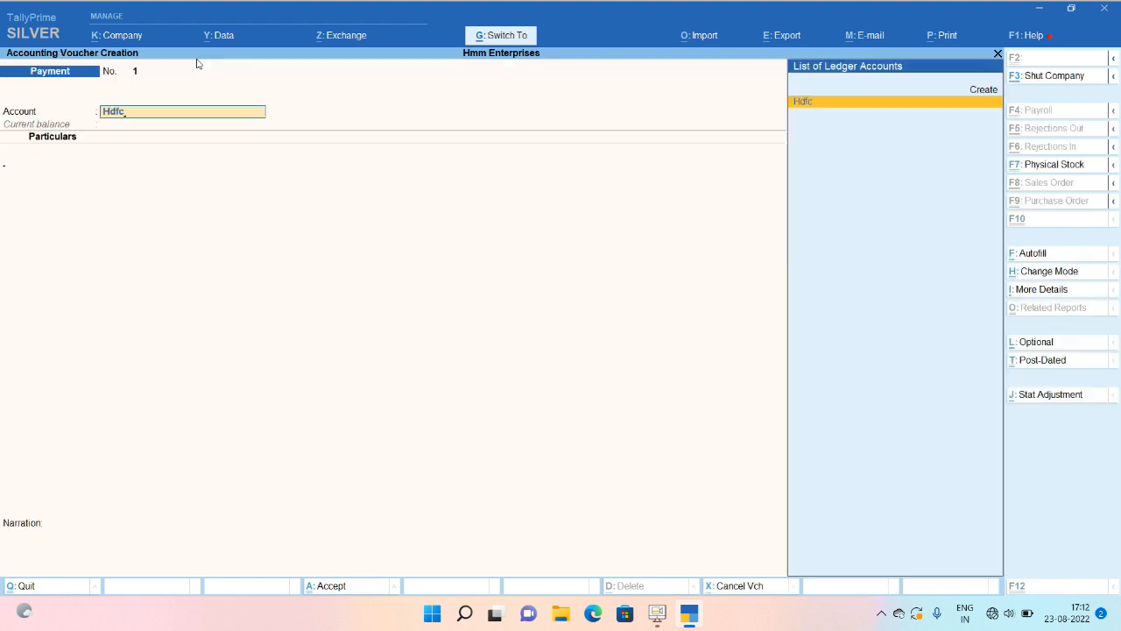
key("Return")
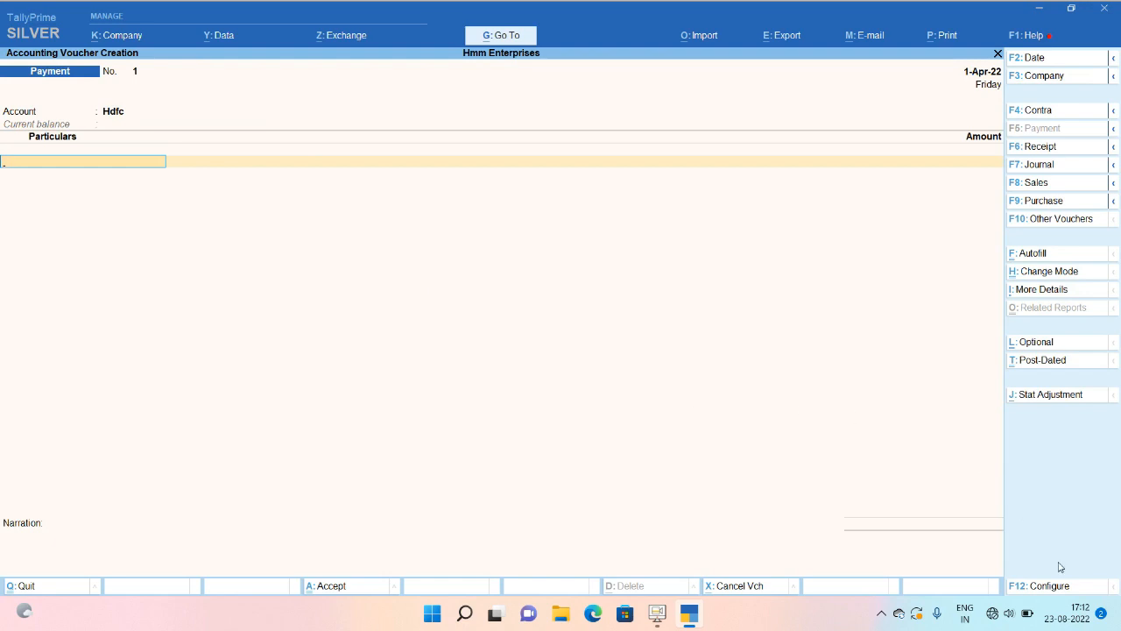
Turn on Provide Party details for GST in the voucher's F12 configuration.
left_click(1052, 589)
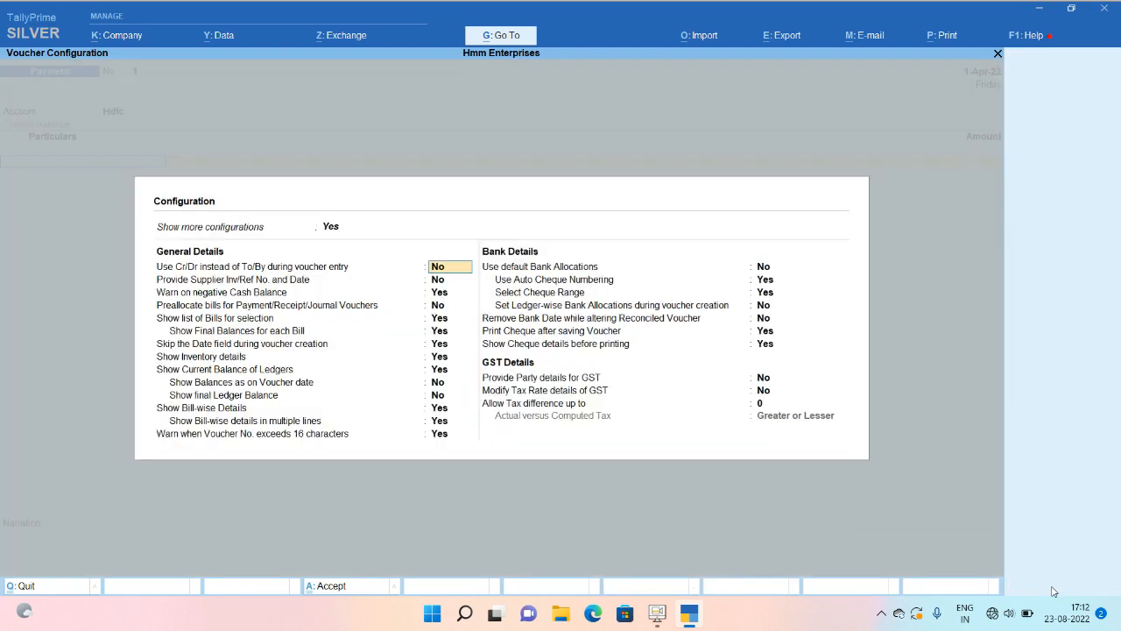
key("Up")
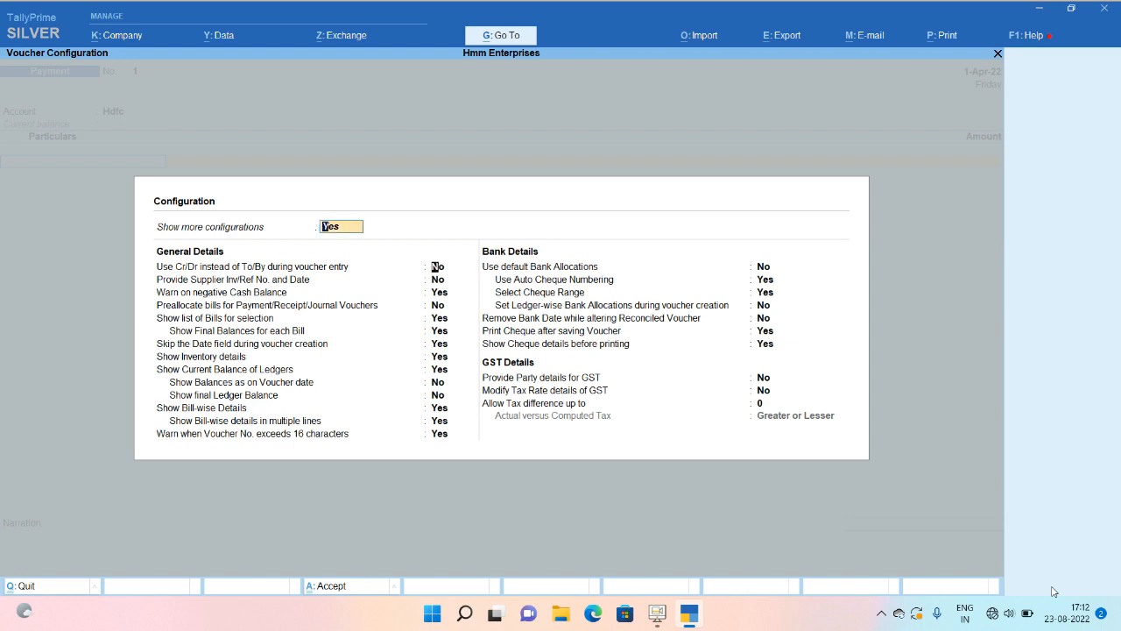
key("Down")
key("Down")
key("Down")
key("Down")
key("Down")
key("Down")
key("Down")
key("Down")
key("Down")
key("Down")
key("Down")
key("Down")
key("Down")
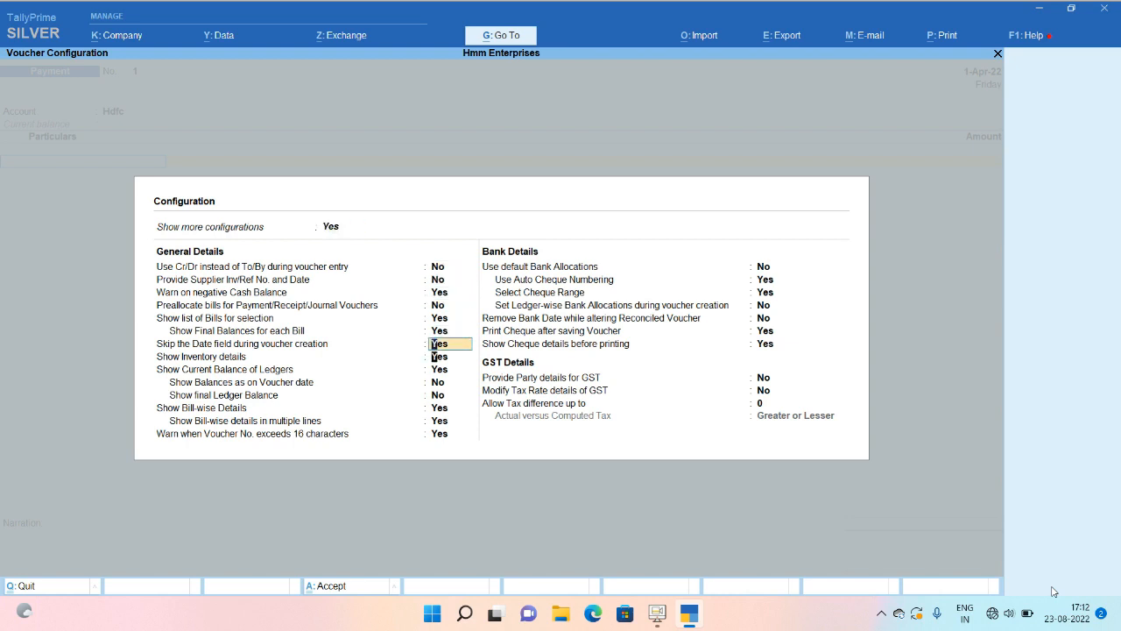
key("Down")
key("Down")
key("Down")
key("Down")
key("Down")
key("Down")
key("Down")
key("Down")
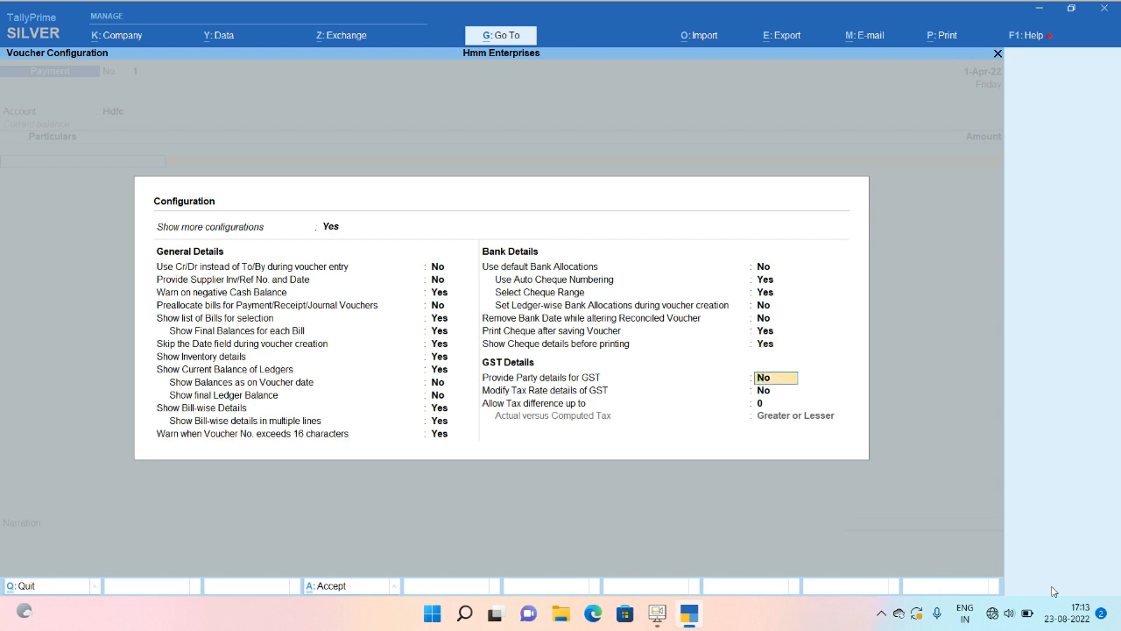
key("Down")
key("Up")
type("y")
key("Return")
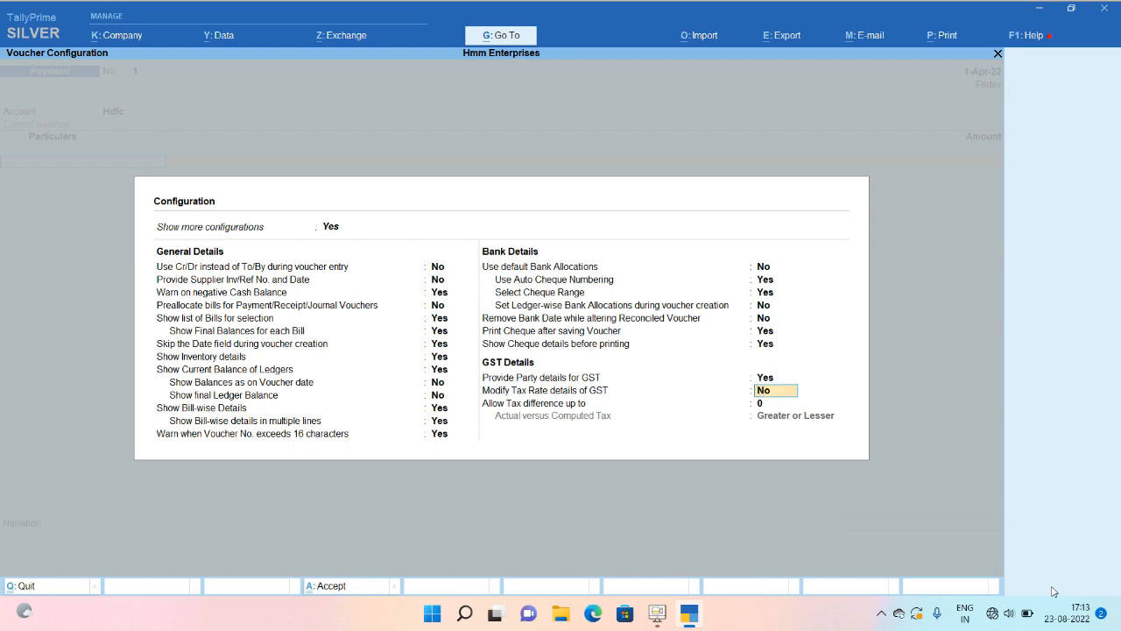
key("Return")
key("Return")
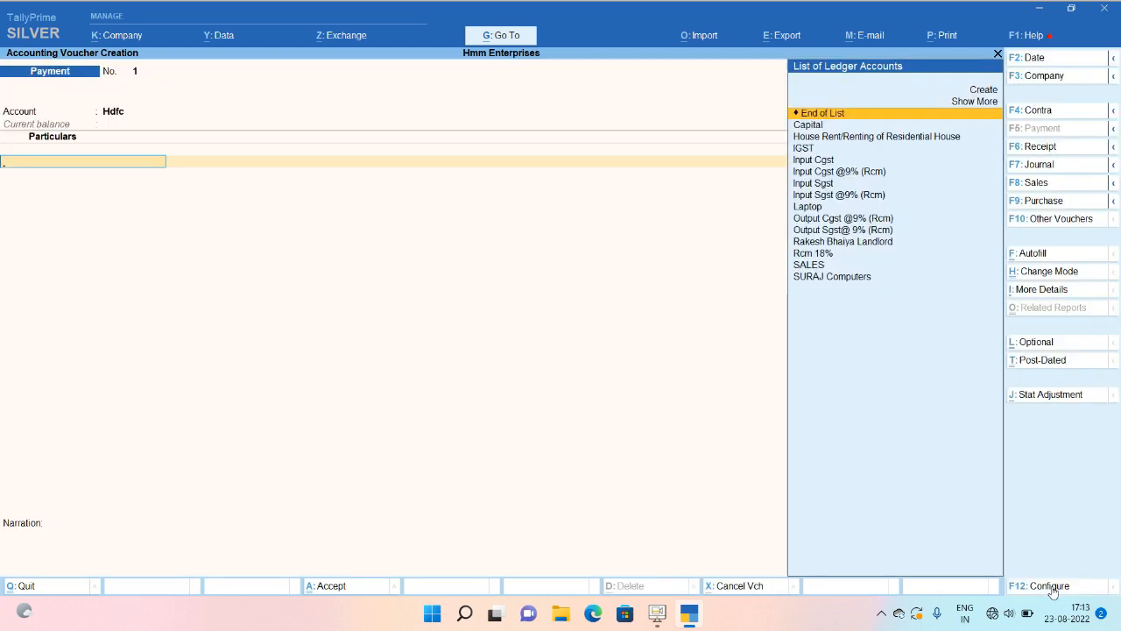
Set SURAJ Computers as the payment's party in Party Details (Bihar, Regular registration).
key("BackSpace")
key("Return")
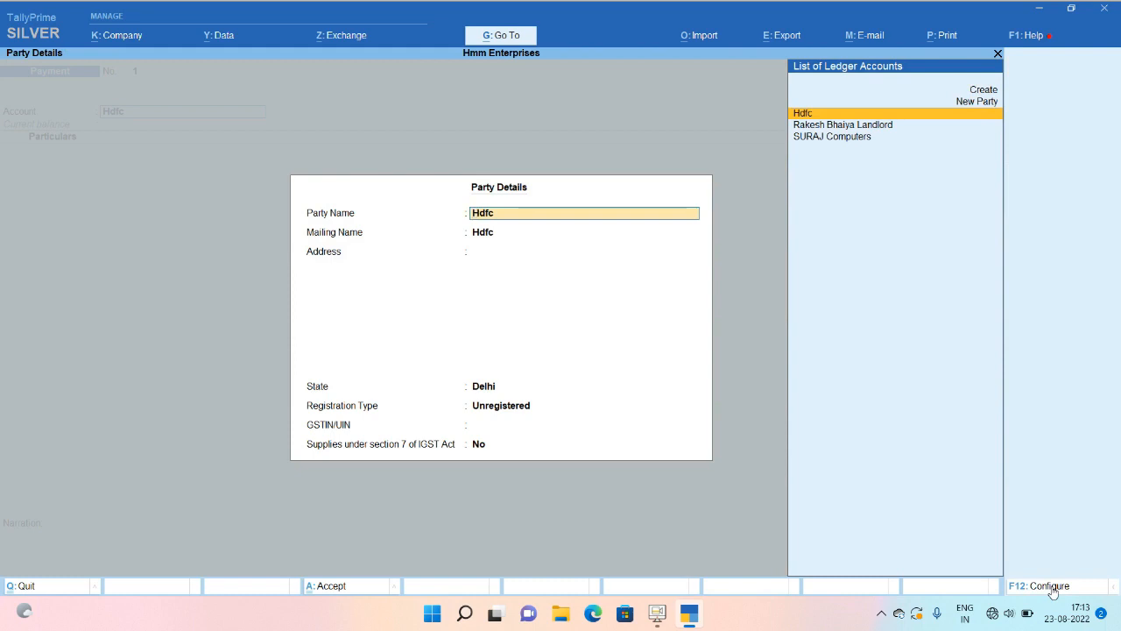
key("Down")
key("Down")
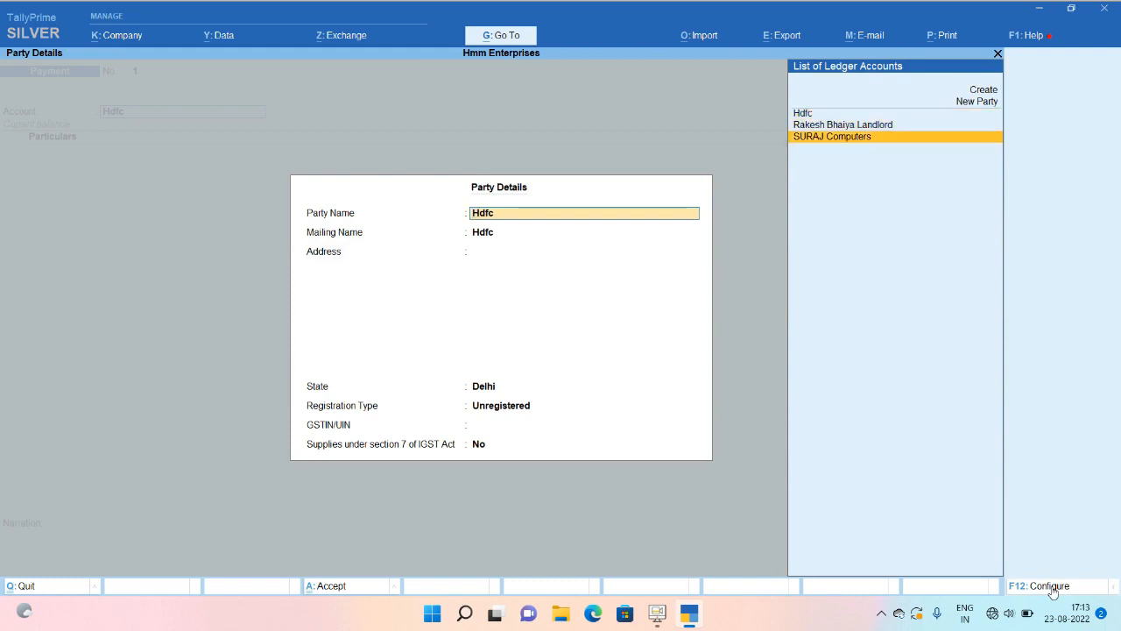
key("Return")
key("Return")
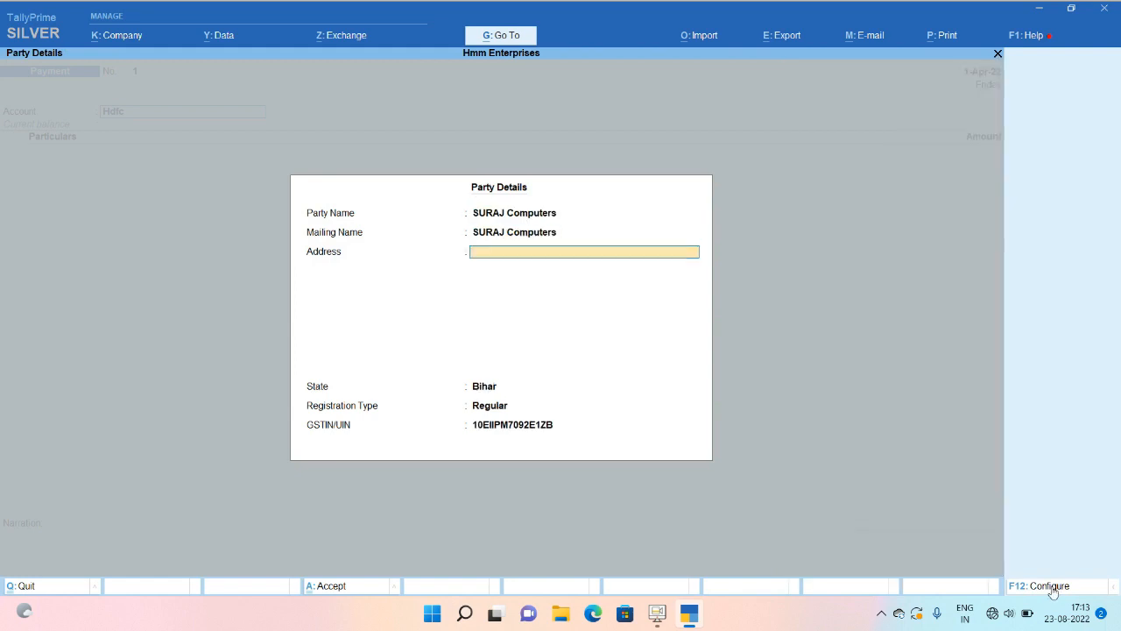
key("Return")
key("Return")
key("Return")
key("Return")
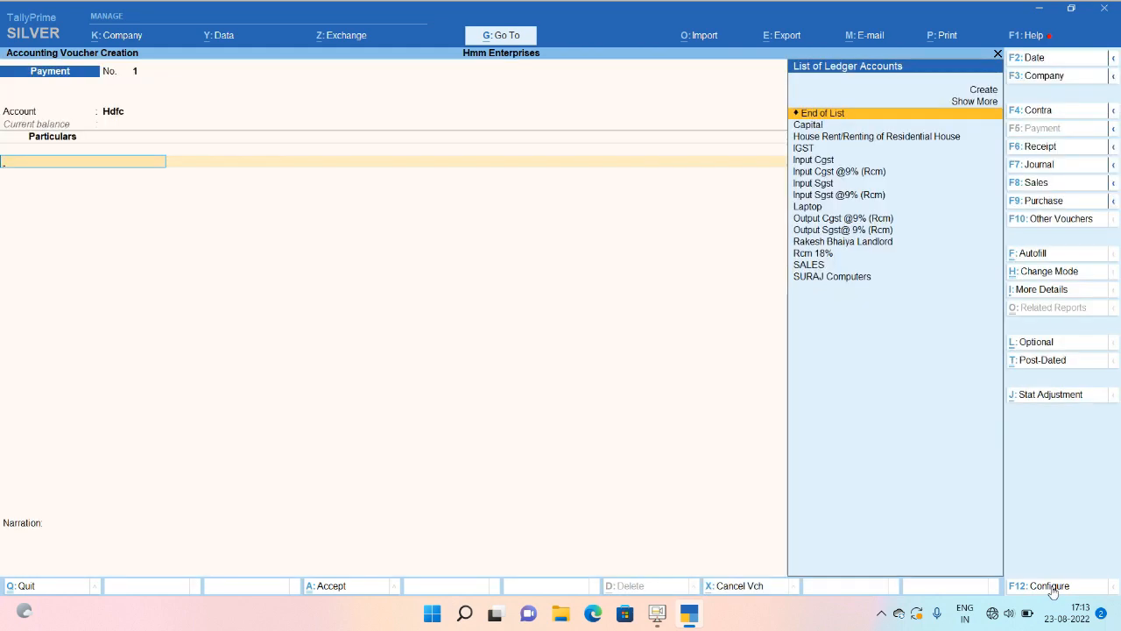
Debit Laptop 1,00,000 from Hdfc, skip Bank Allocations, and reopen the Laptop amount.
type("la")
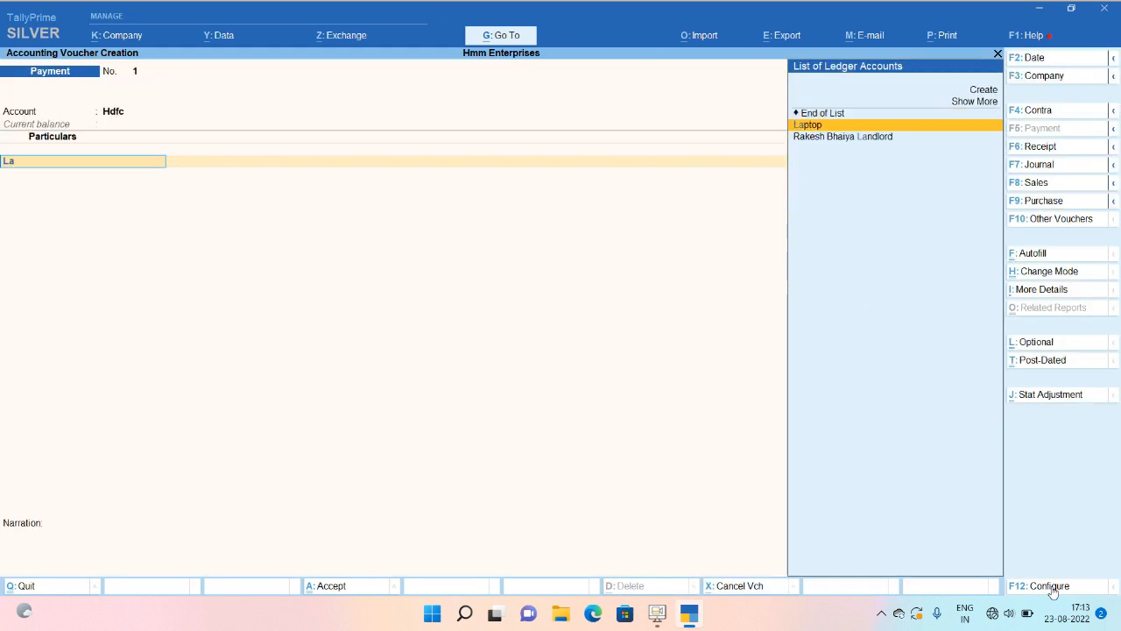
key("Return")
type("100000")
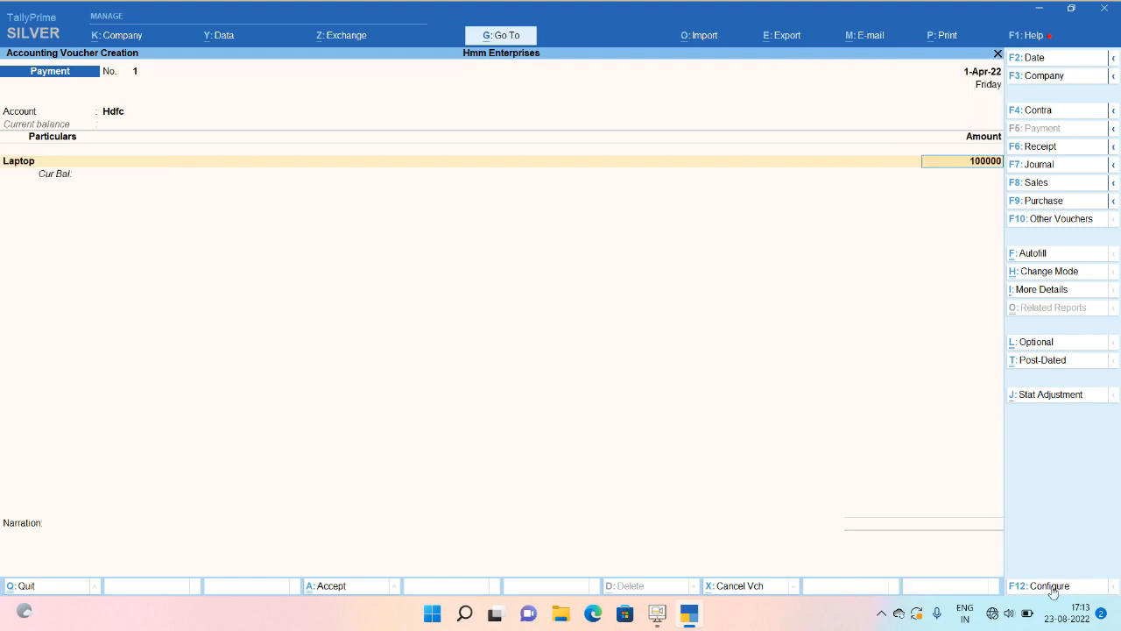
key("Return")
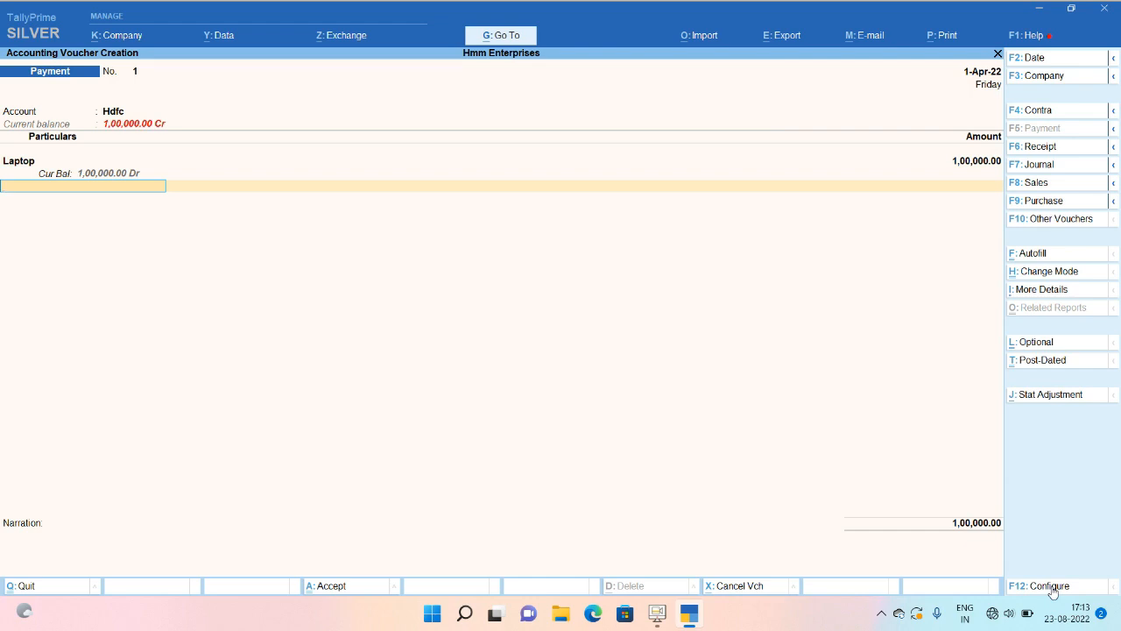
key("Return")
key("Return")
key("Escape")
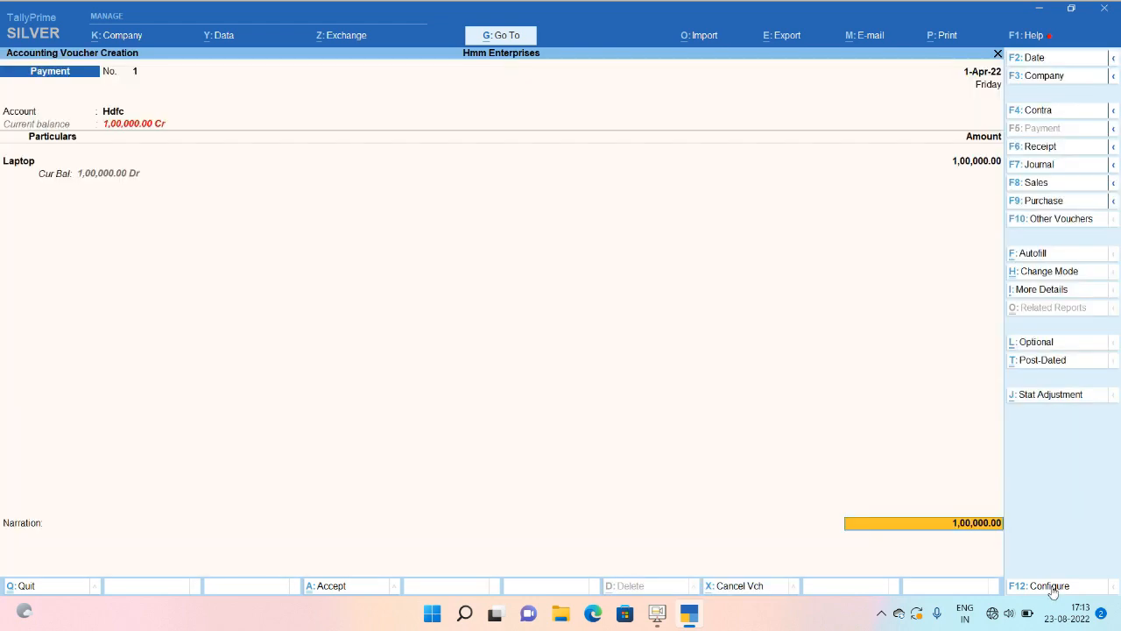
key("BackSpace")
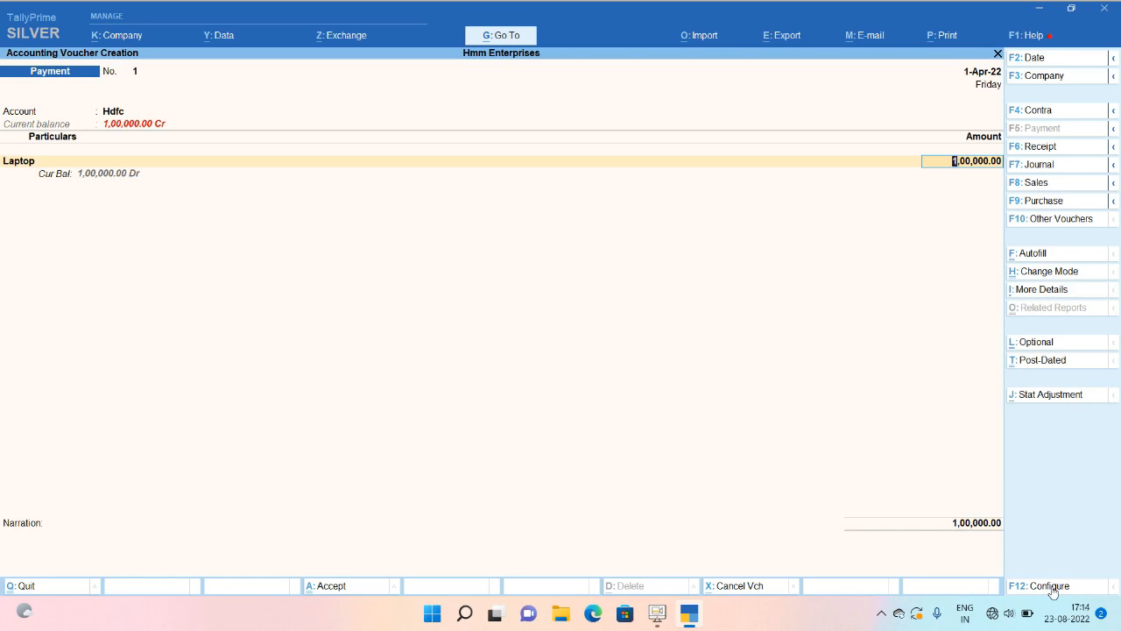
In the calculator, compute 15.25% of 100000 (15,250) and halve it to 7,625.
key("ctrl+n")
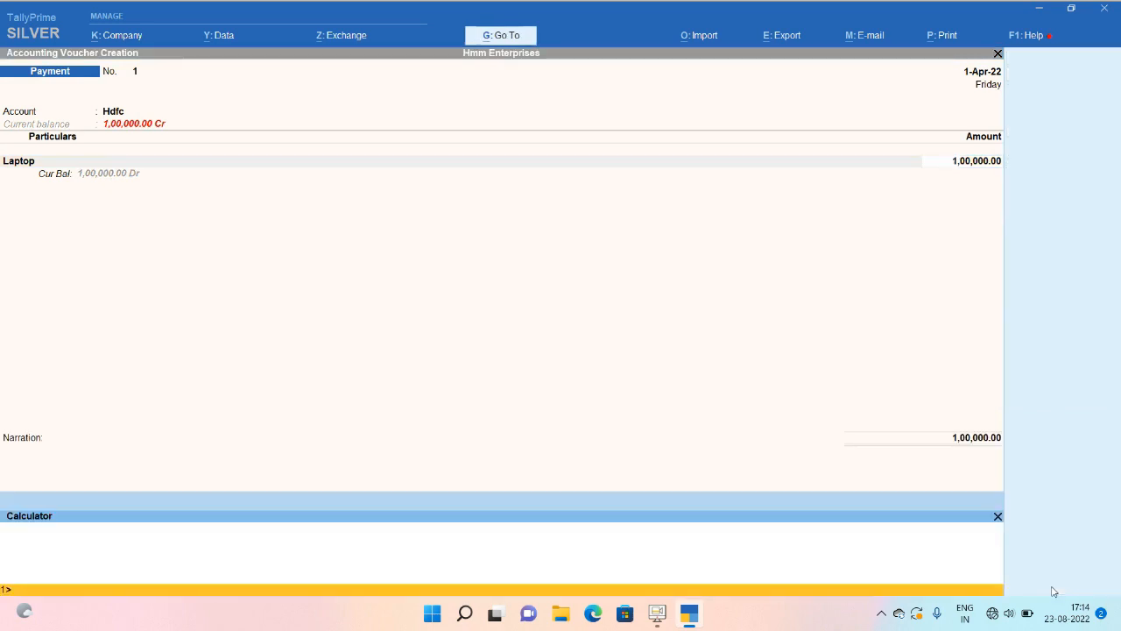
type("100000*15.25/100")
key("Return")
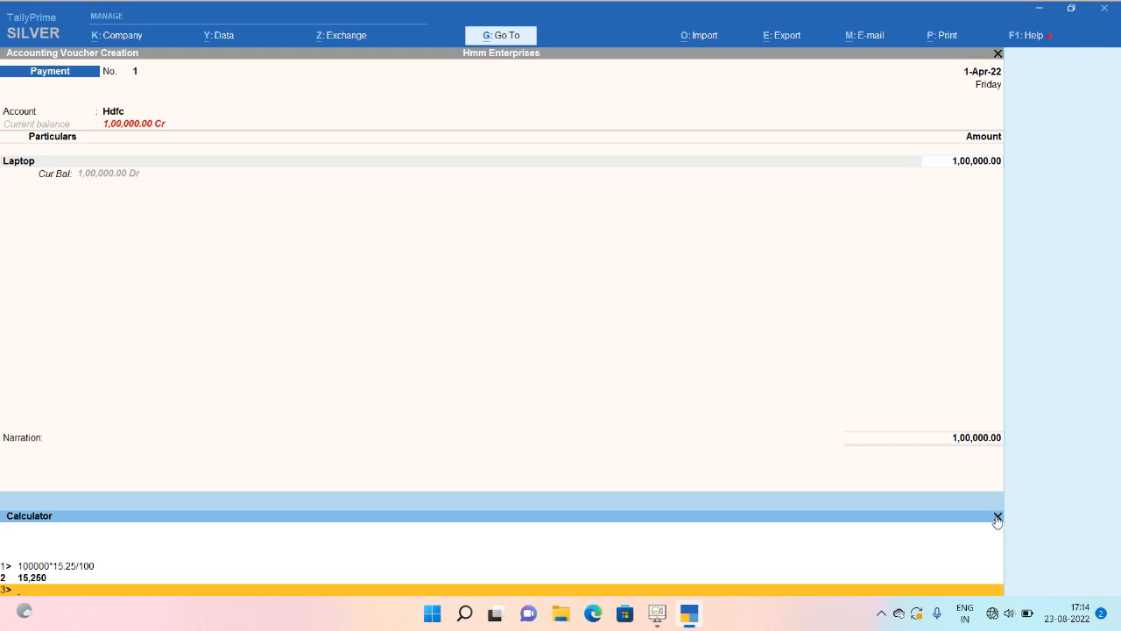
type("15250/2")
key("Return")
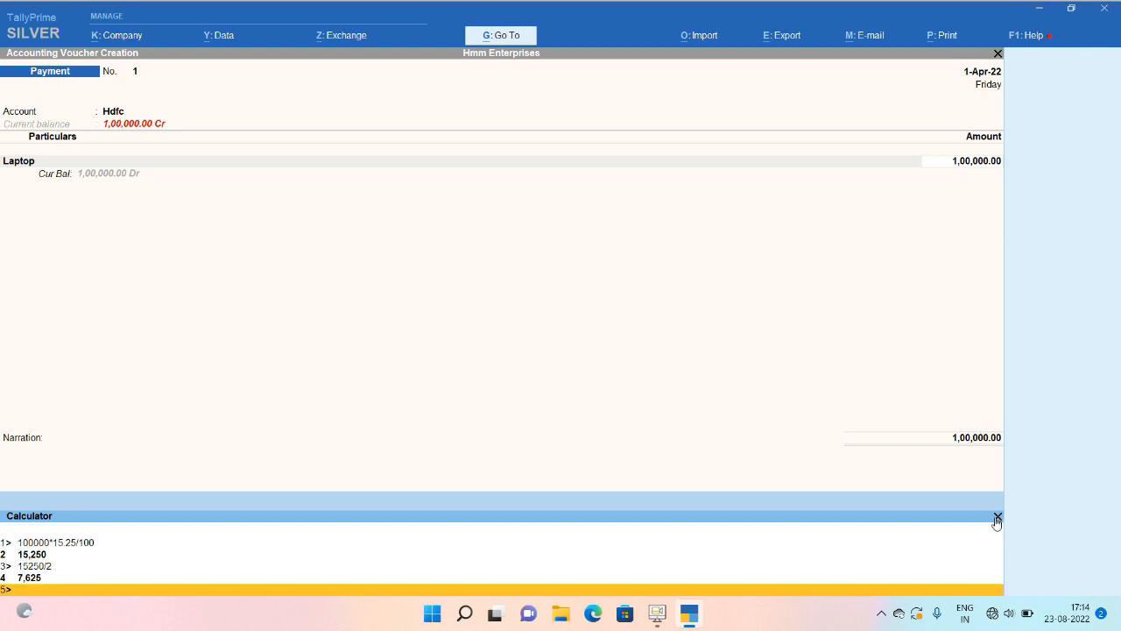
left_click(996, 518)
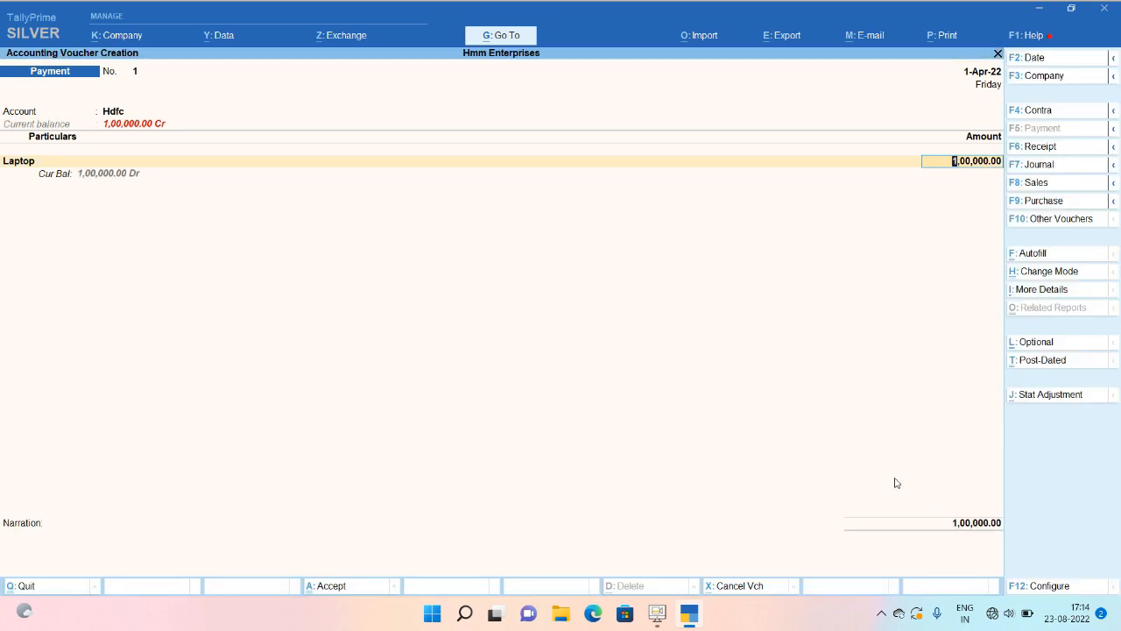
Calculate 100000 minus 15250 as 84,750 and enter 84,750 as the Laptop amount.
key("ctrl+n")
type("10")
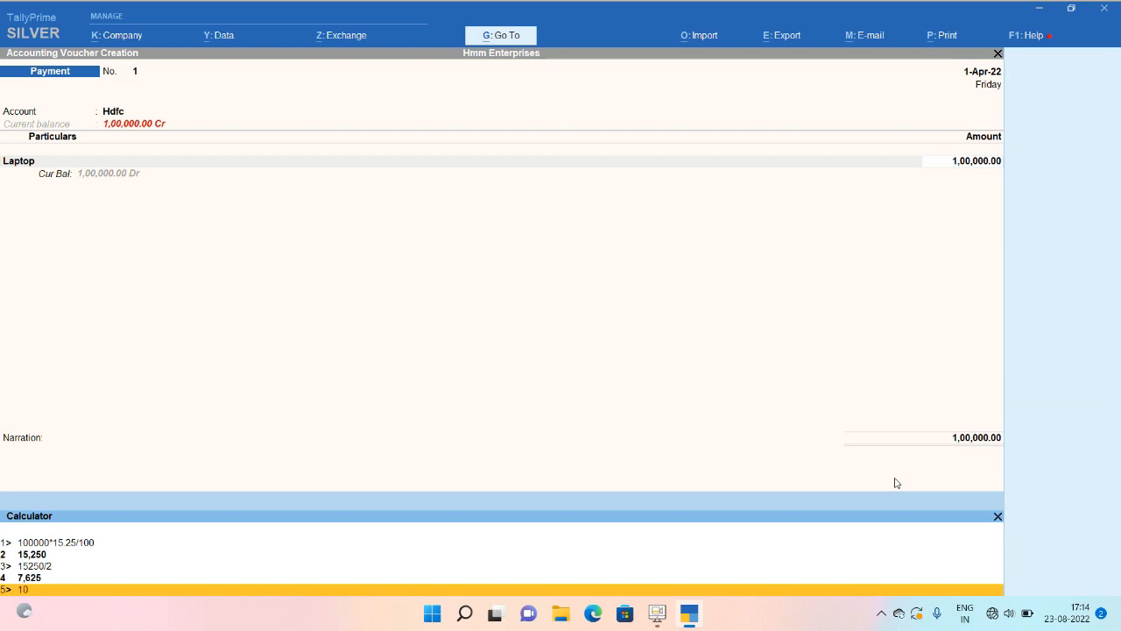
type("0000-15250")
key("Return")
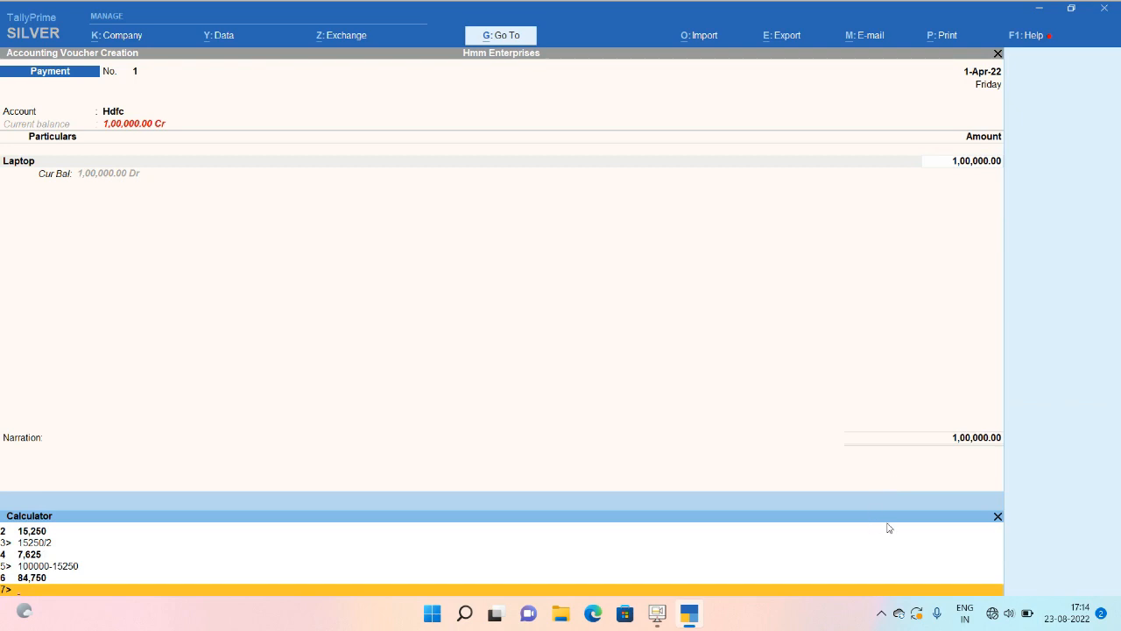
left_click(997, 516)
type("84")
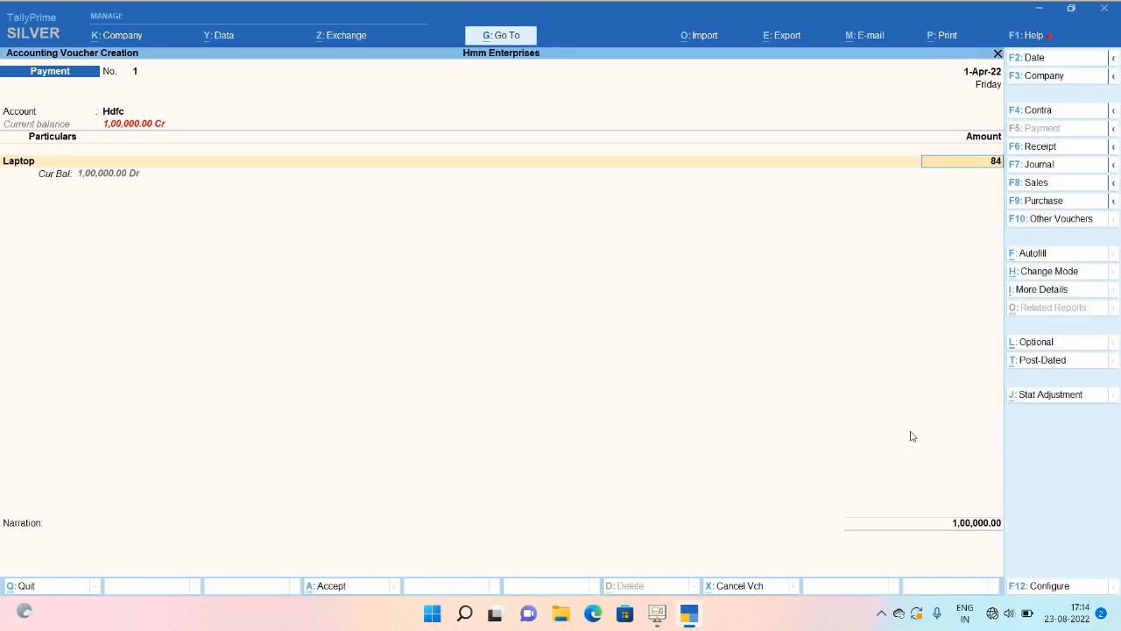
type(",750")
Confirm Laptop at 84,750 and add an Input Cgst line of 7,625.
key("Return")
type("Cg")
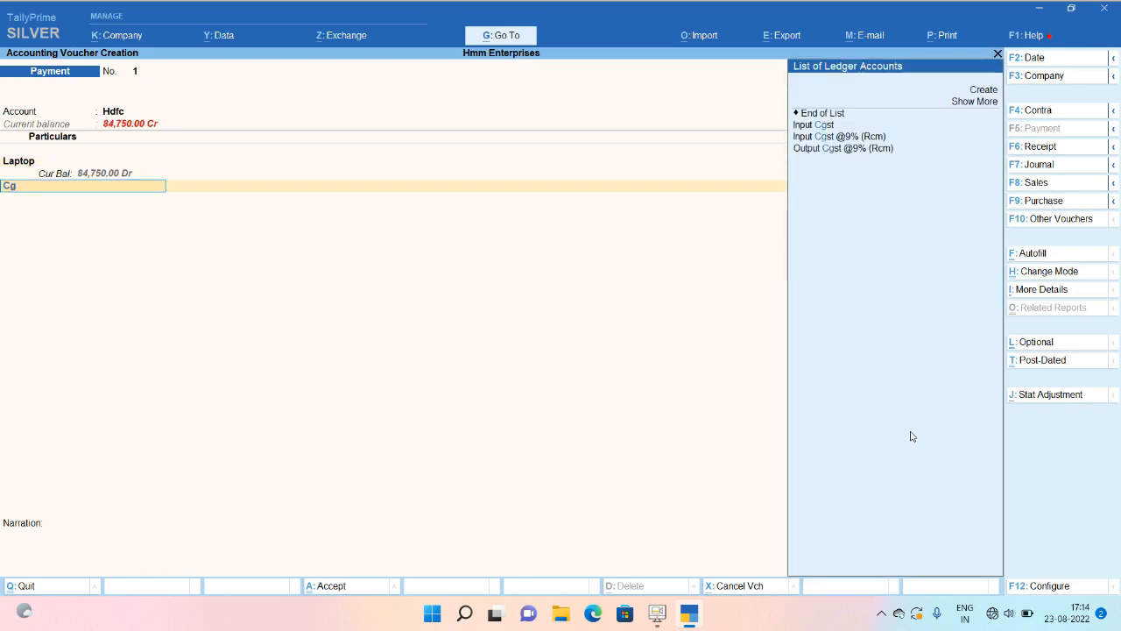
key("Down")
key("Return")
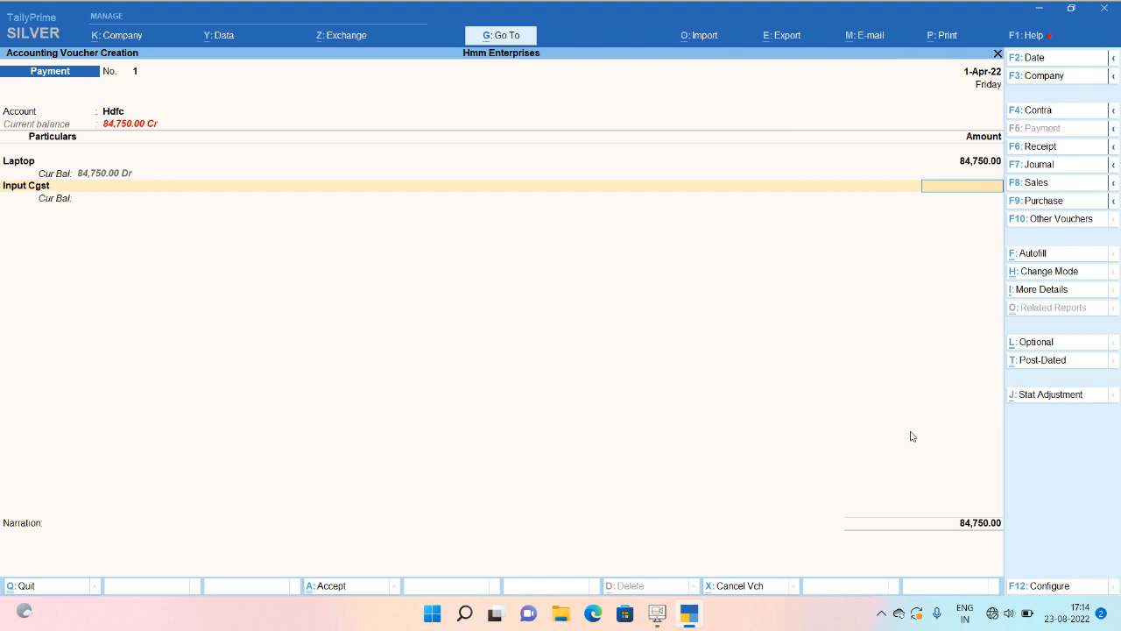
type("7625")
key("Return")
Add an Input Sgst line of 7,625 and convert the voucher to a Journal.
type("Inpu")
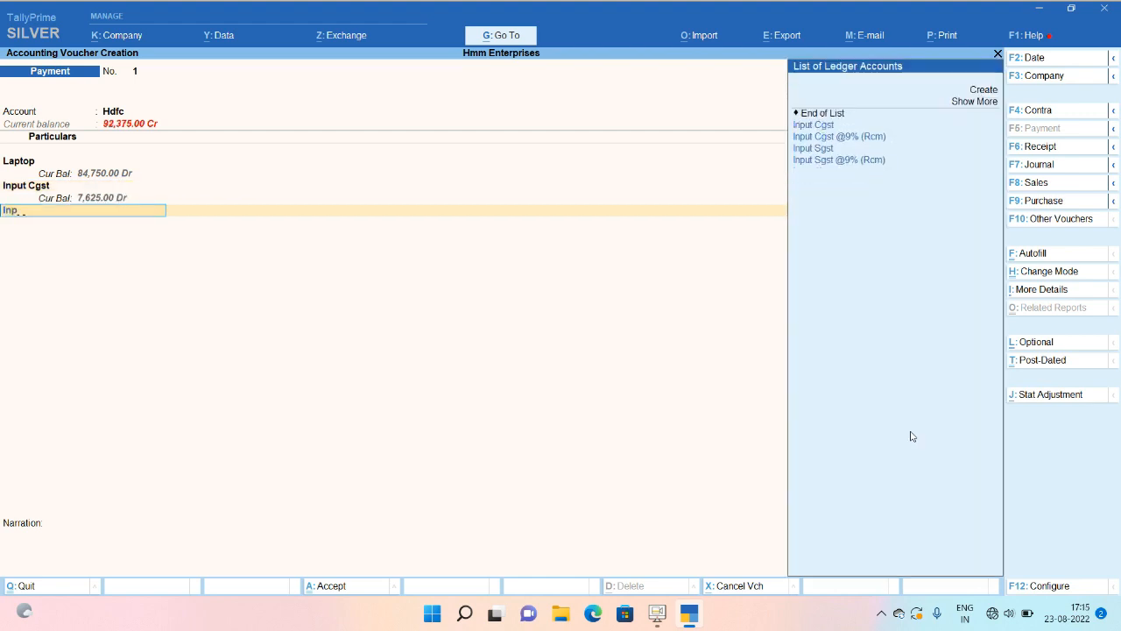
key("Down")
key("Down")
key("Down")
key("Return")
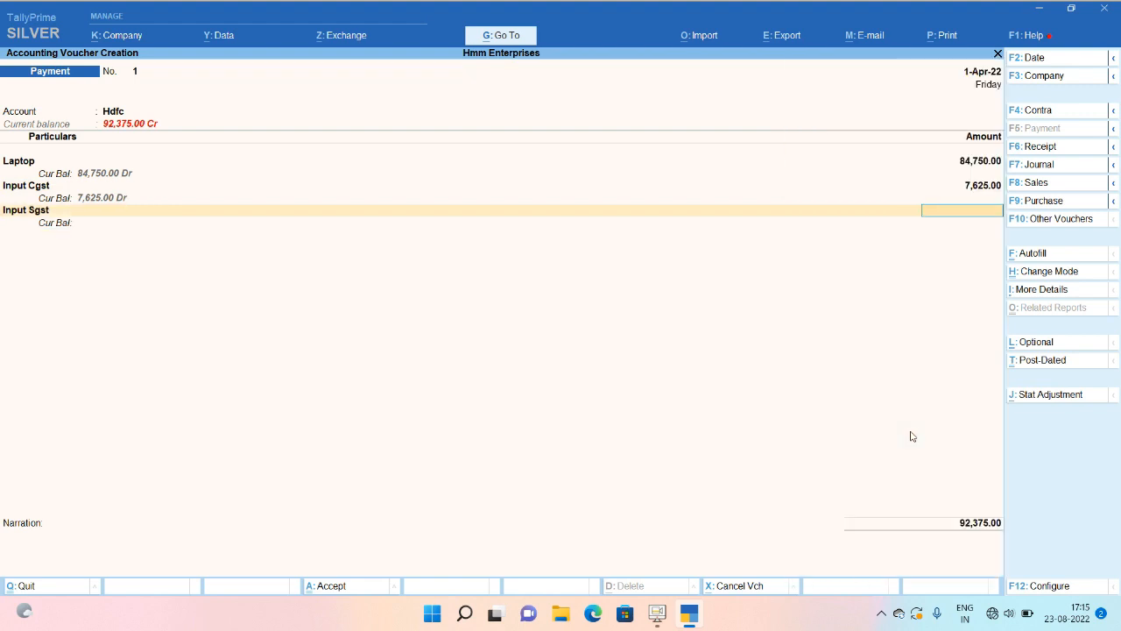
type("7625")
key("Return")
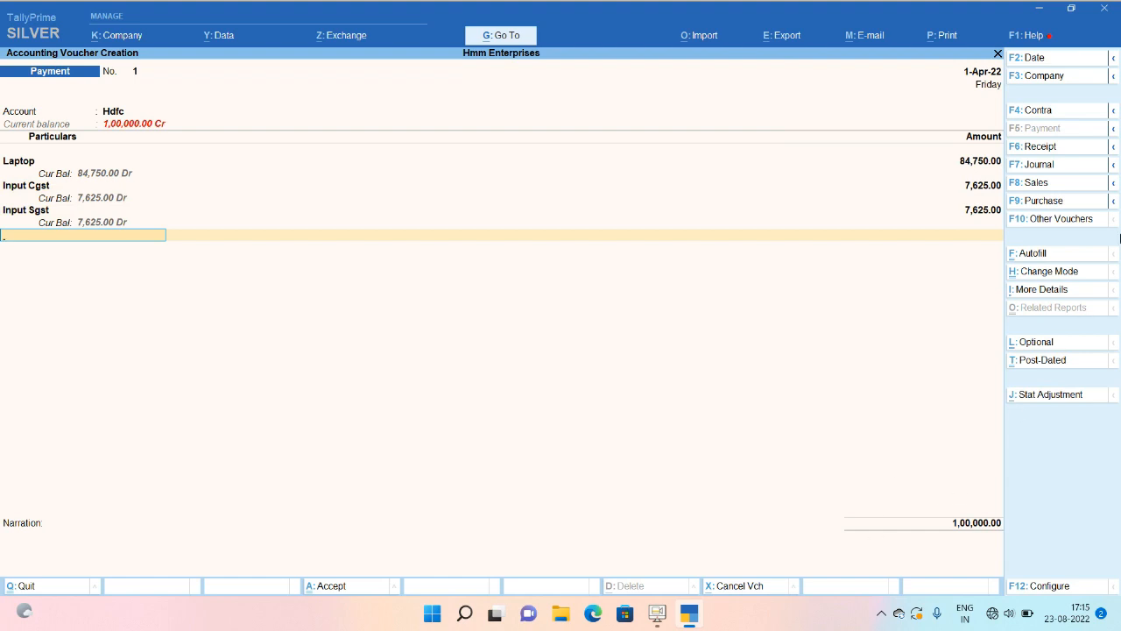
left_click(1075, 164)
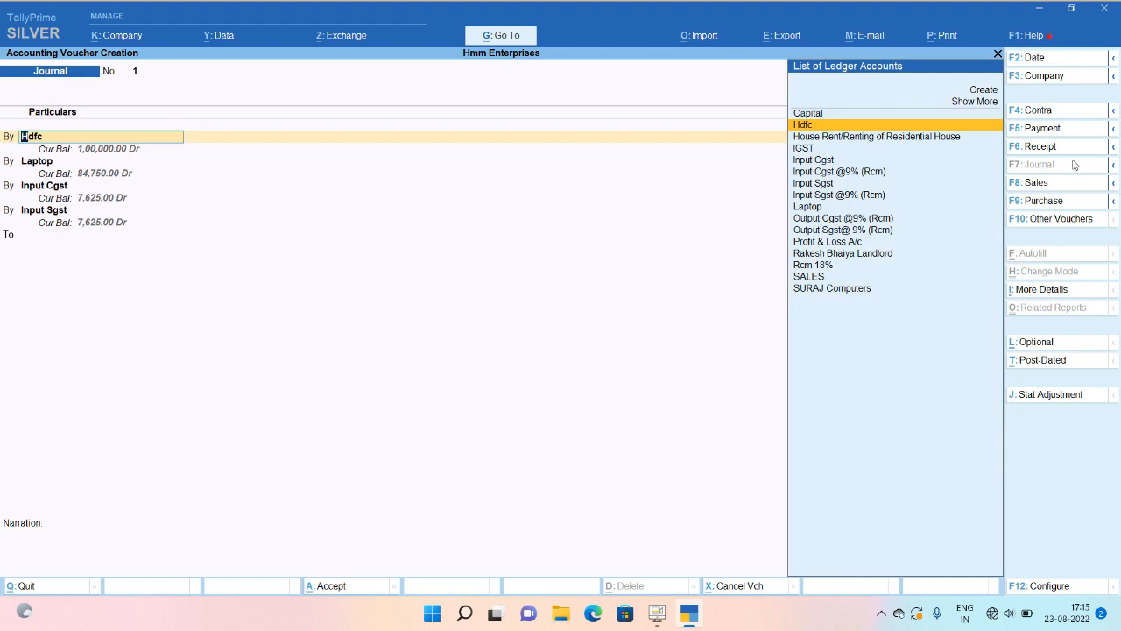
Debit Laptop 84,750, Input Cgst 7,625 and Input Sgst in the journal.
type("H")
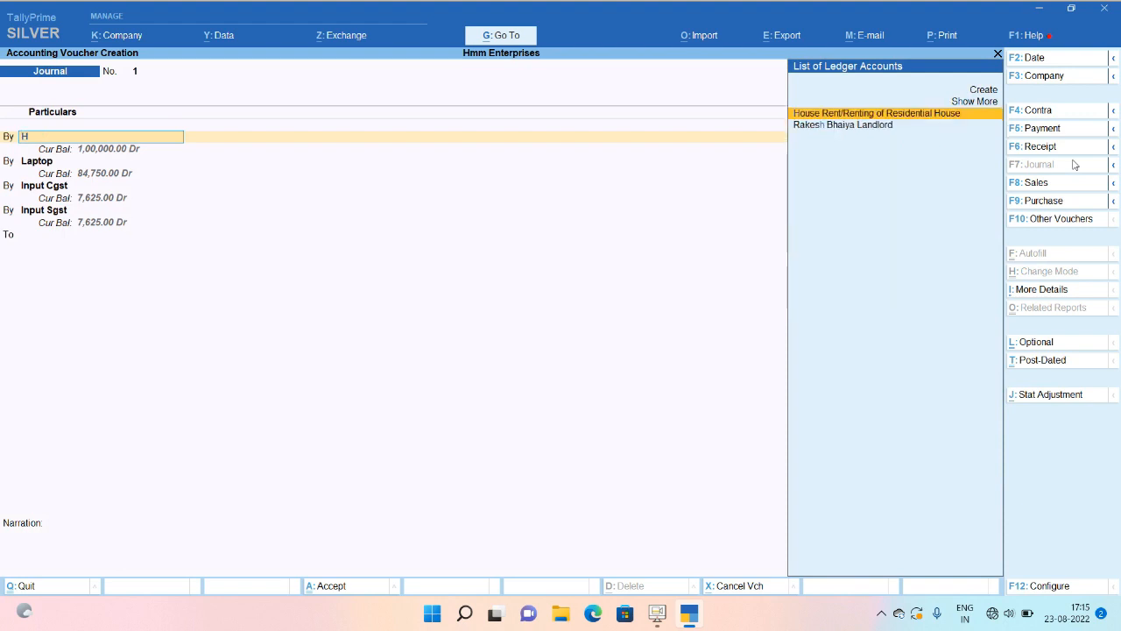
key("BackSpace")
type("Lap")
key("Return")
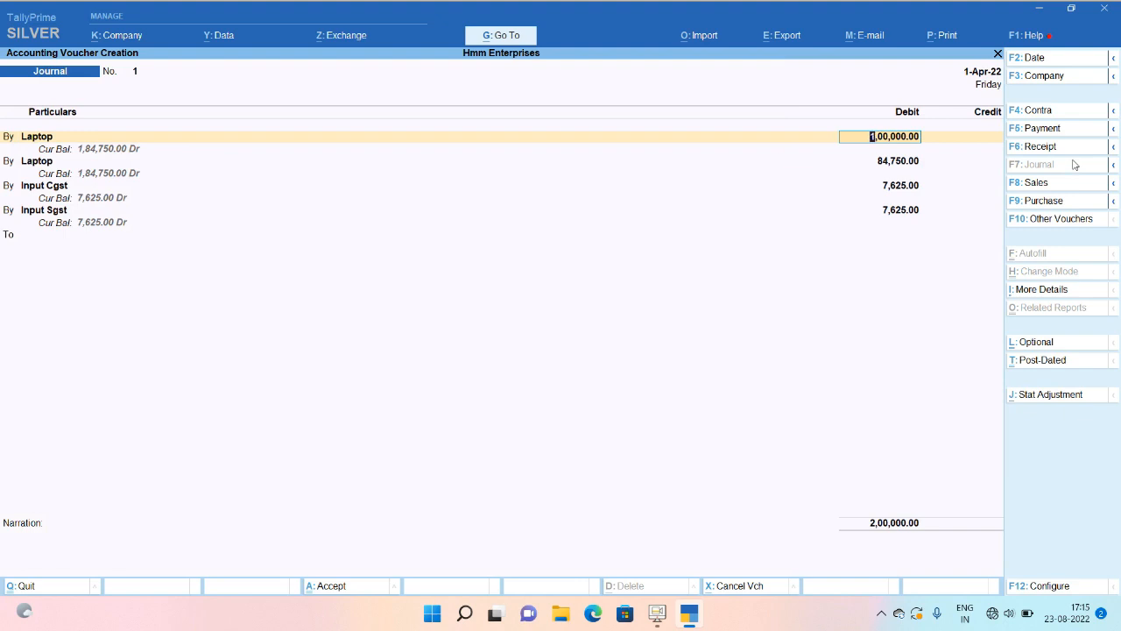
type("84750")
key("Return")
key("Return")
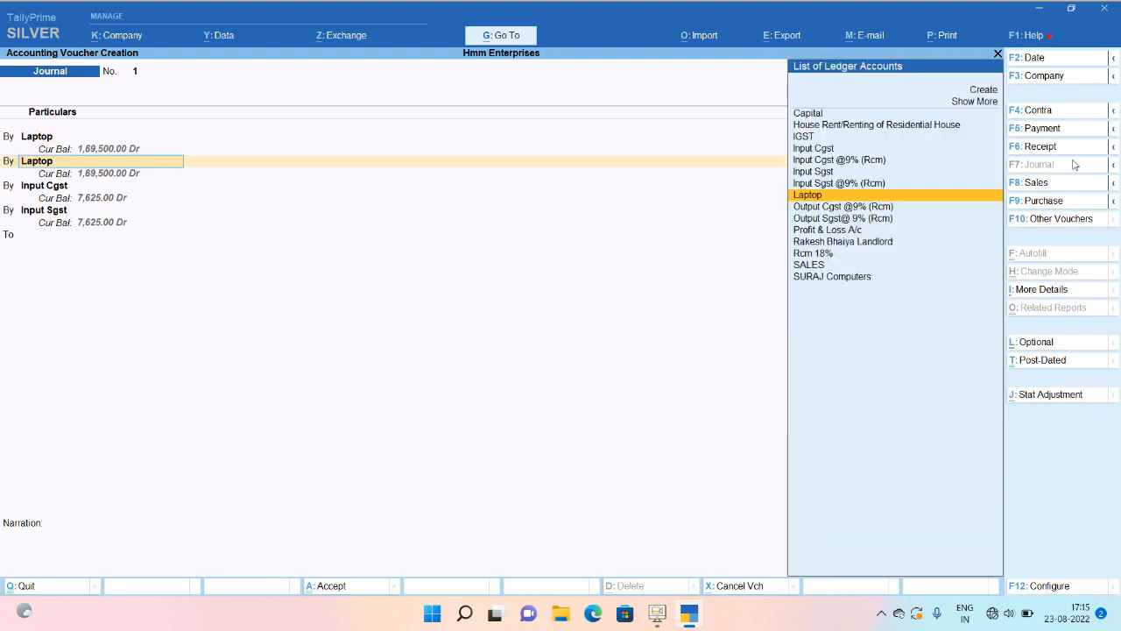
type("Cgs")
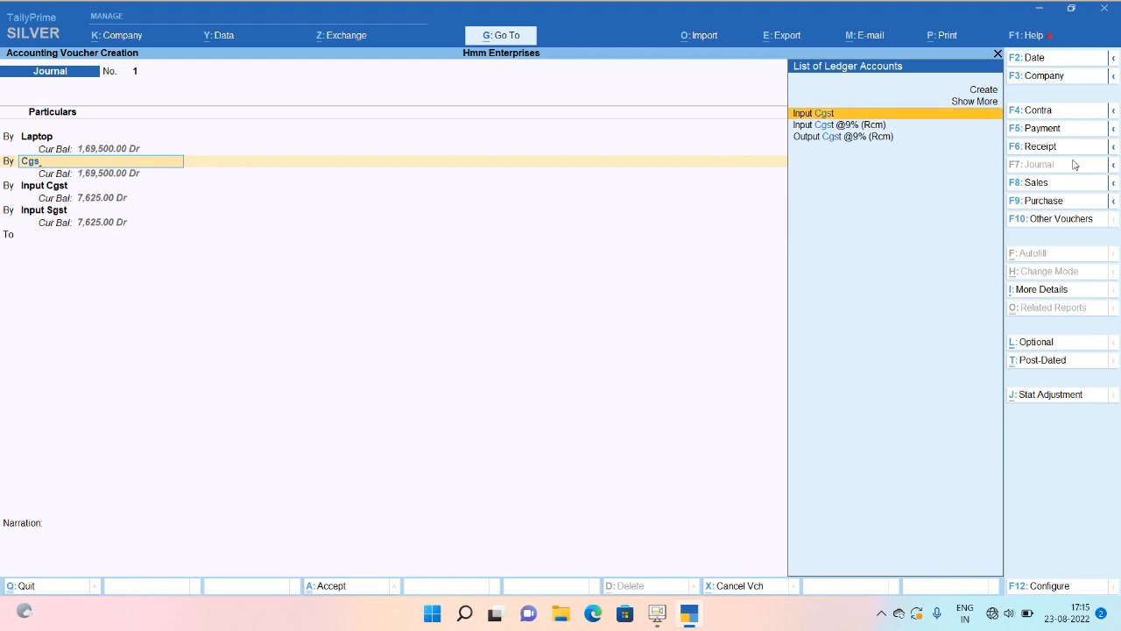
key("Return")
type("7,62")
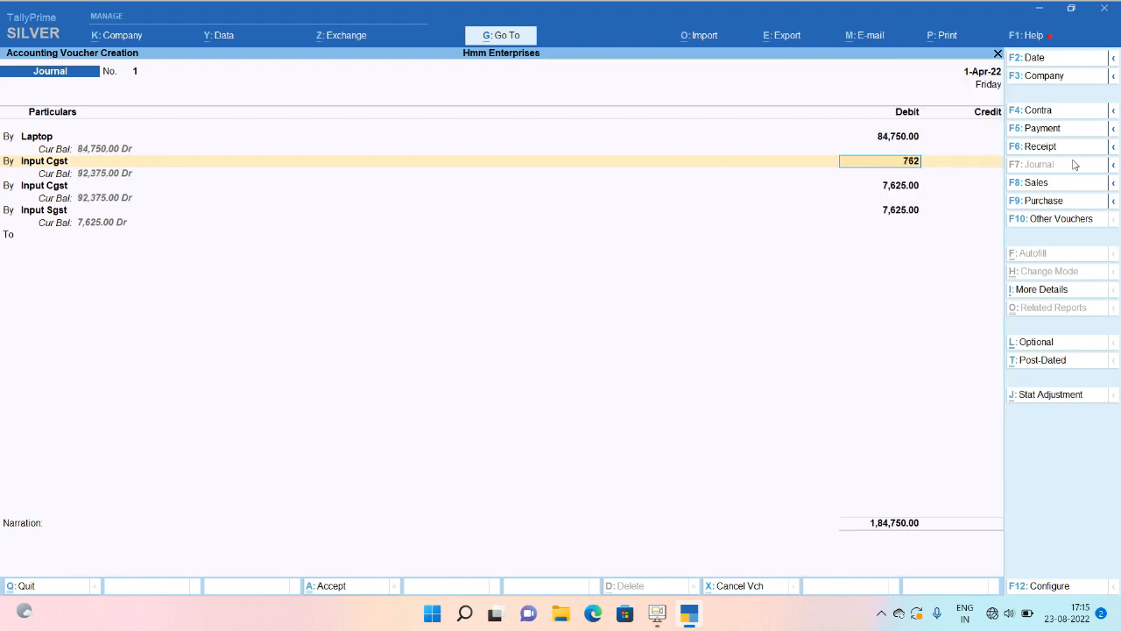
type("5")
key("Return")
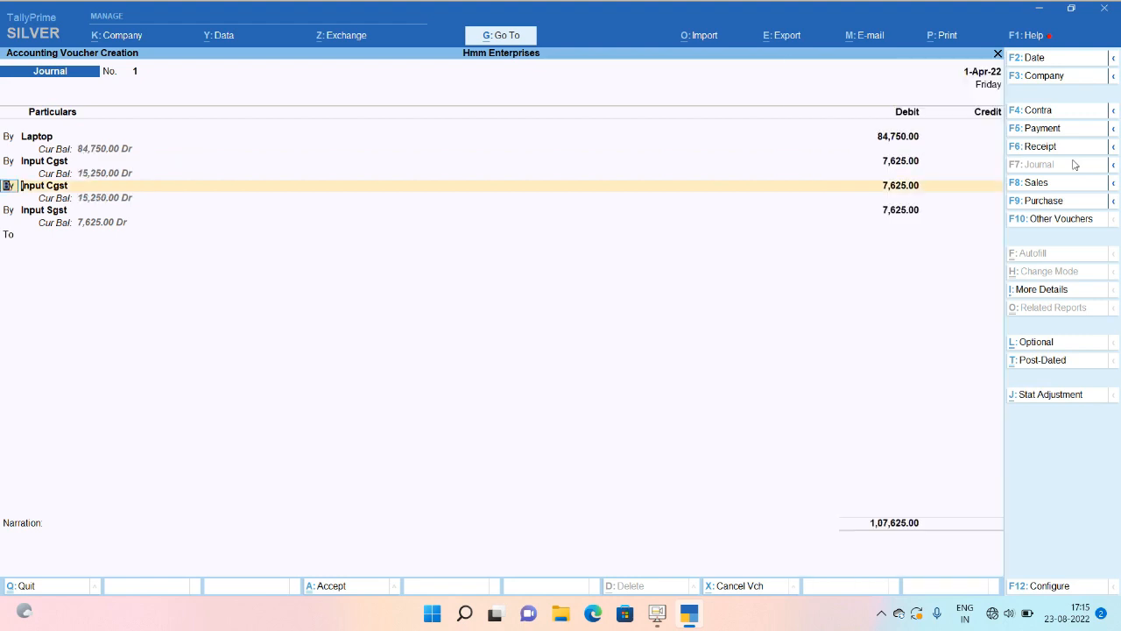
key("Return")
type("Inpu")
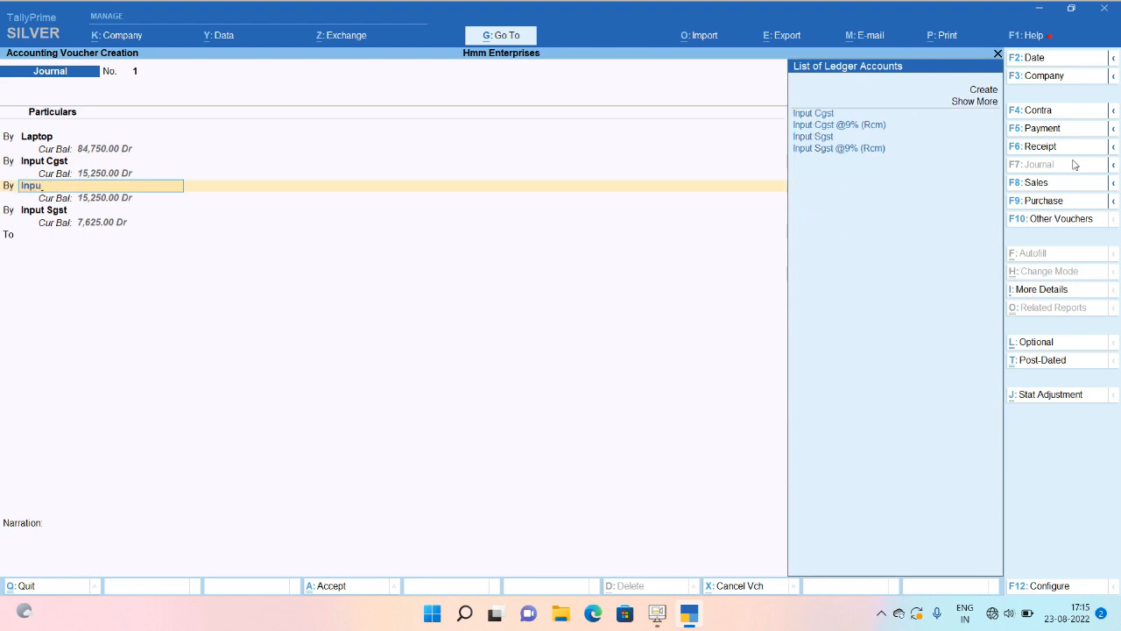
key("Down")
key("Down")
key("Return")
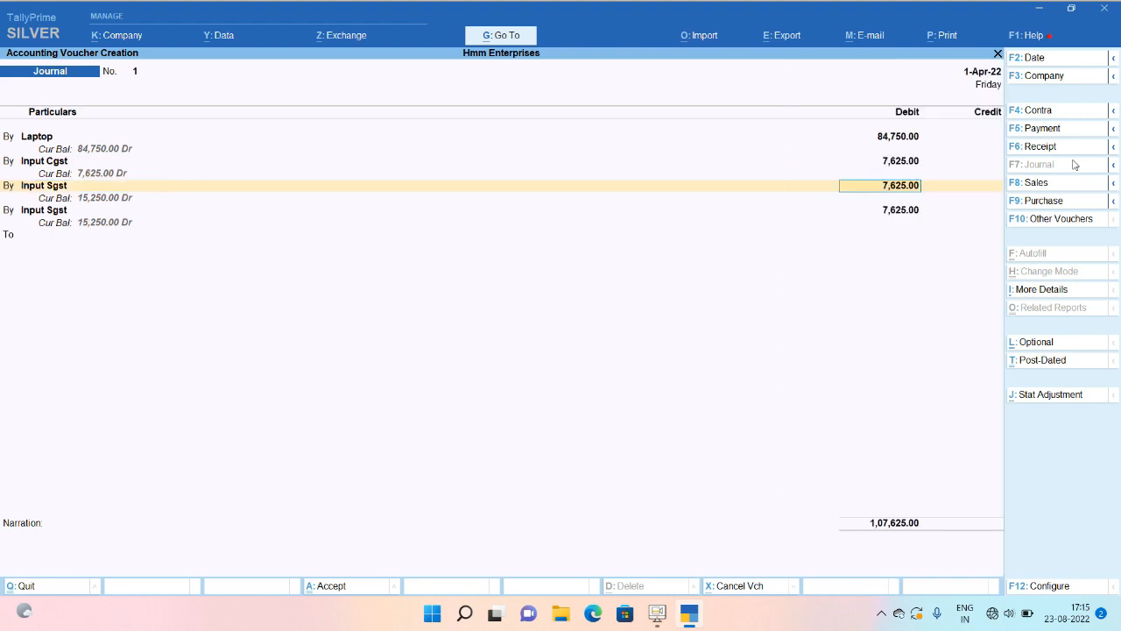
key("Return")
key("Return")
Credit SURAJ Computers 1,00,000 as bill reference New Ref 1.
type("Su")
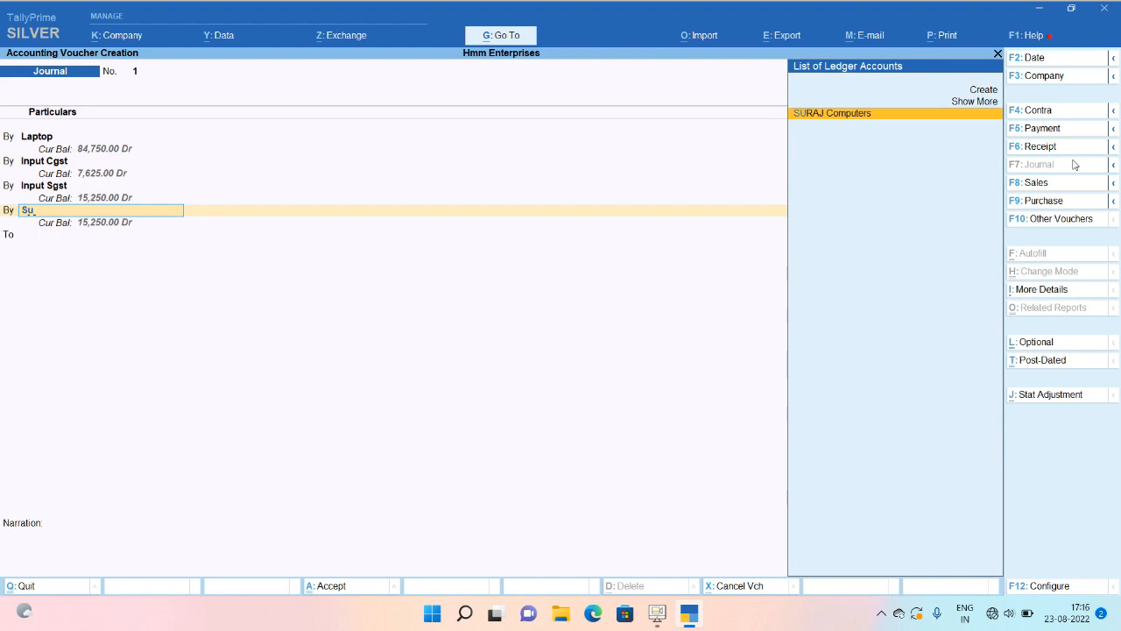
key("BackSpace")
key("BackSpace")
key("BackSpace")
type("to")
key("Return")
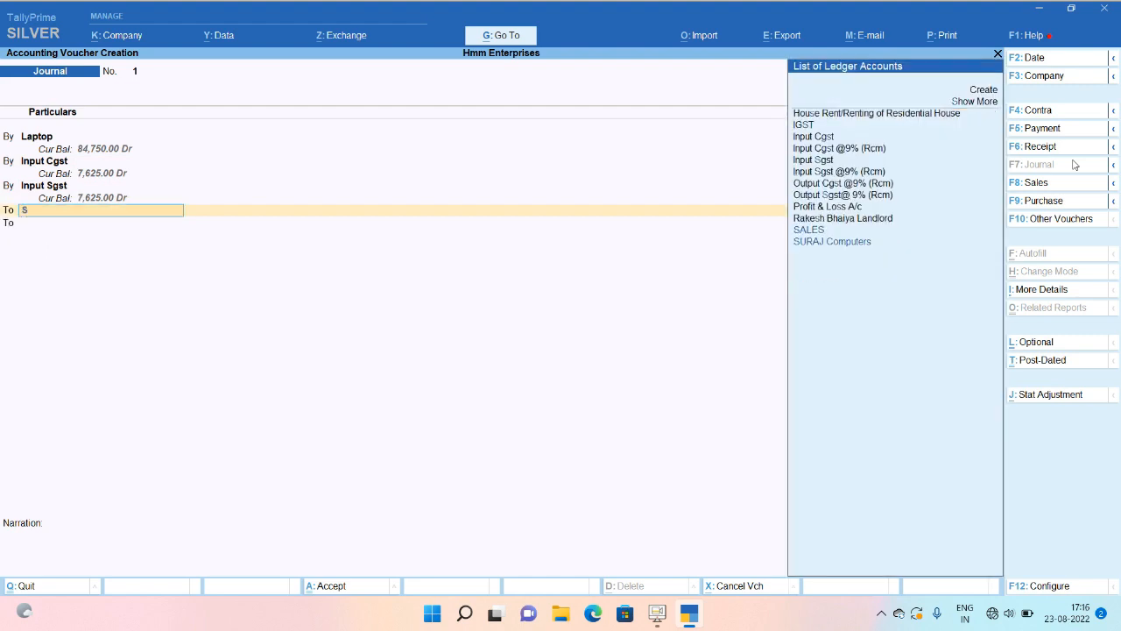
type("sur")
key("Return")
type("1")
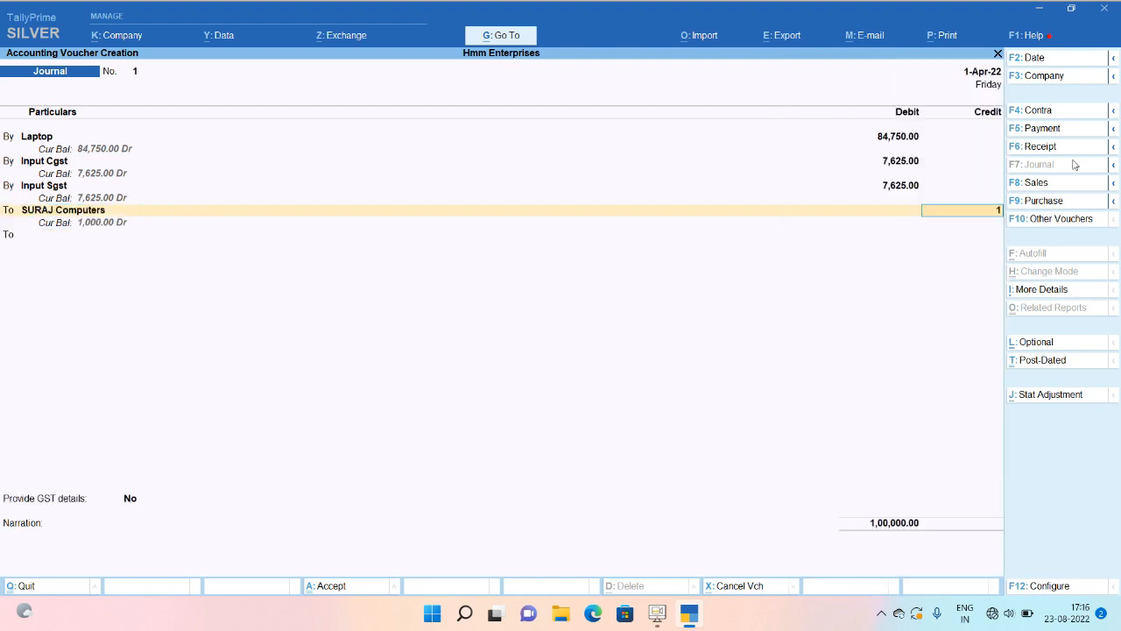
type("00000")
key("Return")
key("Down")
key("Return")
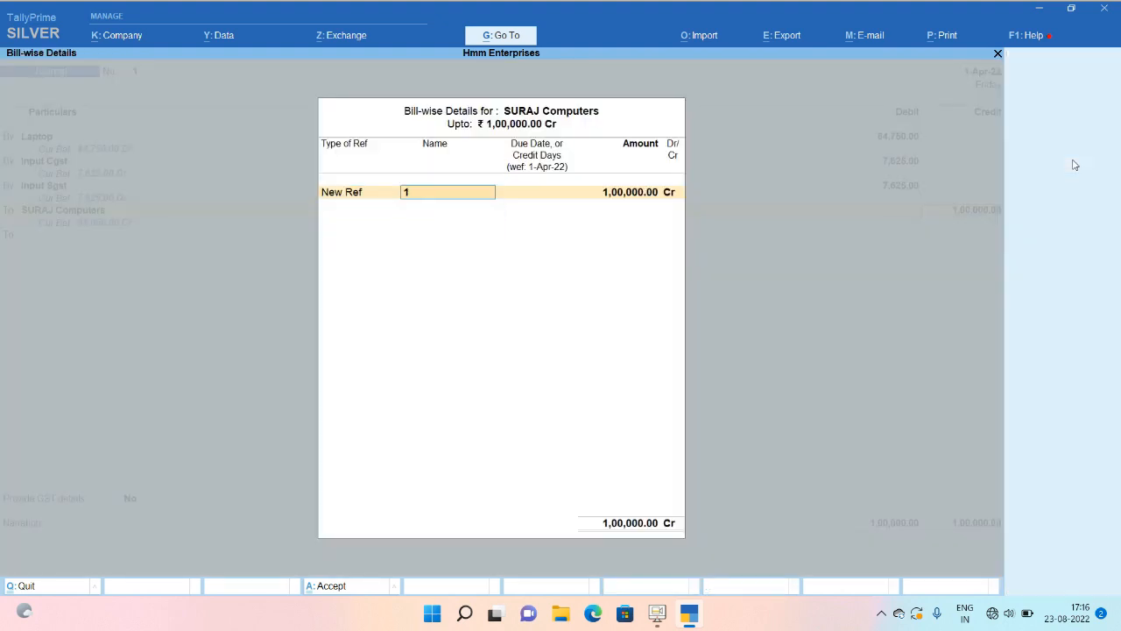
key("Return")
key("Return")
key("Return")
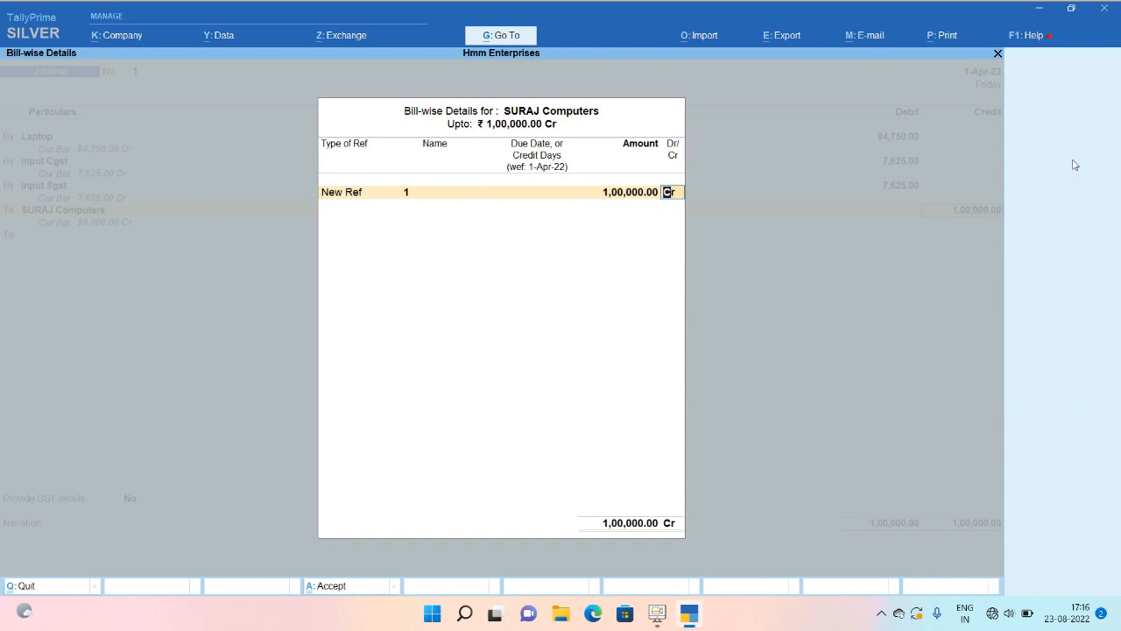
key("Return")
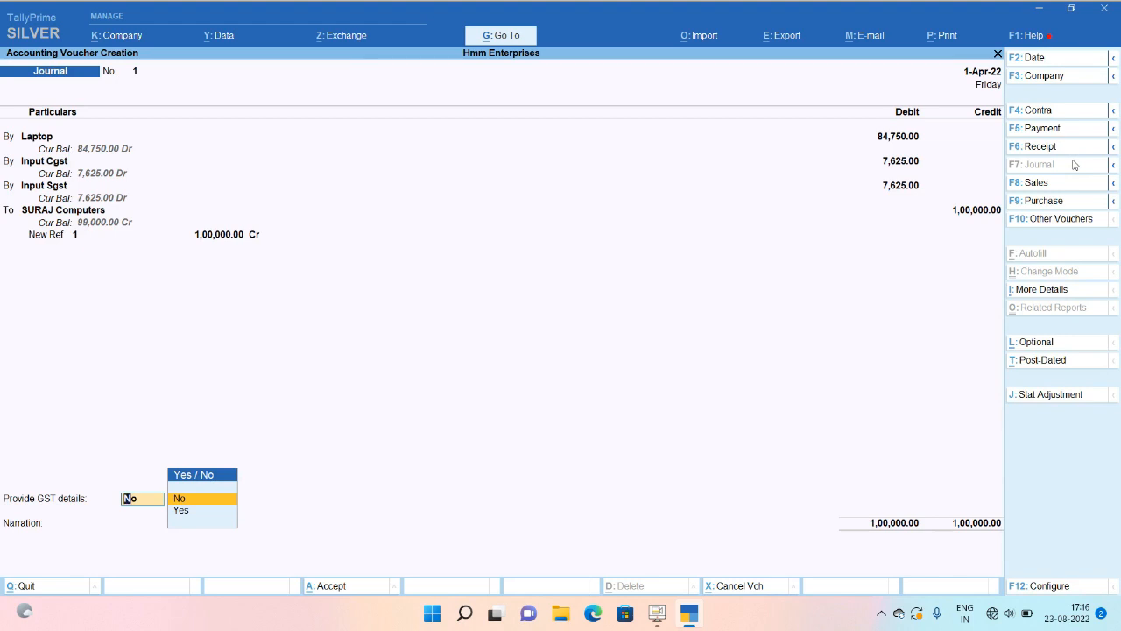
Set Provide GST details to Yes, accept the party details, and save the journal.
key("Down")
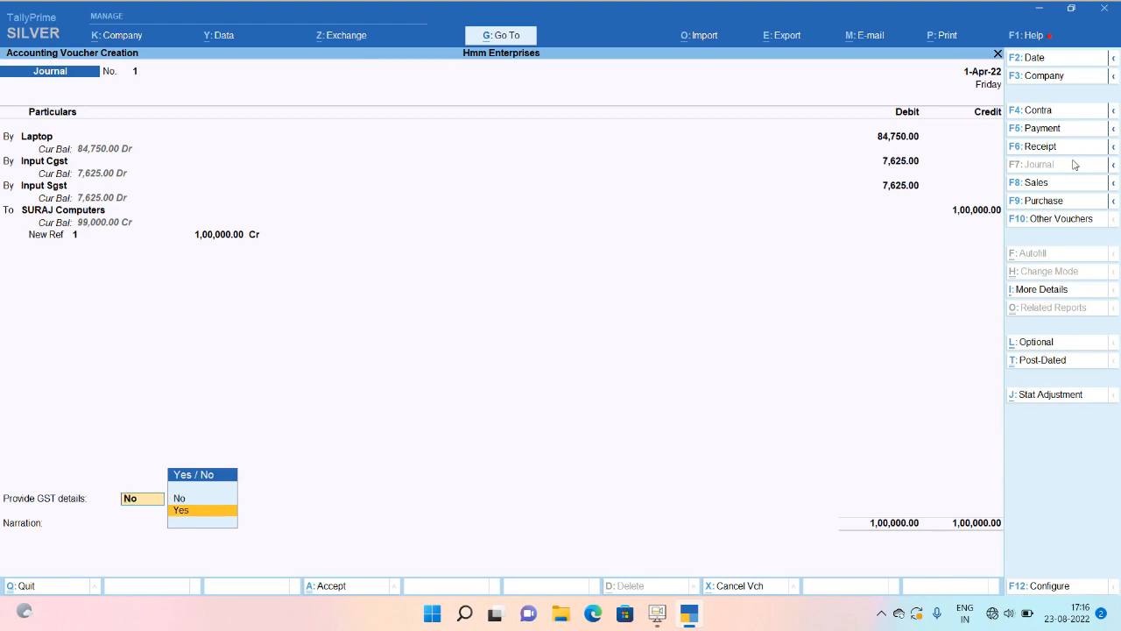
key("Return")
key("Return")
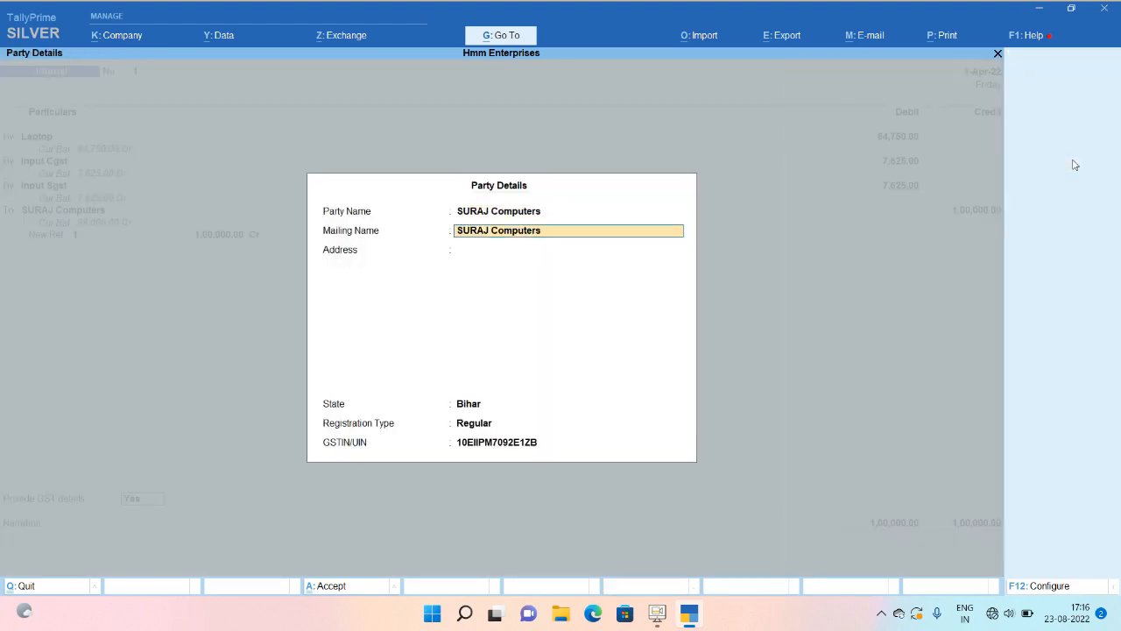
key("Return")
key("Return")
key("Return")
key("Return")
key("Return")
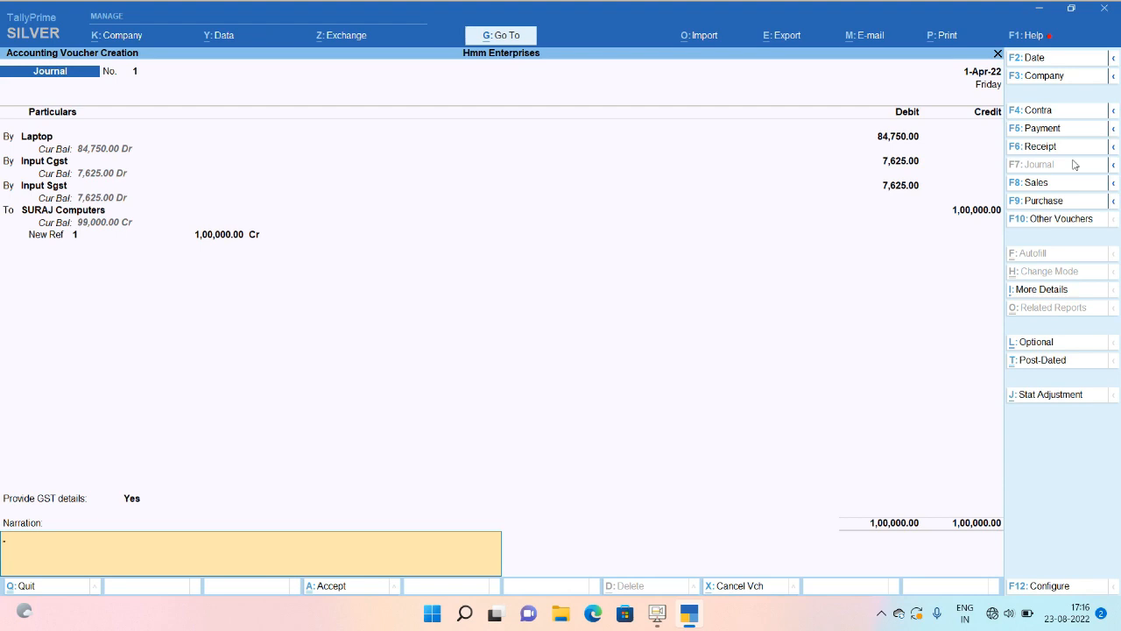
key("Return")
key("Return")
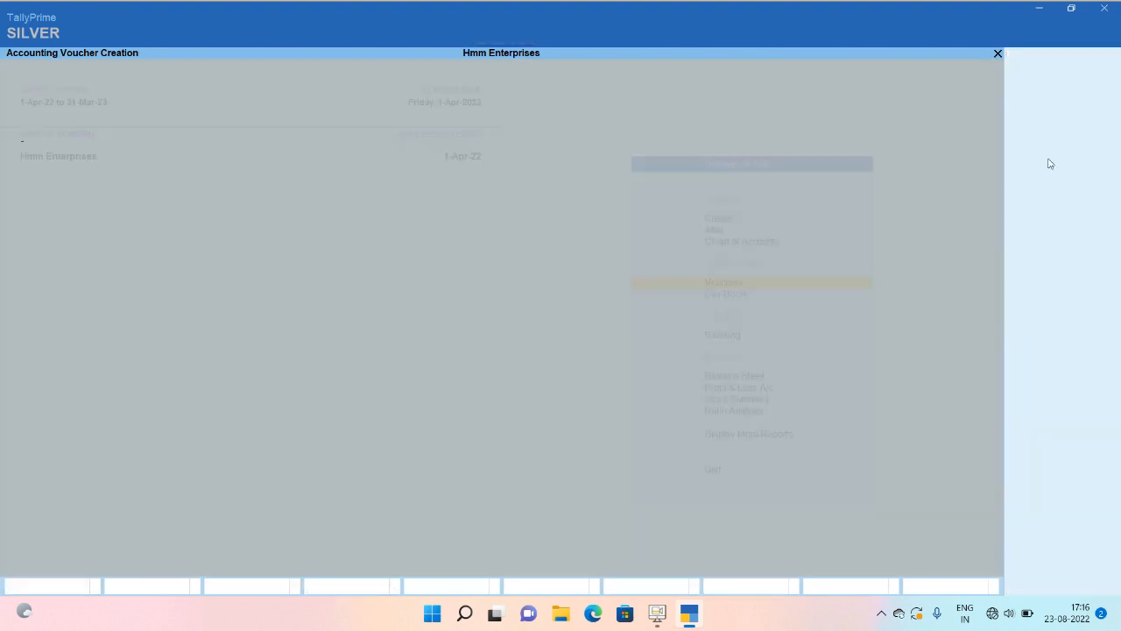
Start an Hdfc payment to SURAJ Computers, then abandon it without saving.
left_click(1061, 133)
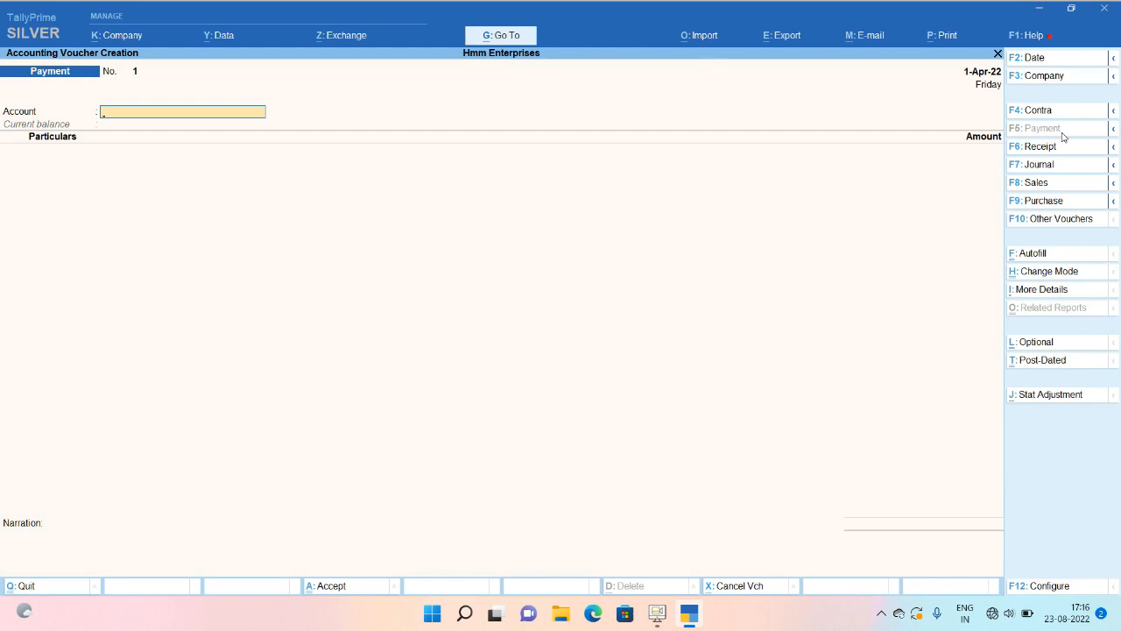
type("hd")
key("Return")
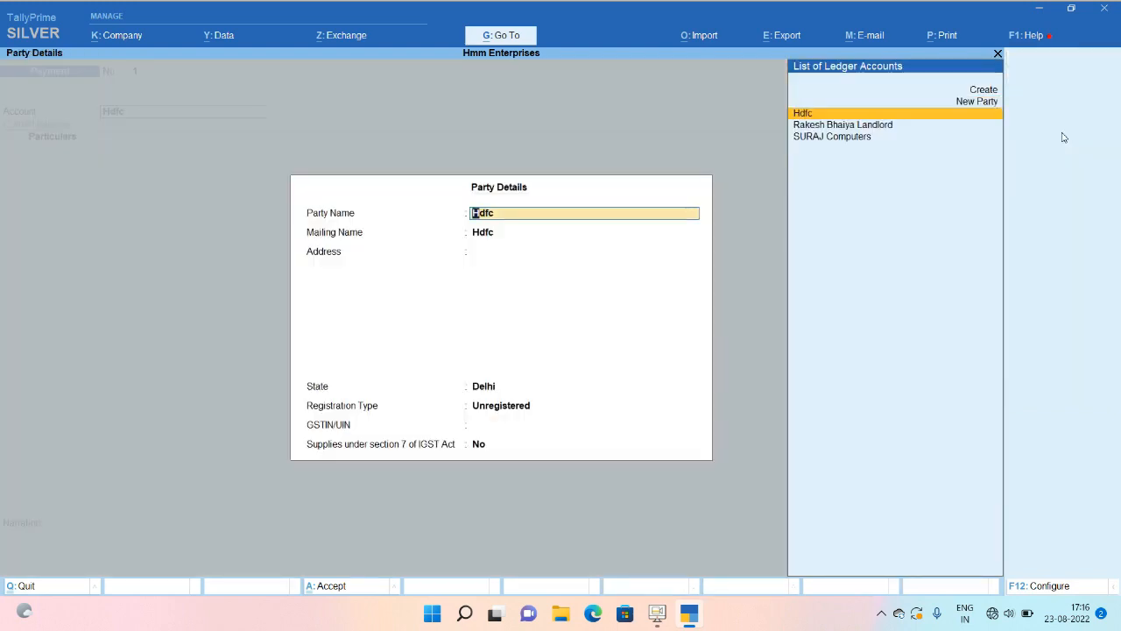
key("Return")
type("su")
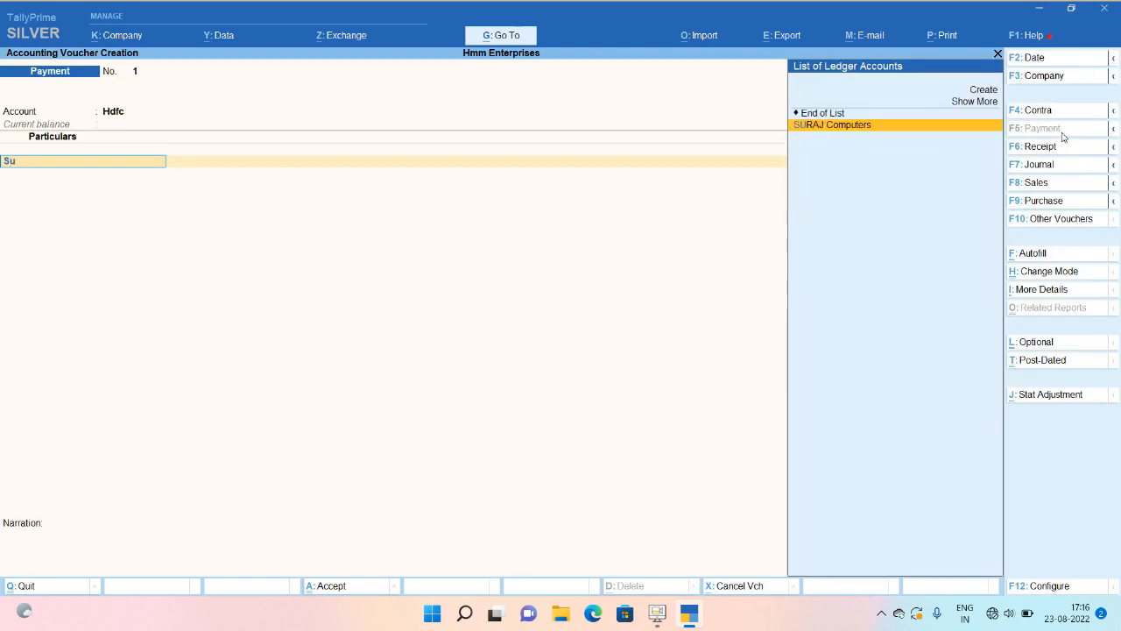
key("Return")
type("11000")
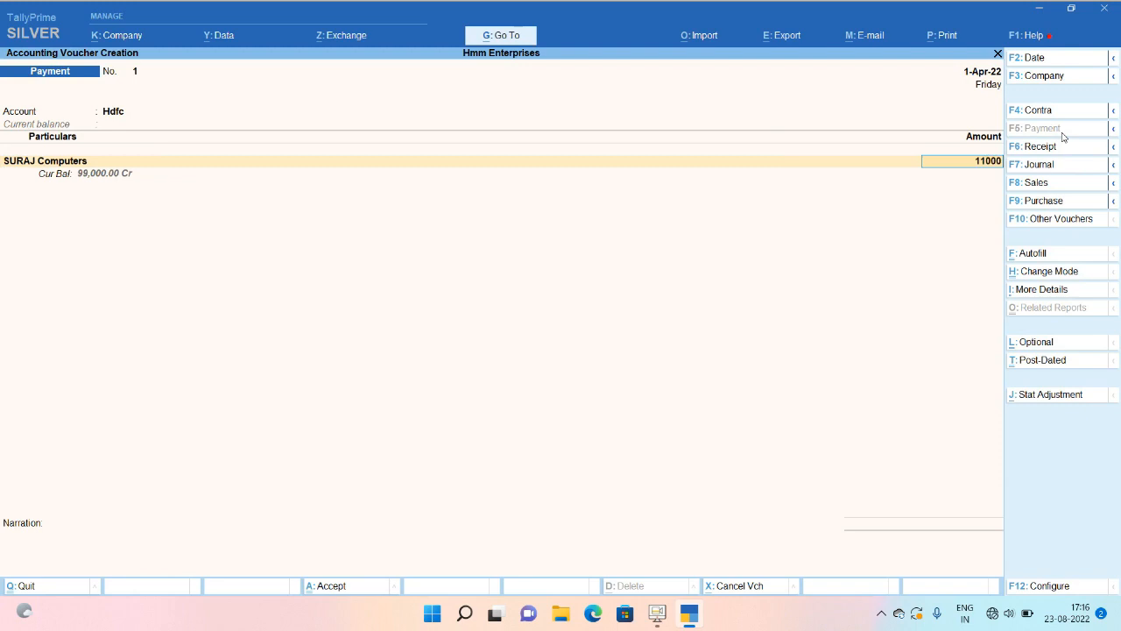
key("BackSpace")
key("BackSpace")
key("BackSpace")
type("00000")
key("Escape")
key("Escape")
key("y")
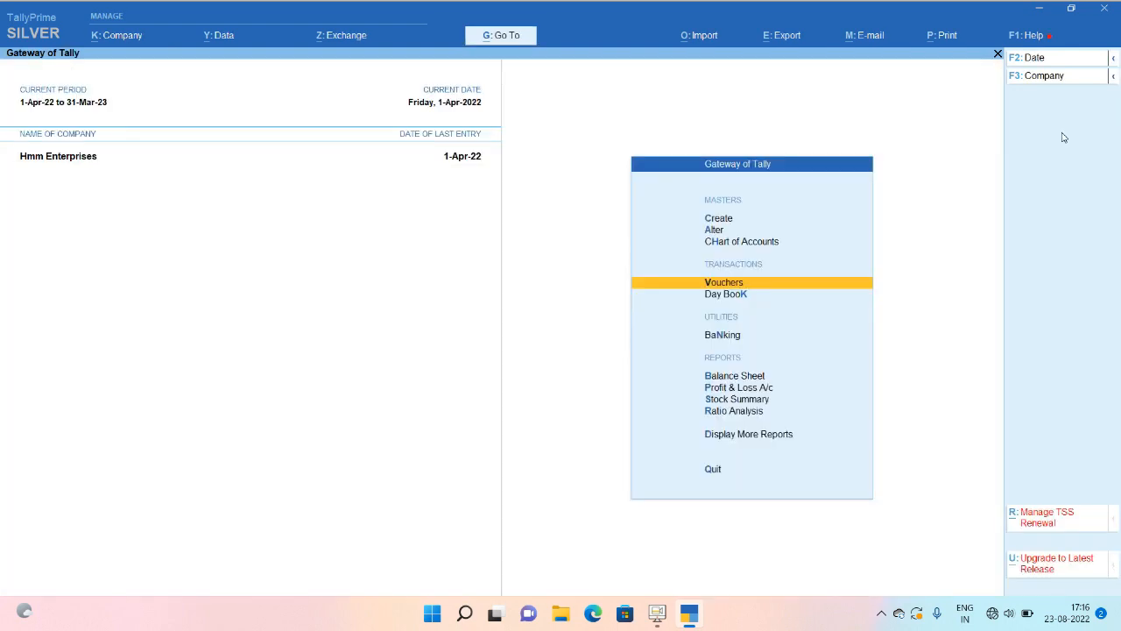
Delete the 1,000.00 SURAJ Computers voucher from the Day Book.
key("d")
key("Down")
key("Return")
key("Down")
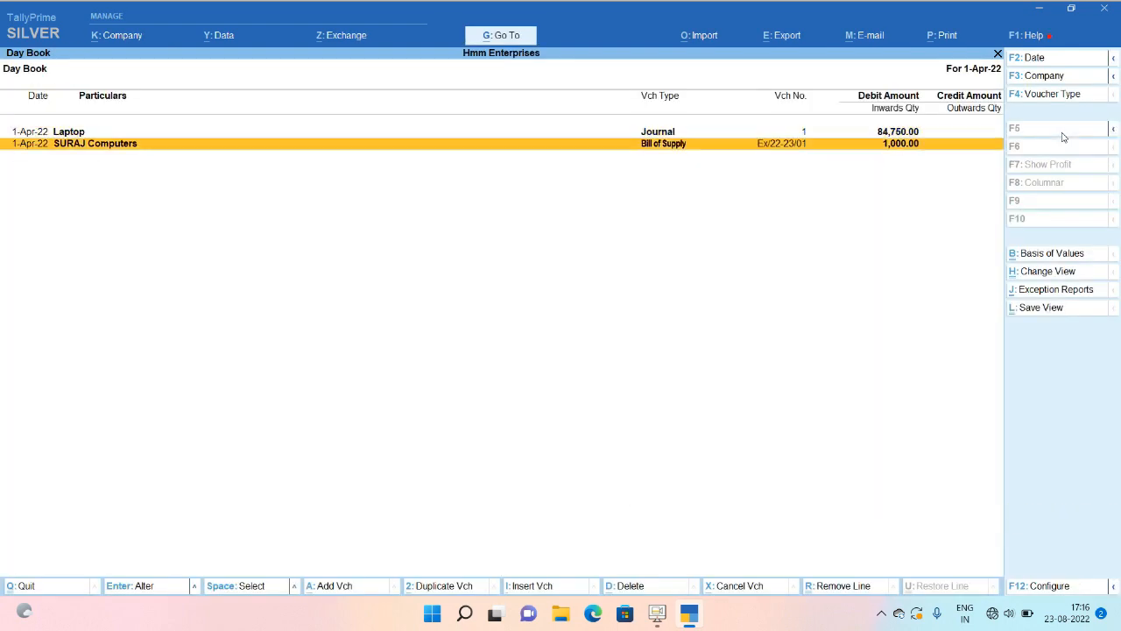
key("Return")
key("alt+d")
key("y")
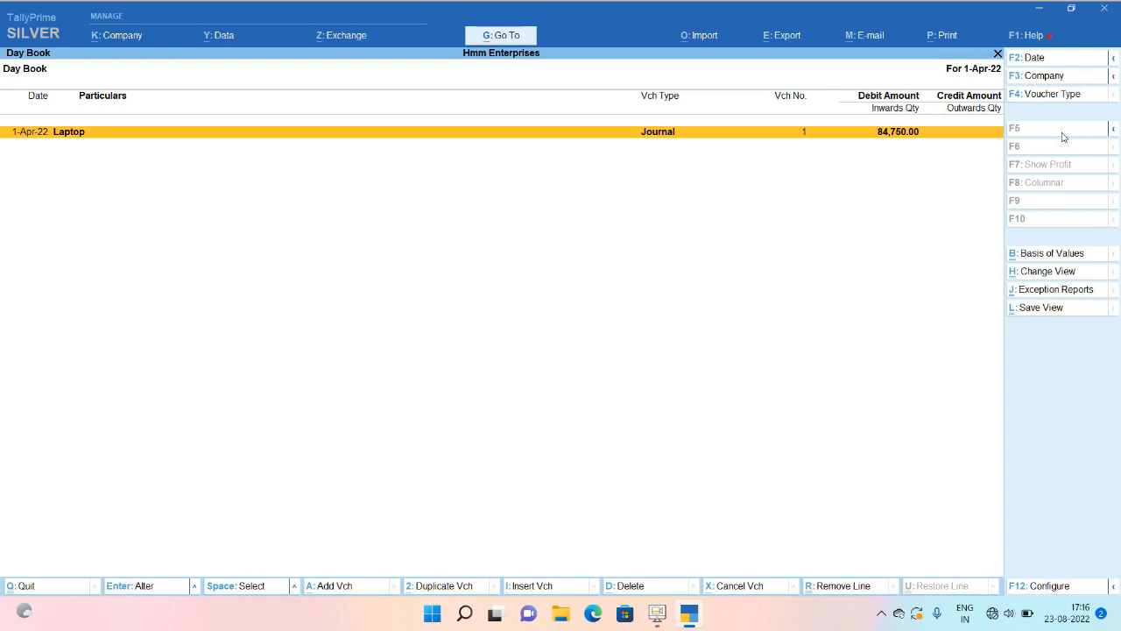
key("Escape")
key("Escape")
key("Escape")
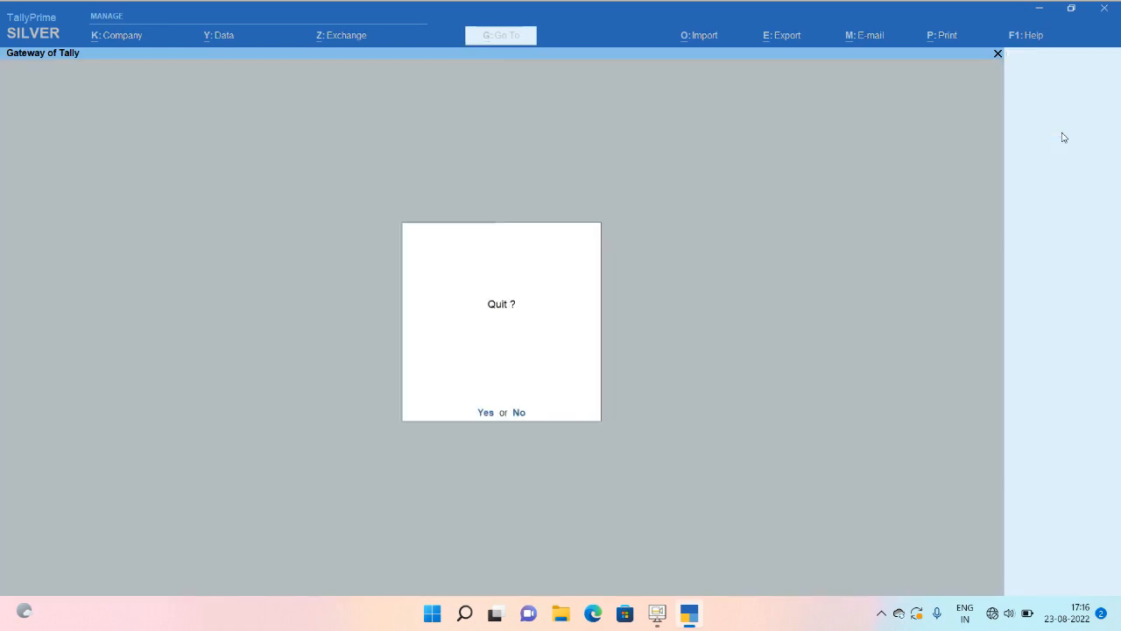
Draft an Hdfc payment of 1,00,000 to SURAJ Computers against Ref 1, then discard it.
key("n")
key("v")
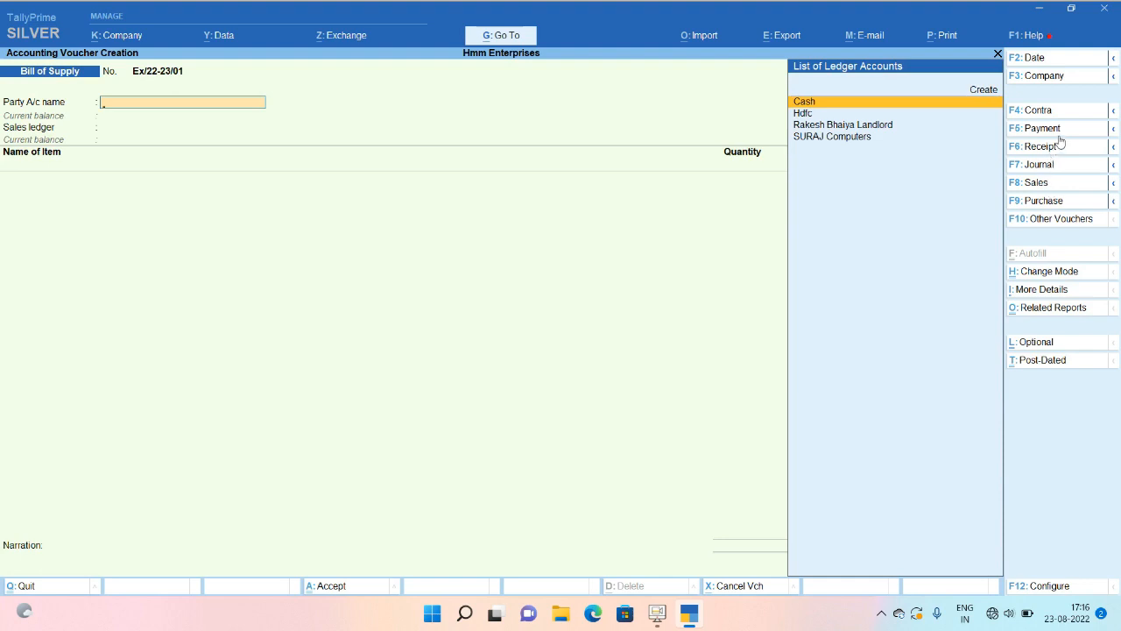
left_click(1058, 133)
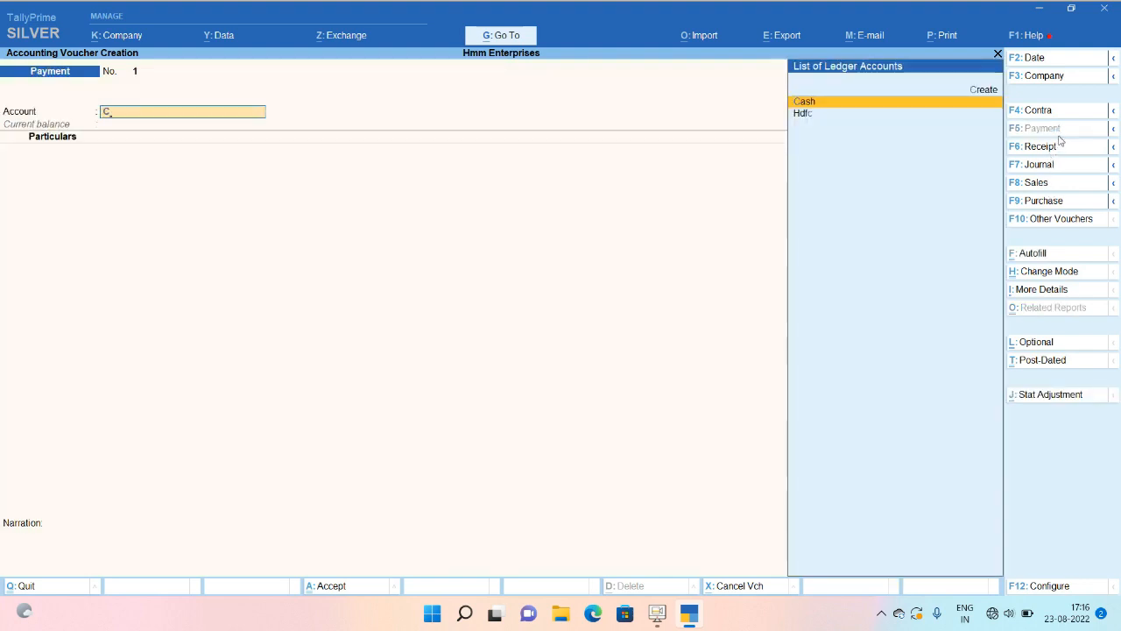
type("Hd")
key("Return")
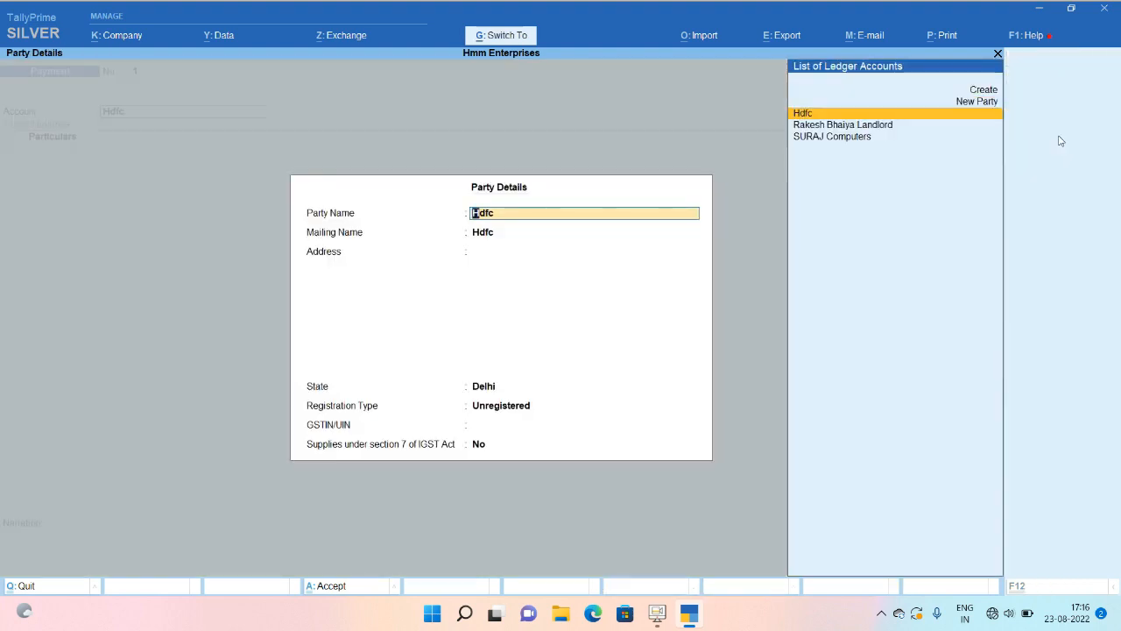
key("ctrl+a")
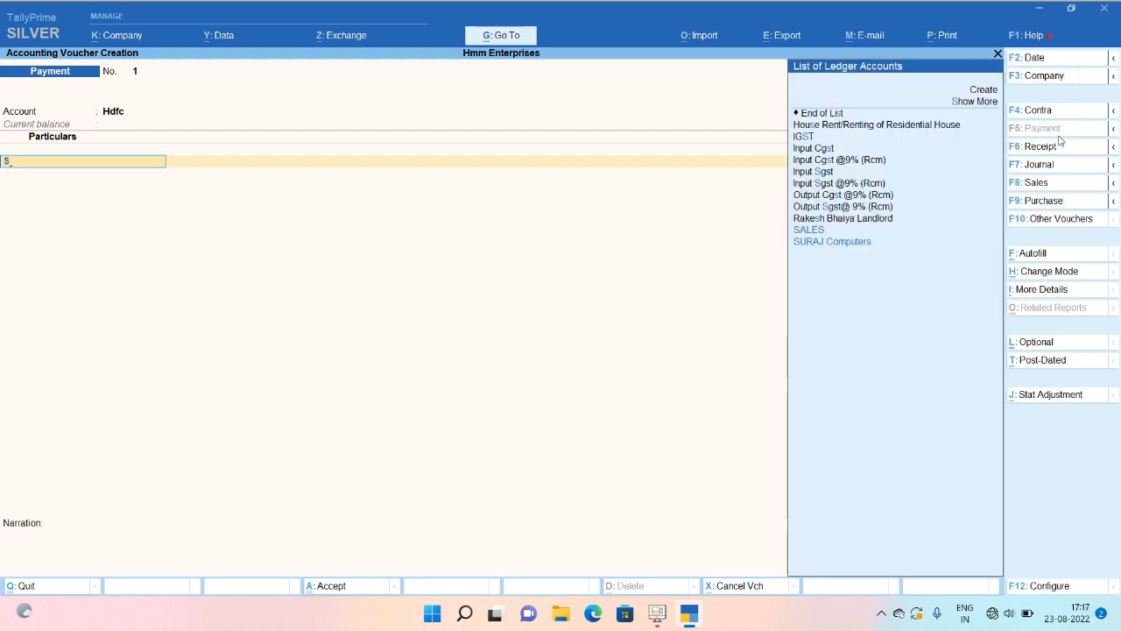
type("sura")
key("Return")
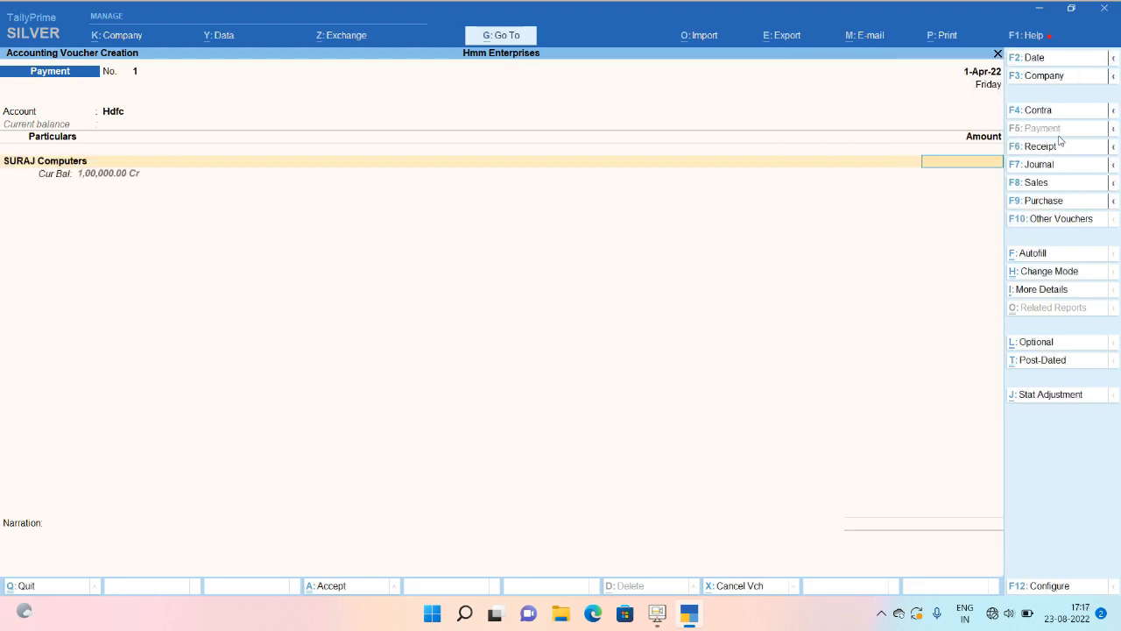
type("100000")
key("Return")
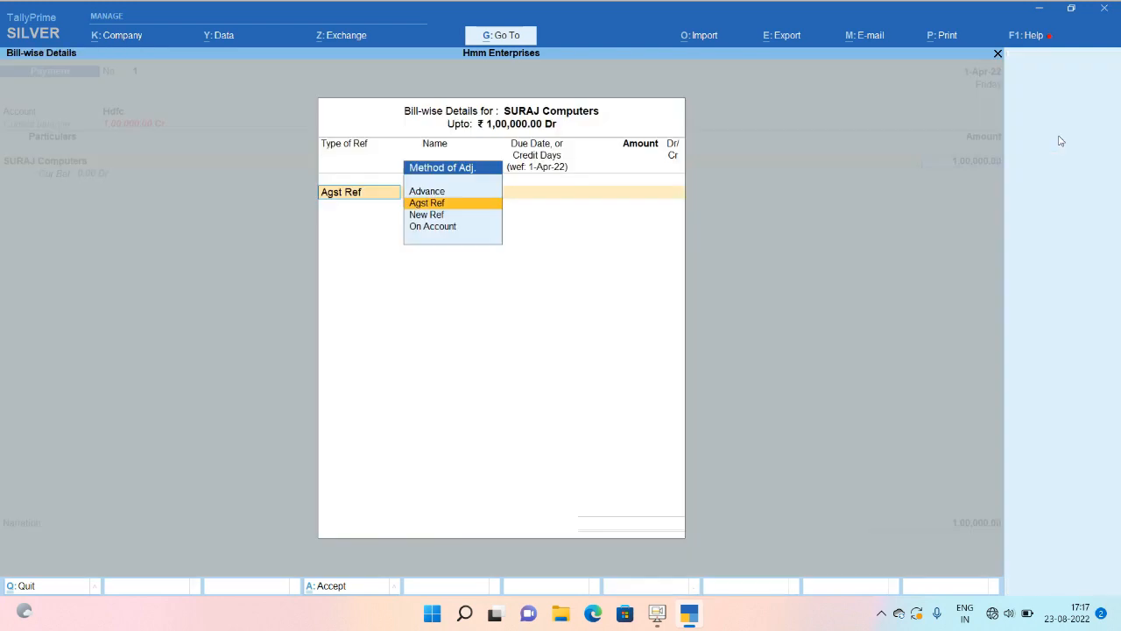
key("Return")
key("Return")
key("Return")
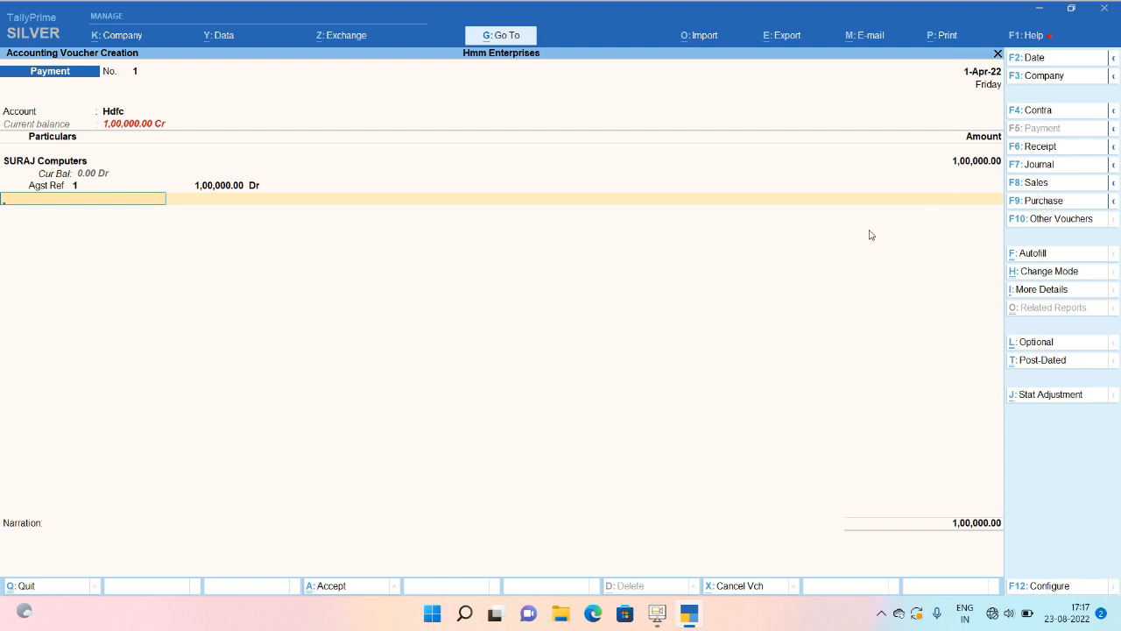
key("Escape")
Delete the Laptop journal voucher from the Day Book.
key("d")
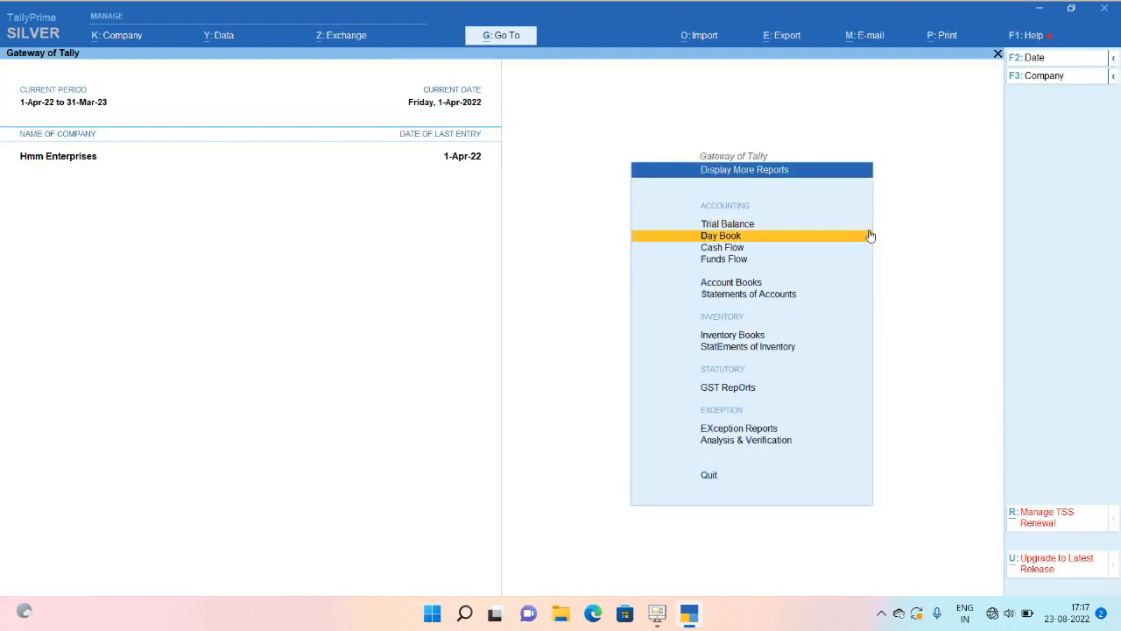
key("k")
key("Return")
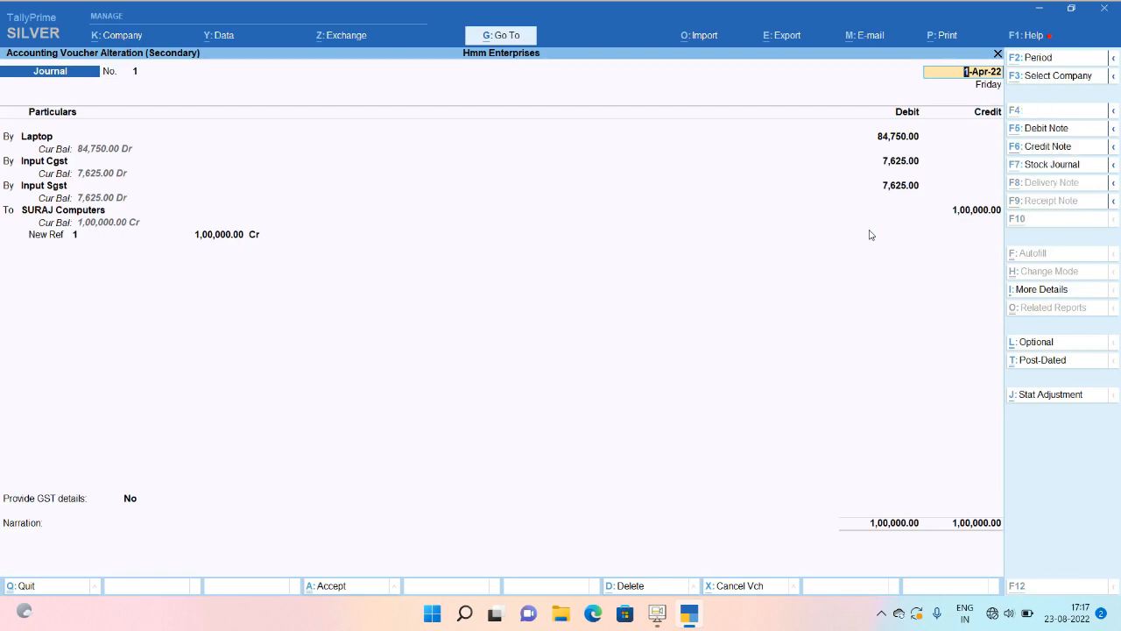
key("alt+d")
key("y")
key("Escape")
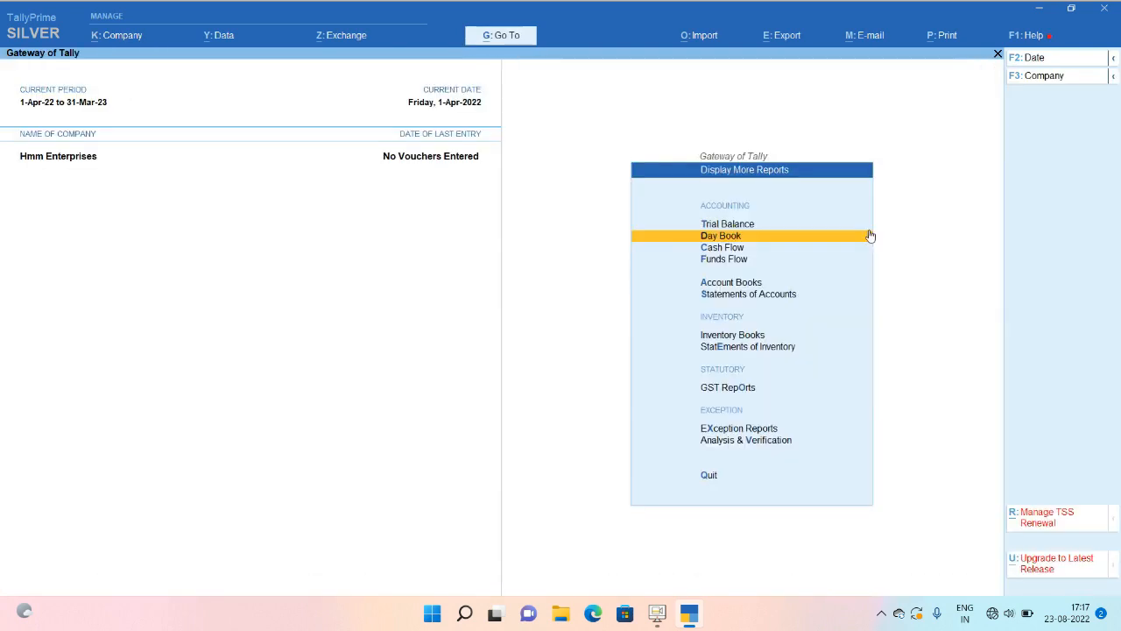
key("Escape")
Start a Purchase voucher and switch it to Accounting Invoice mode.
key("v")
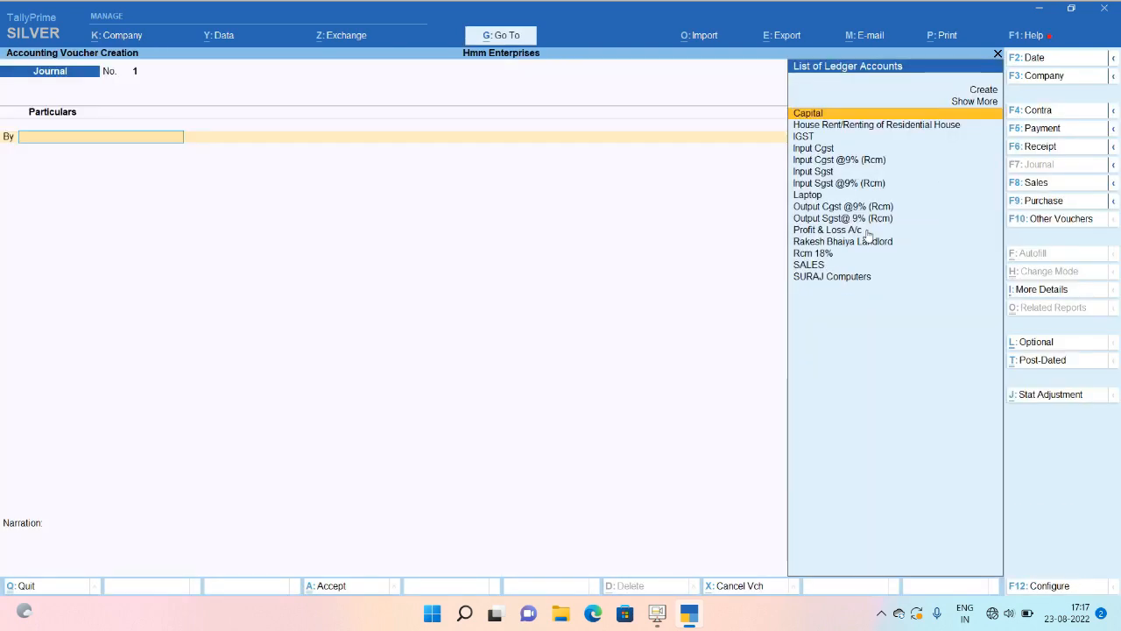
left_click(1043, 201)
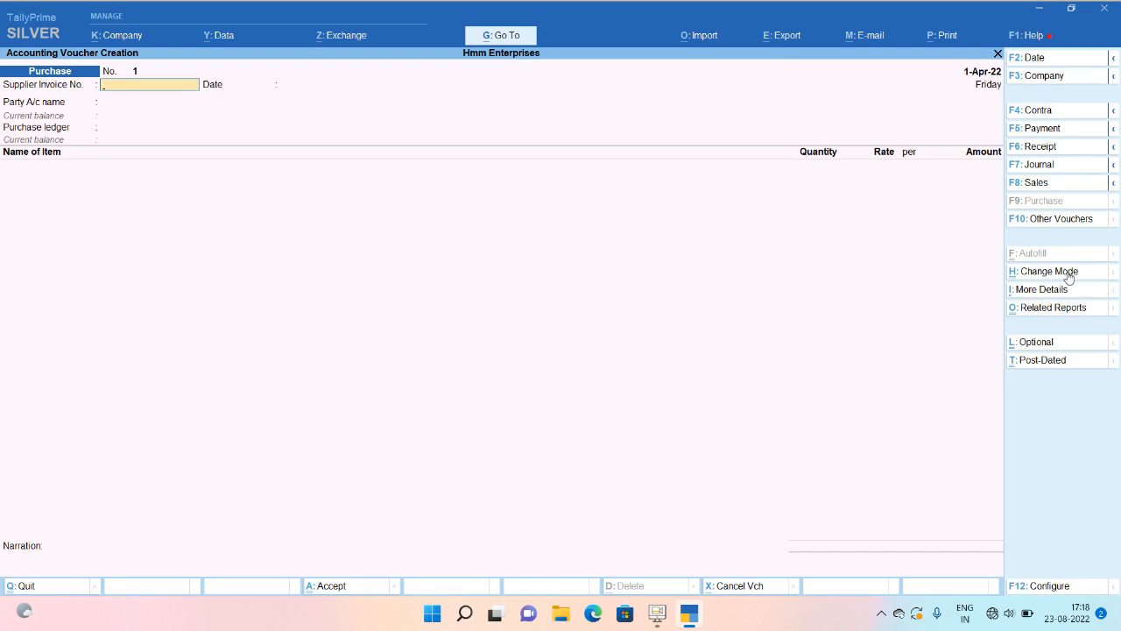
key("Down")
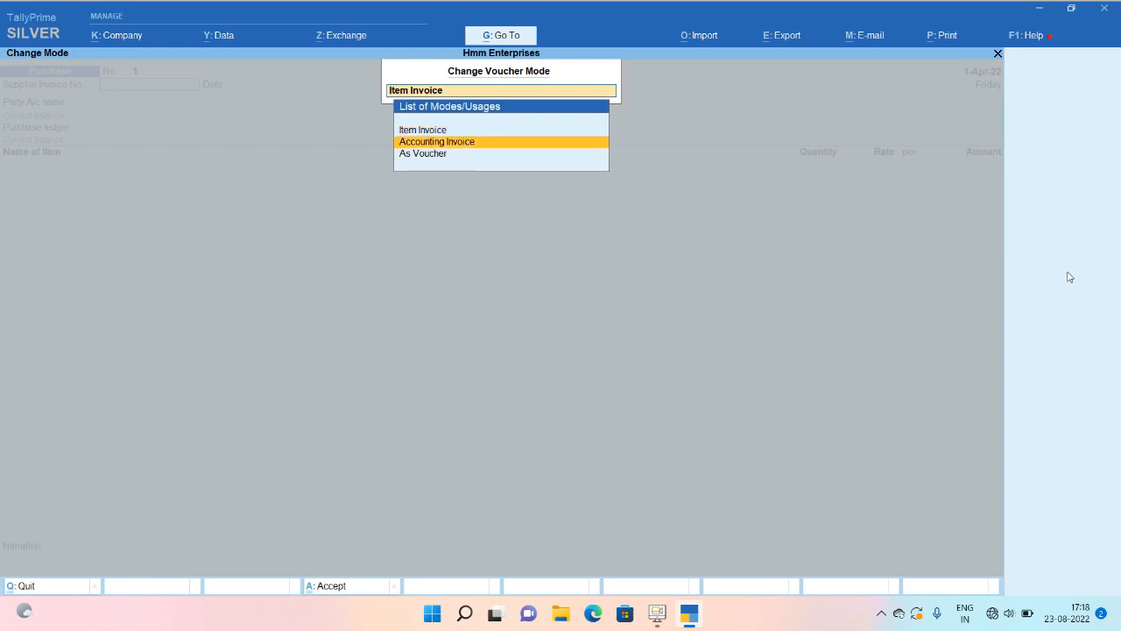
key("BackSpace")
key("Return")
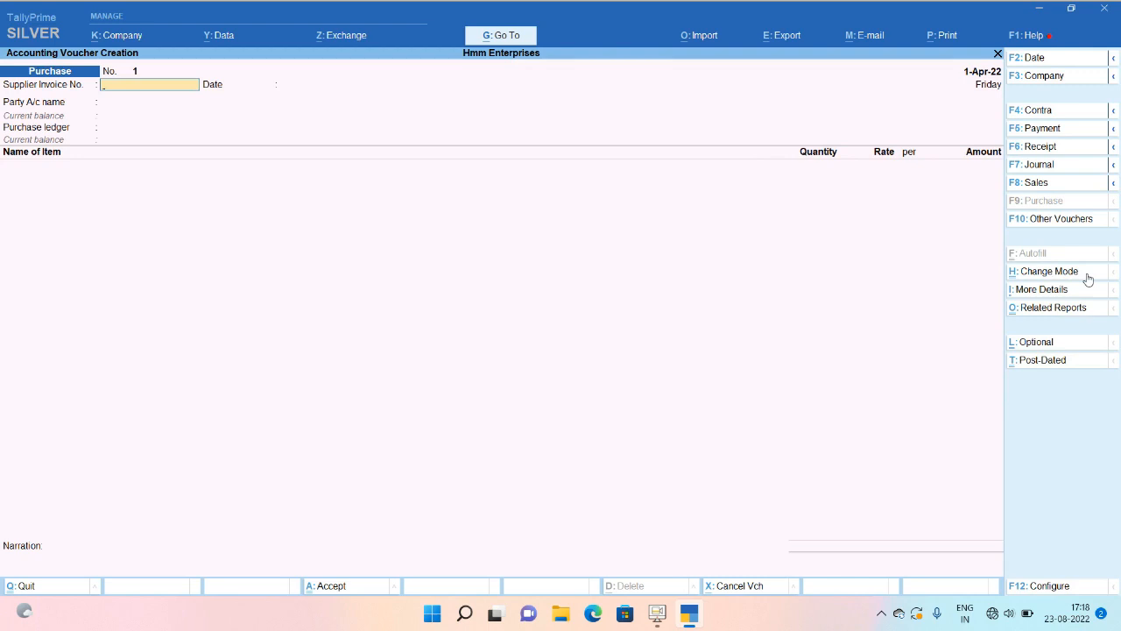
left_click(1086, 276)
key("Down")
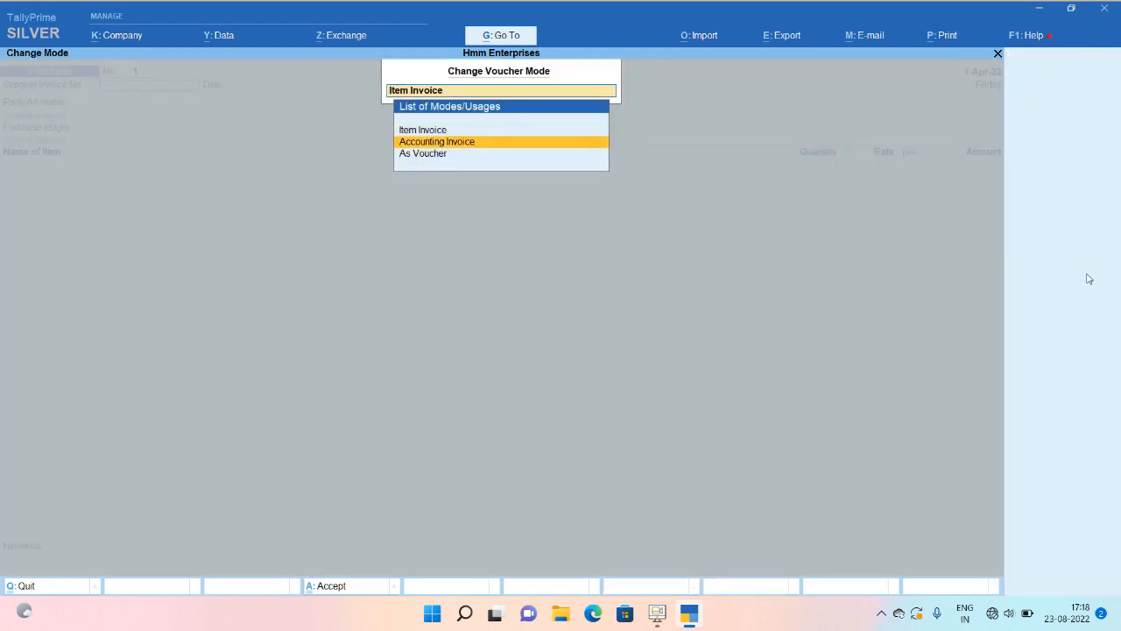
key("Return")
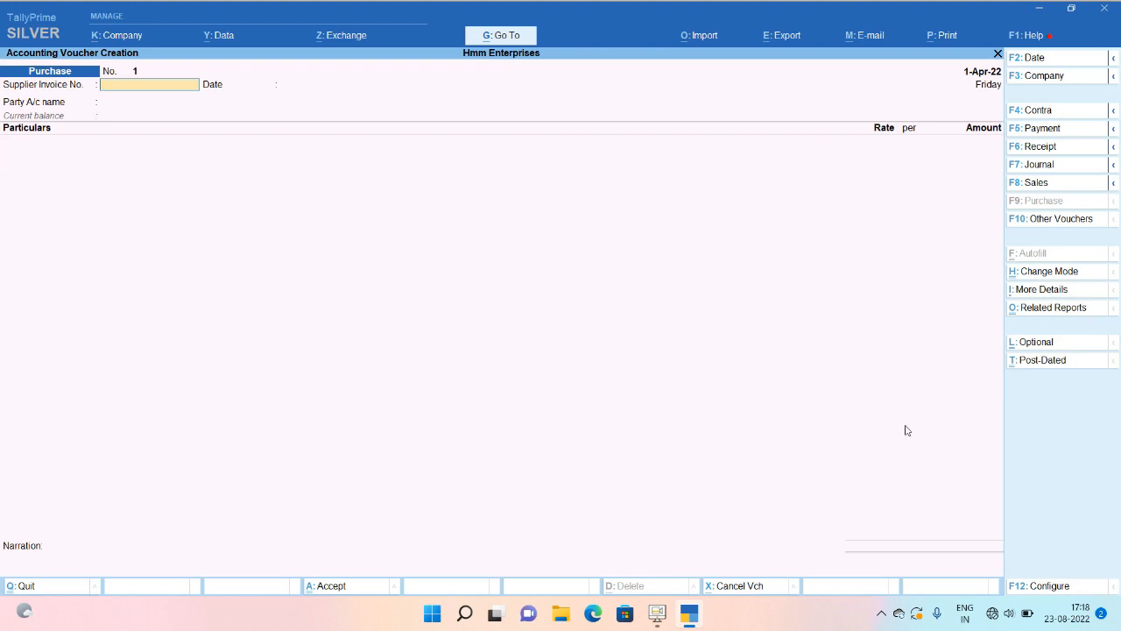
Review the F12 voucher configuration, then enter supplier invoice number 1 dated 1-Apr-22.
left_click(1056, 591)
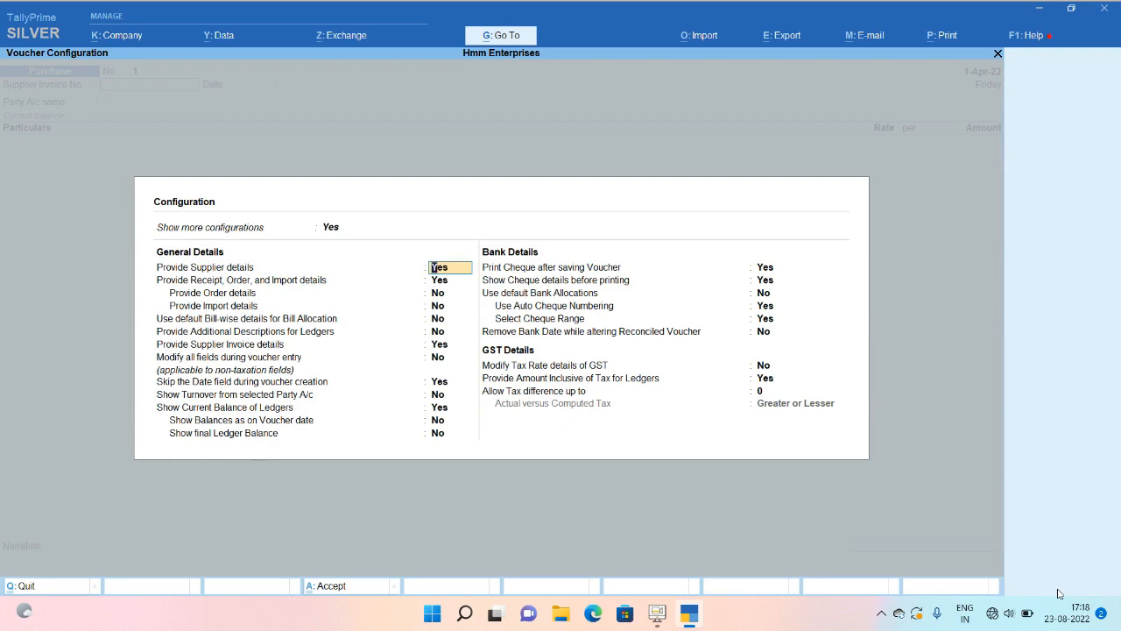
key("Return")
key("Return")
key("Return")
key("Return")
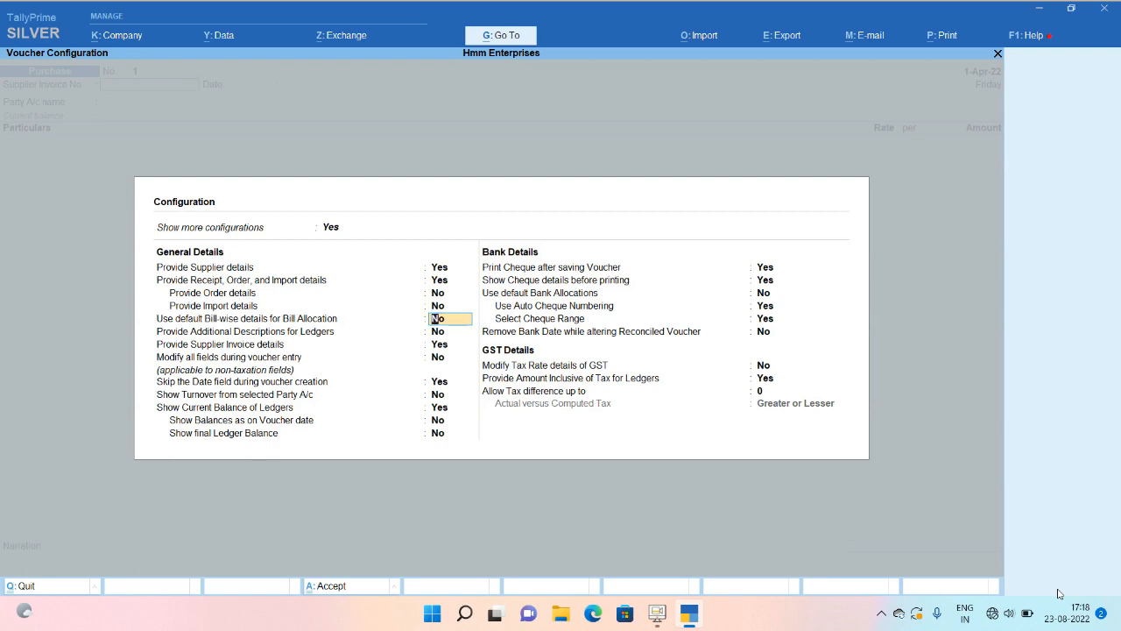
key("ctrl+a")
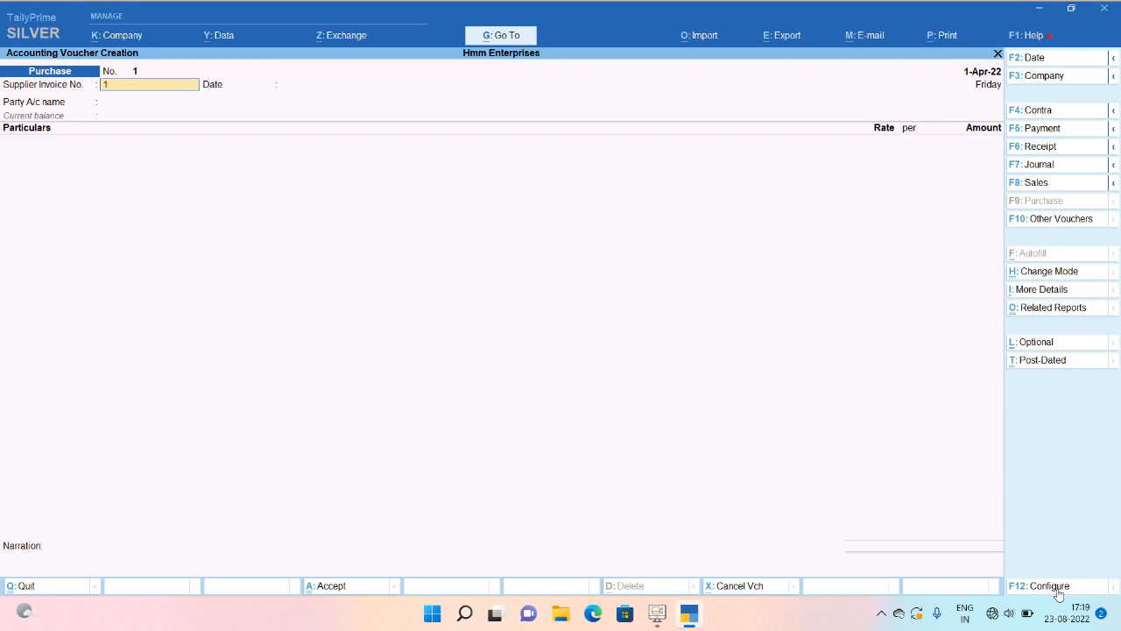
key("Return")
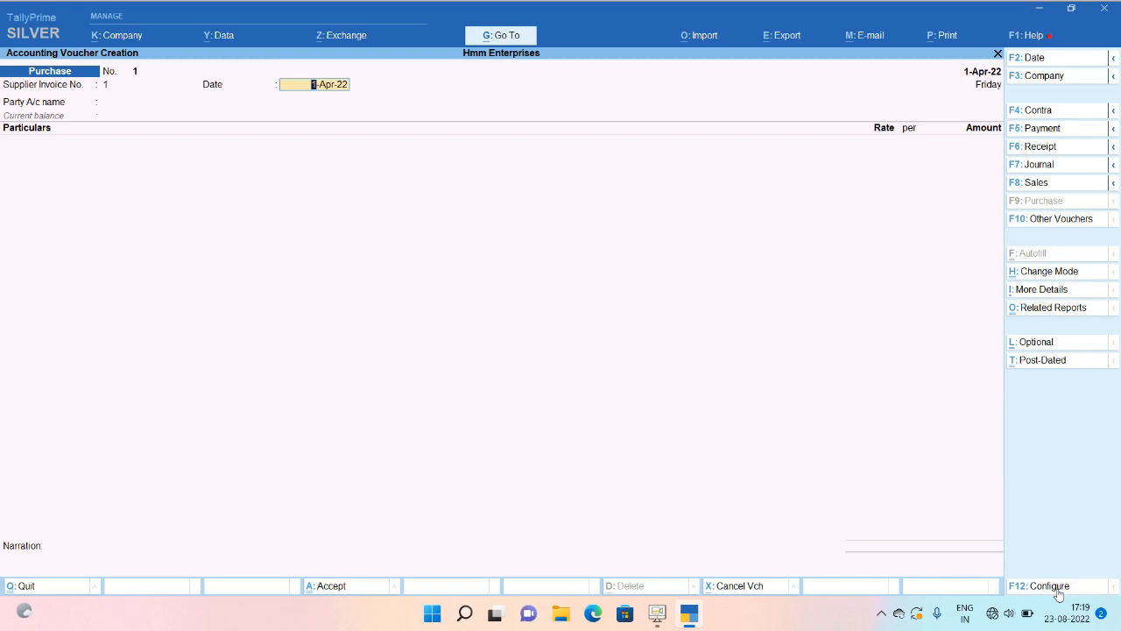
key("Return")
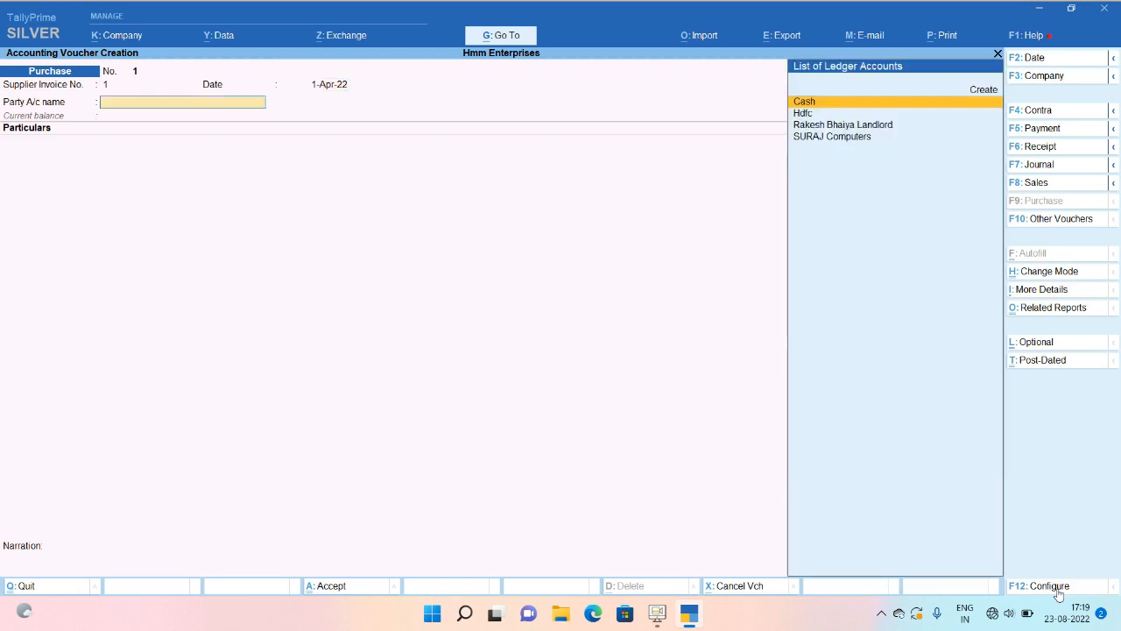
Choose SURAJ Computers as the party and enter the Laptop purchase at 84,750.
key("Down")
key("Down")
key("Down")
key("Return")
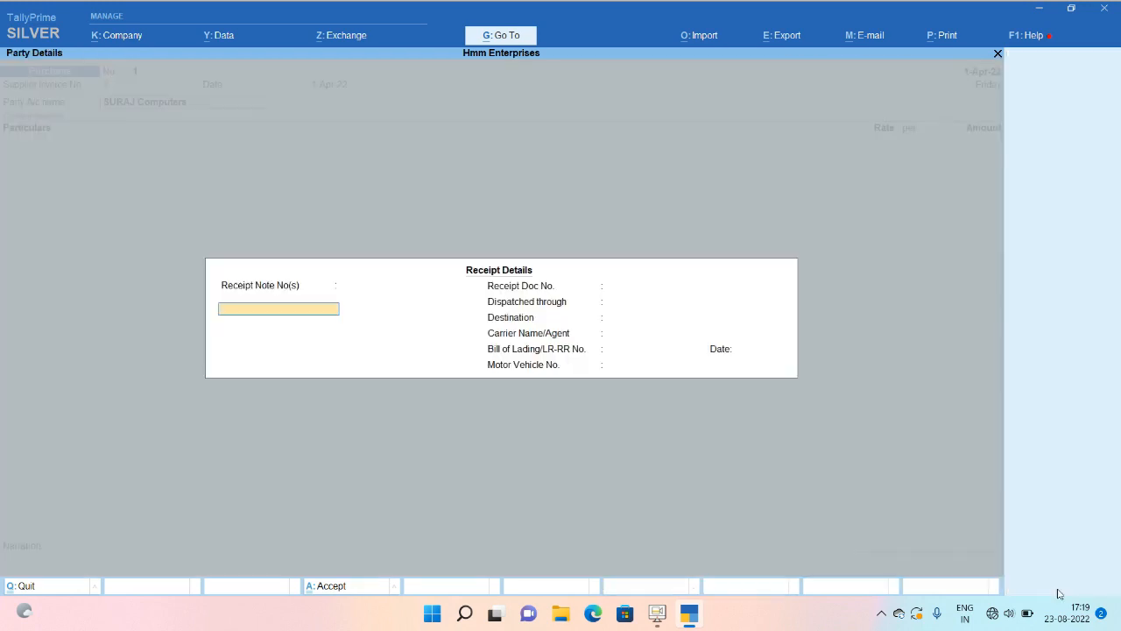
key("ctrl+a")
key("ctrl+a")
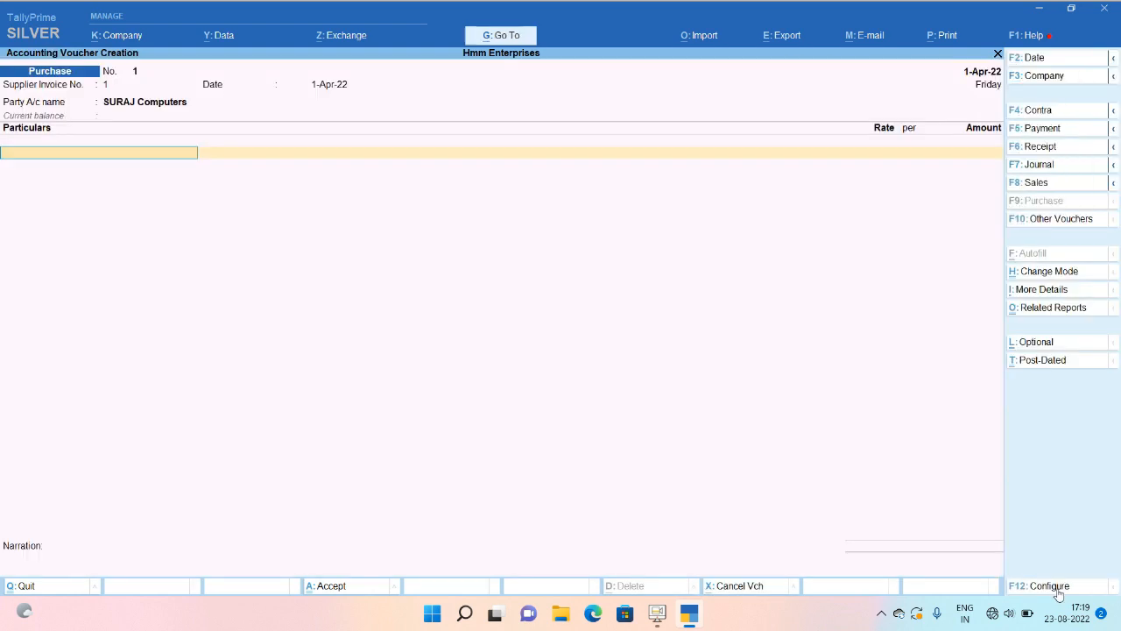
type("La")
key("Return")
key("Return")
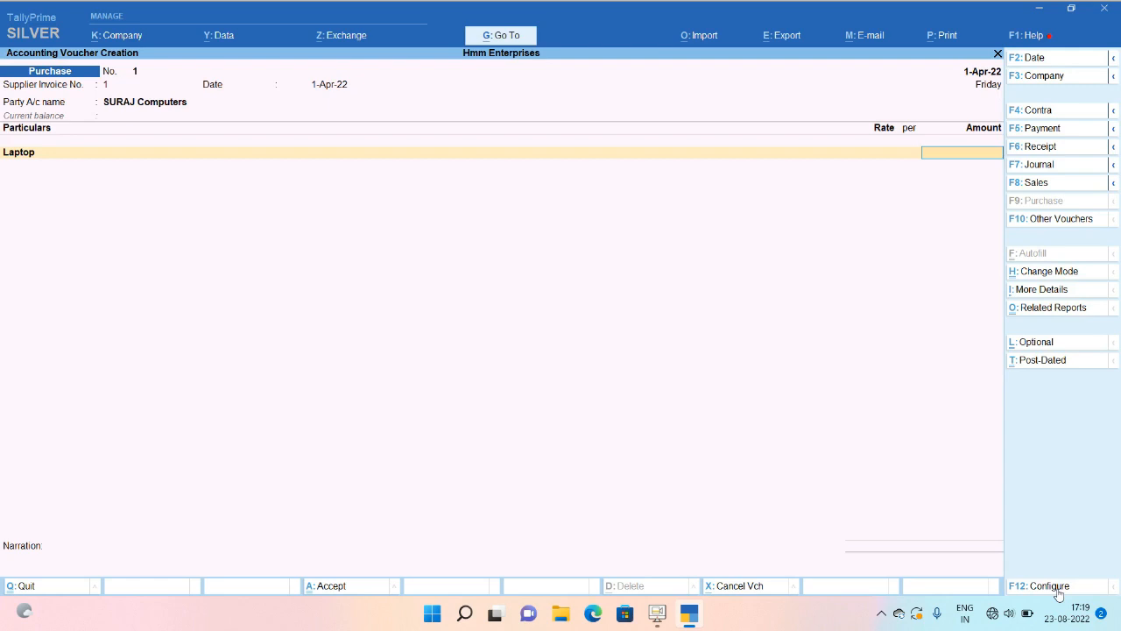
key("ctrl+n")
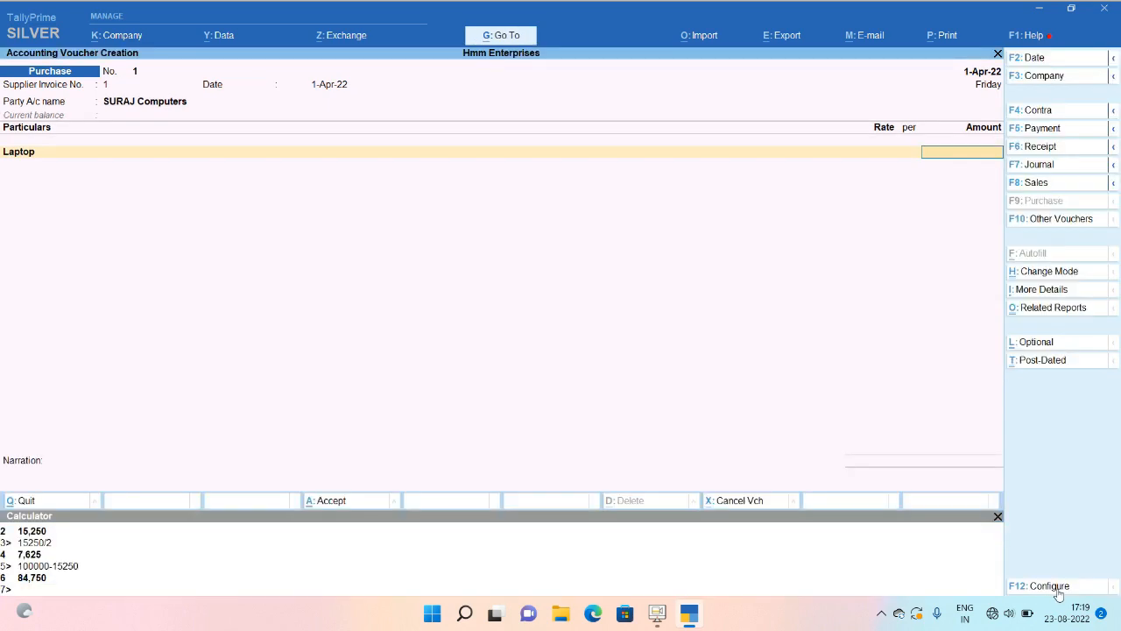
type("84750")
key("Return")
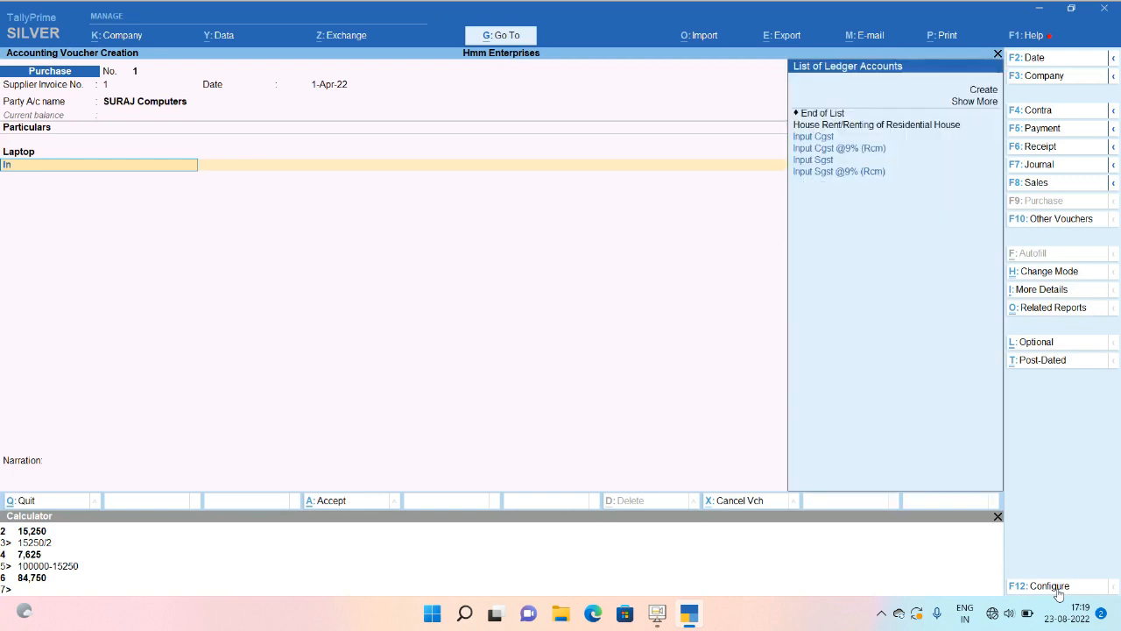
Add the Input Cgst and Input Sgst ledgers, setting Input Sgst to 7,625.
type("inp")
key("Return")
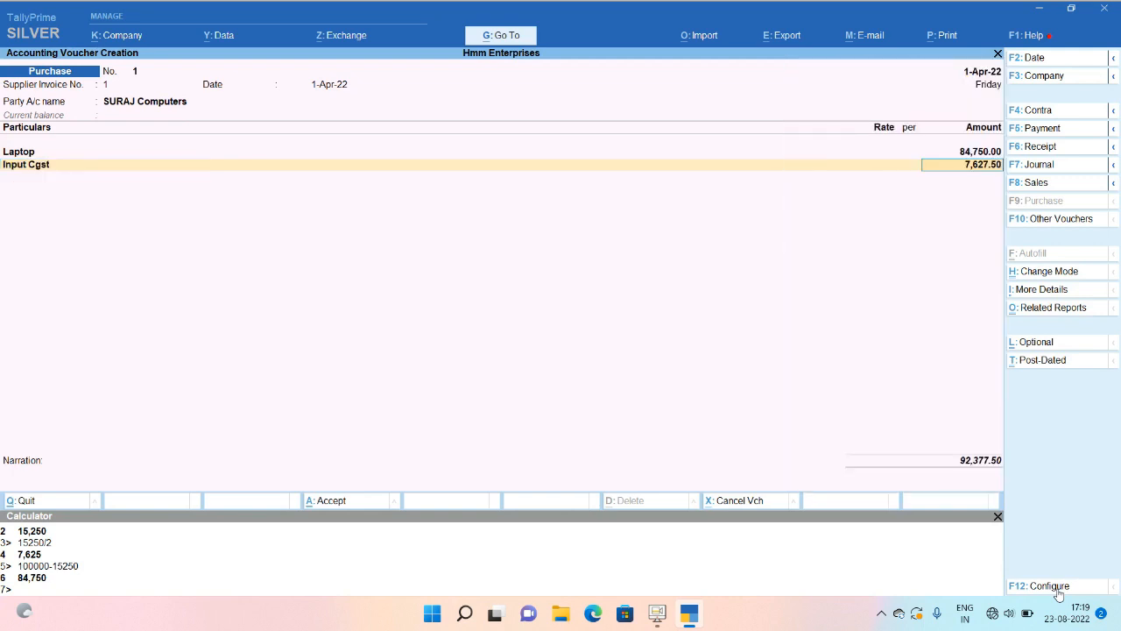
key("Return")
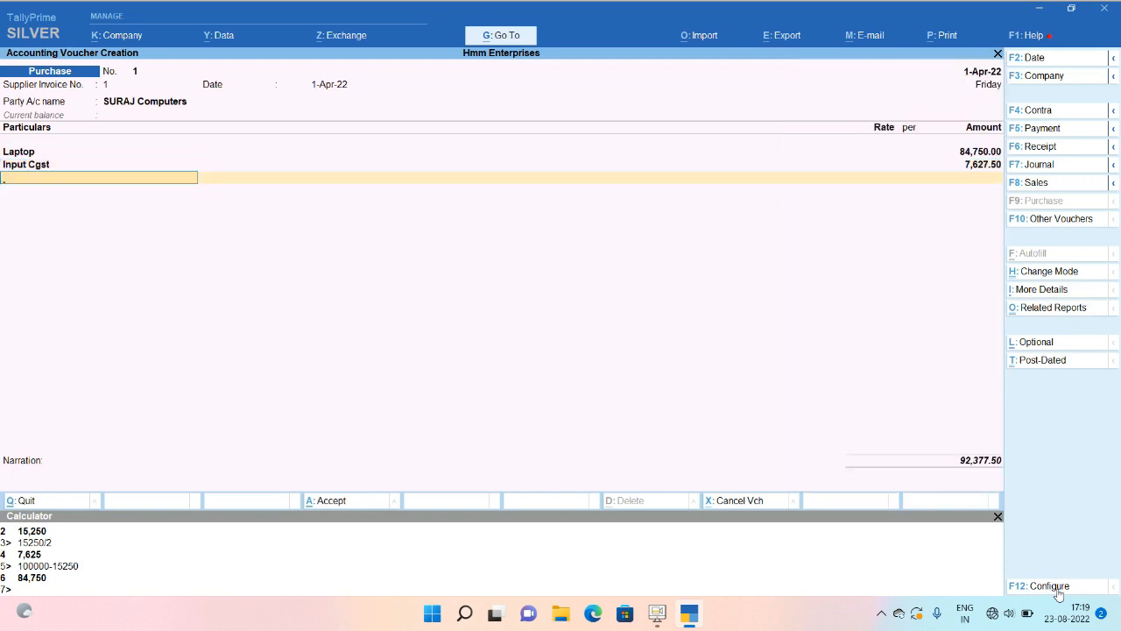
type("Inpu")
key("Down")
key("Down")
key("Down")
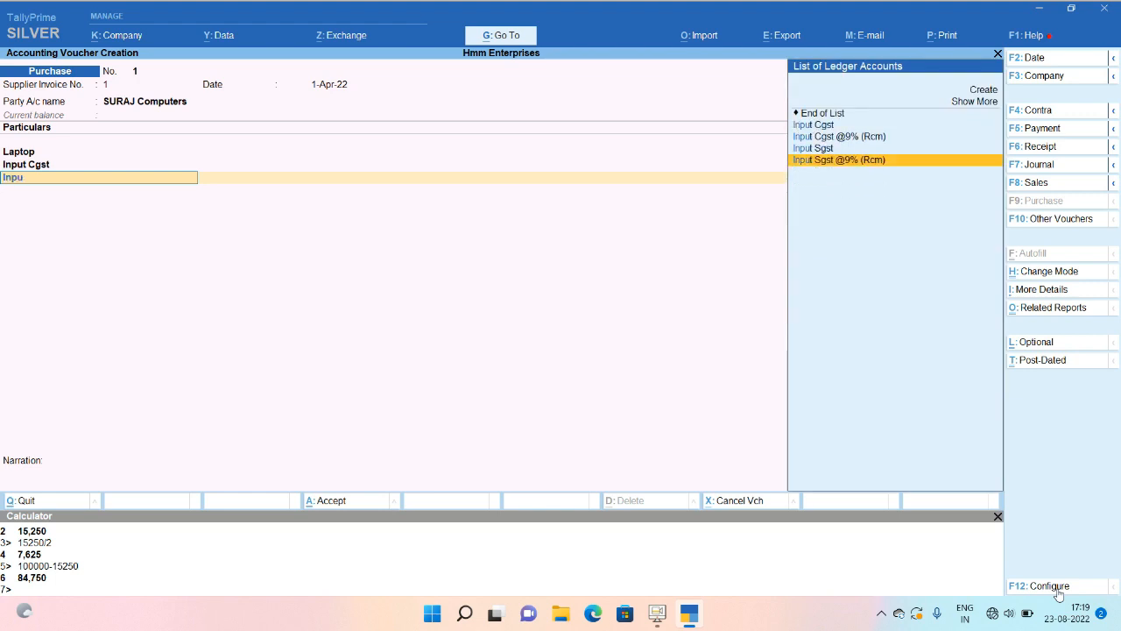
key("Up")
key("Return")
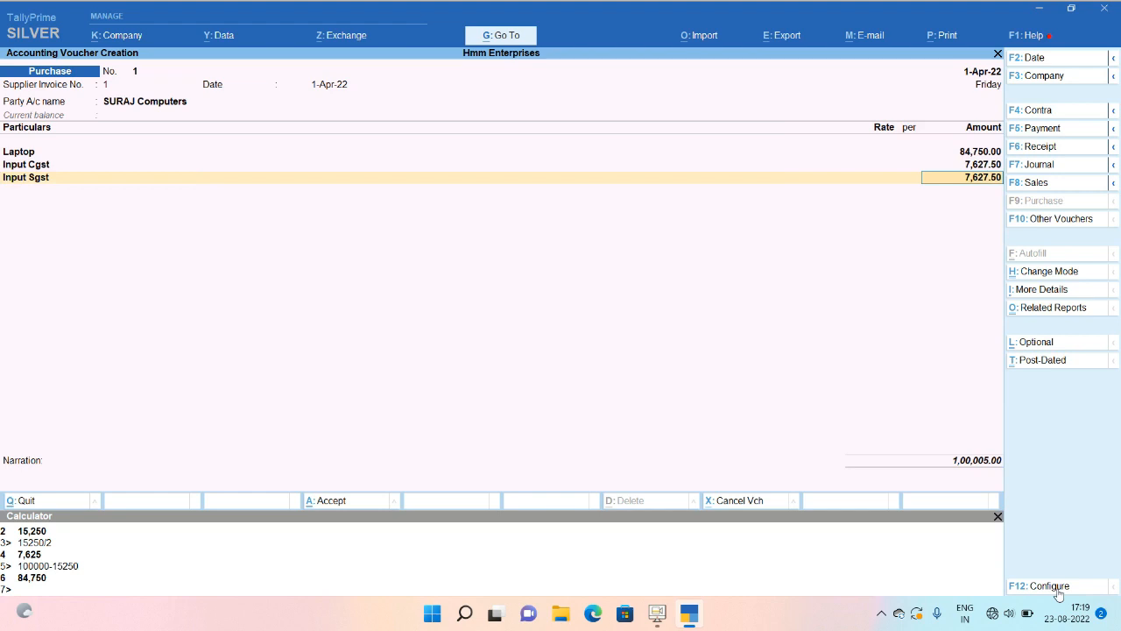
key("BackSpace")
key("BackSpace")
key("BackSpace")
key("BackSpace")
type("5")
key("Return")
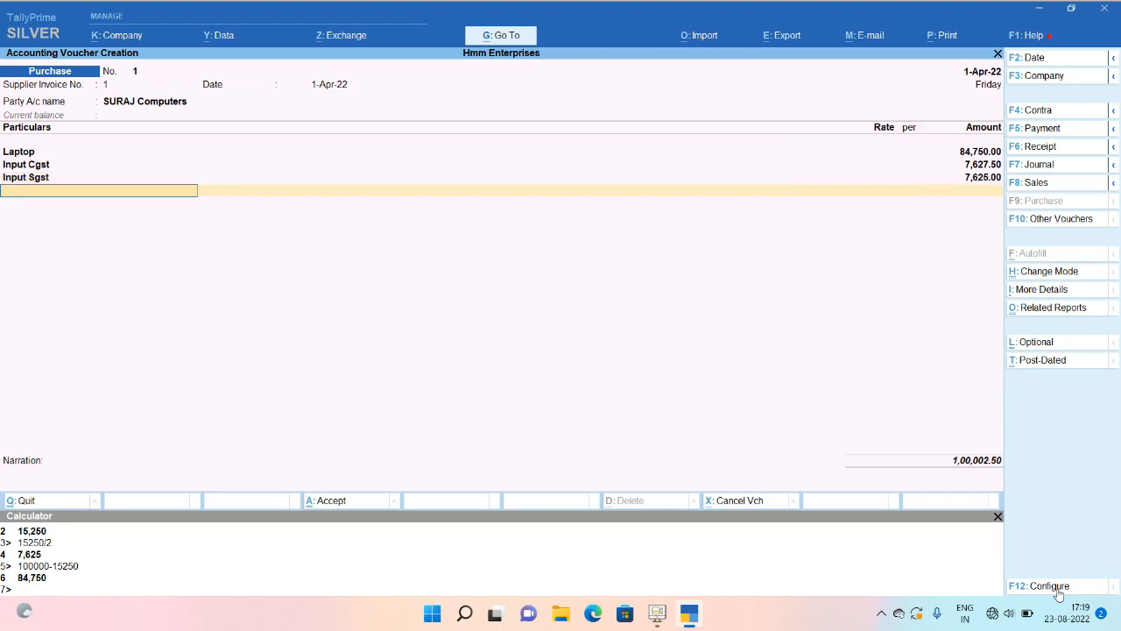
Correct Input Cgst to 7,625 and save the 1,00,000 voucher with New Ref 1.
key("BackSpace")
key("BackSpace")
key("BackSpace")
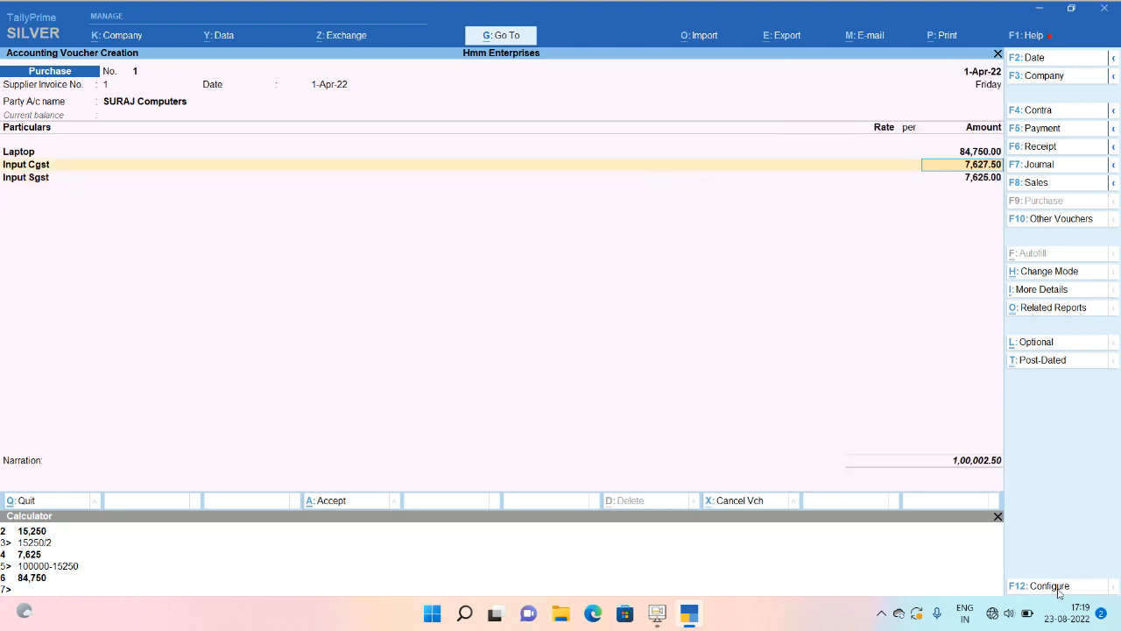
key("BackSpace")
key("BackSpace")
key("BackSpace")
key("BackSpace")
type("5")
key("Return")
key("Return")
key("Return")
key("Return")
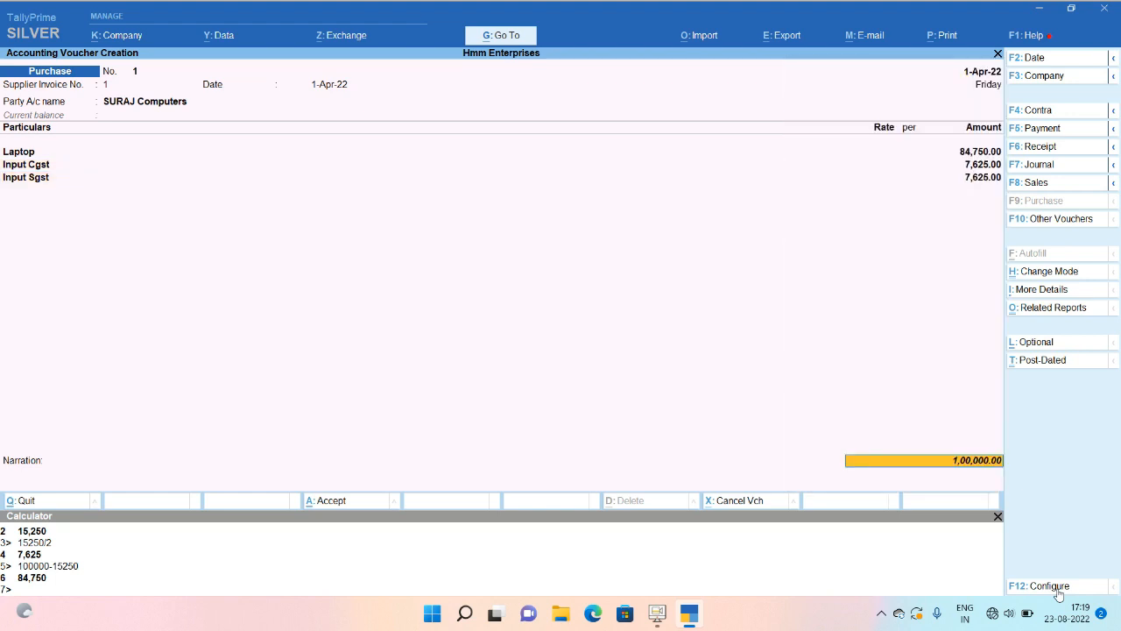
key("Return")
key("Return")
key("Return")
key("Return")
key("Return")
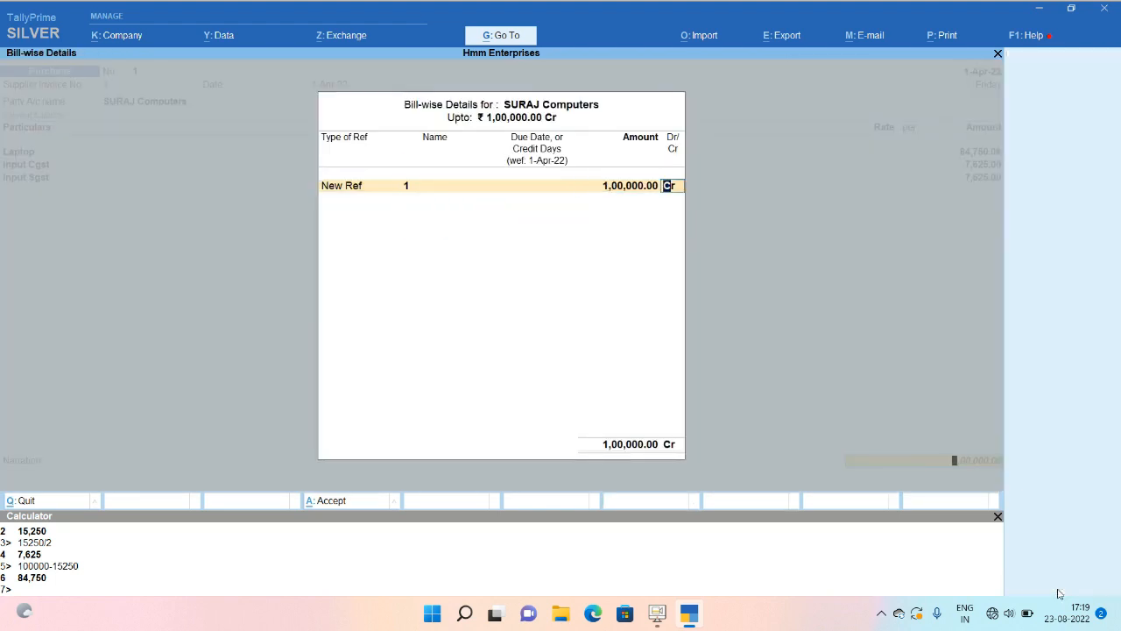
key("Return")
key("Return")
key("Return")
key("Return")
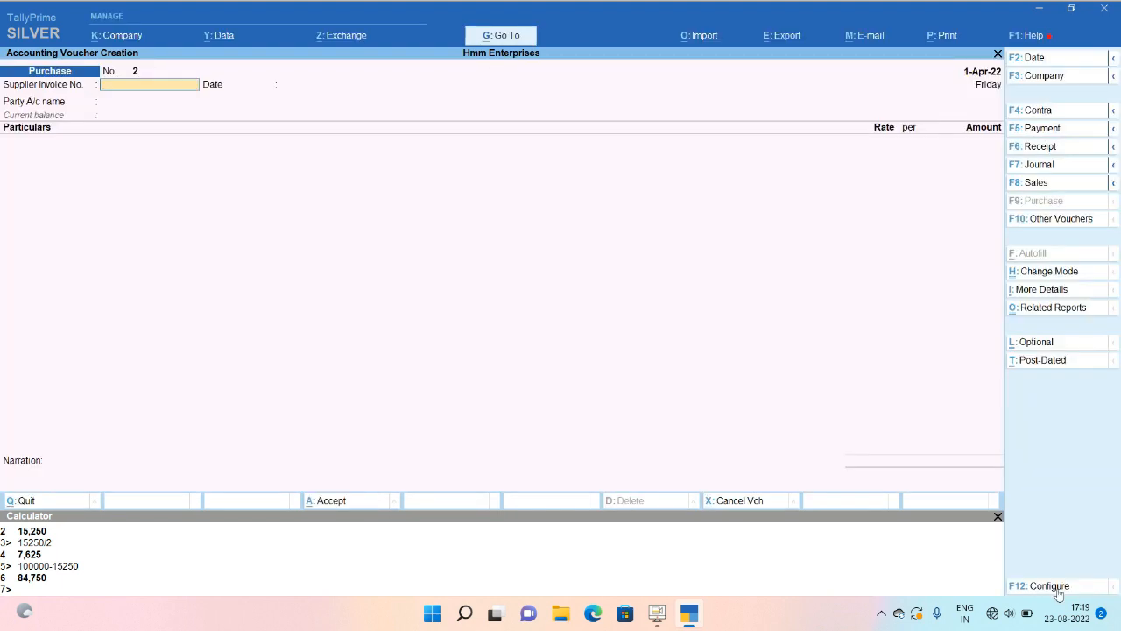
Begin a Hdfc payment to SURAJ Computers, then abandon it and return to Gateway of Tally.
left_click(996, 518)
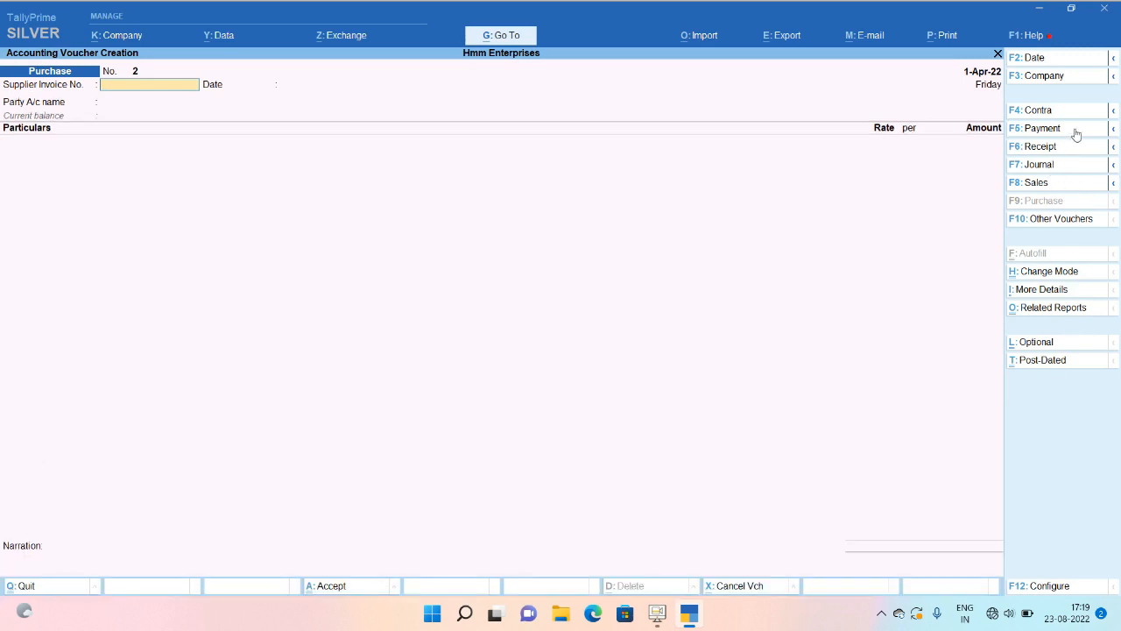
left_click(1076, 133)
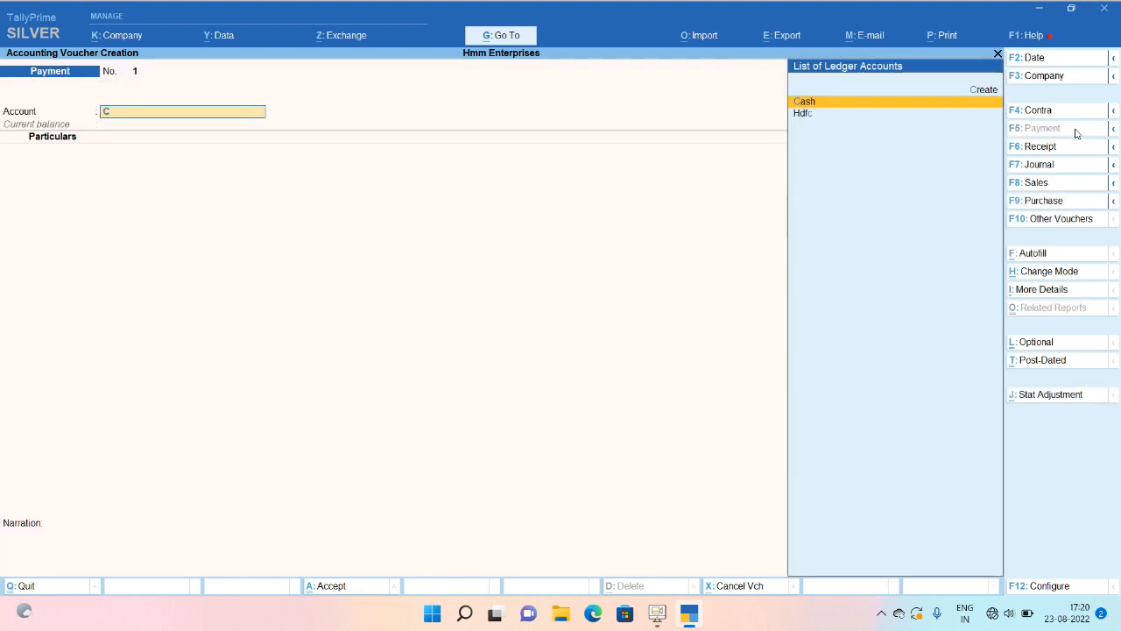
key("Down")
key("Return")
key("ctrl+a")
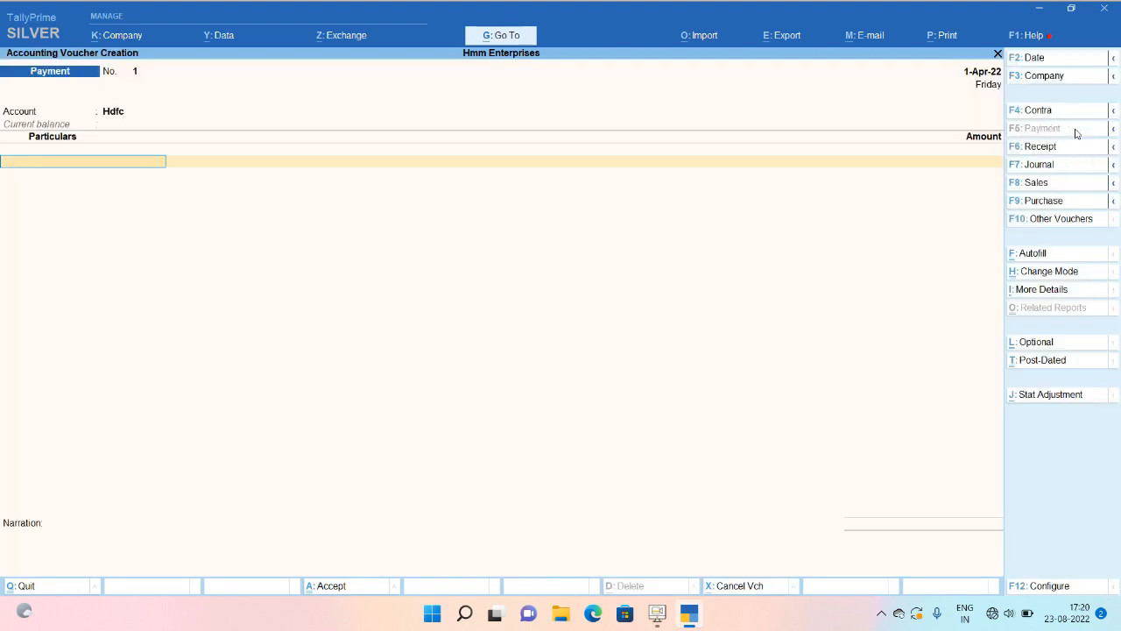
type("Su")
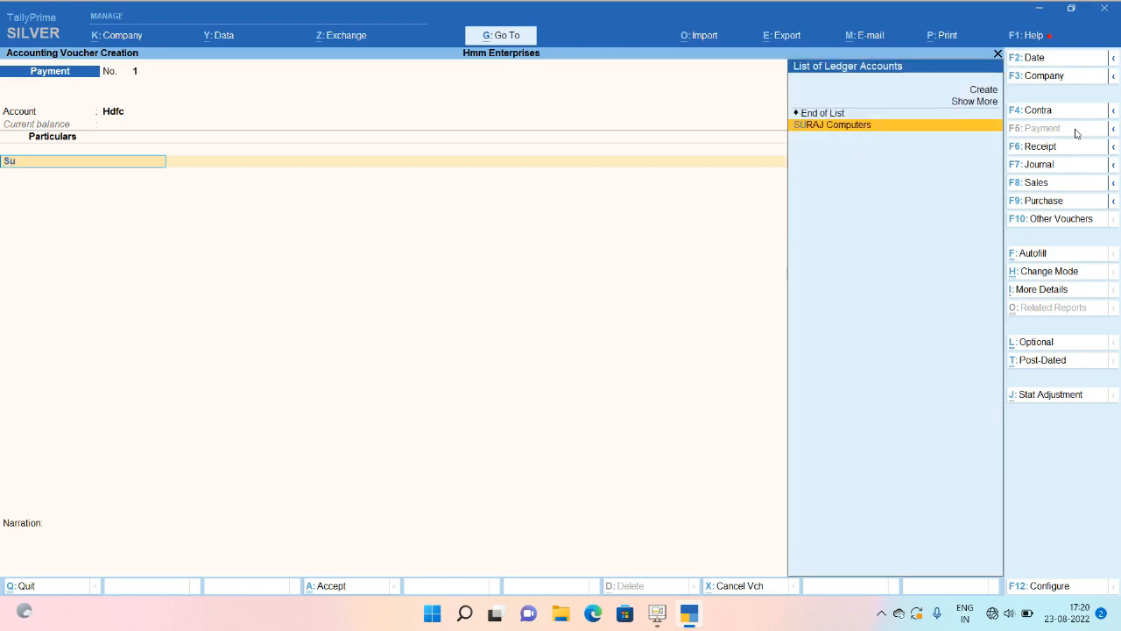
key("Return")
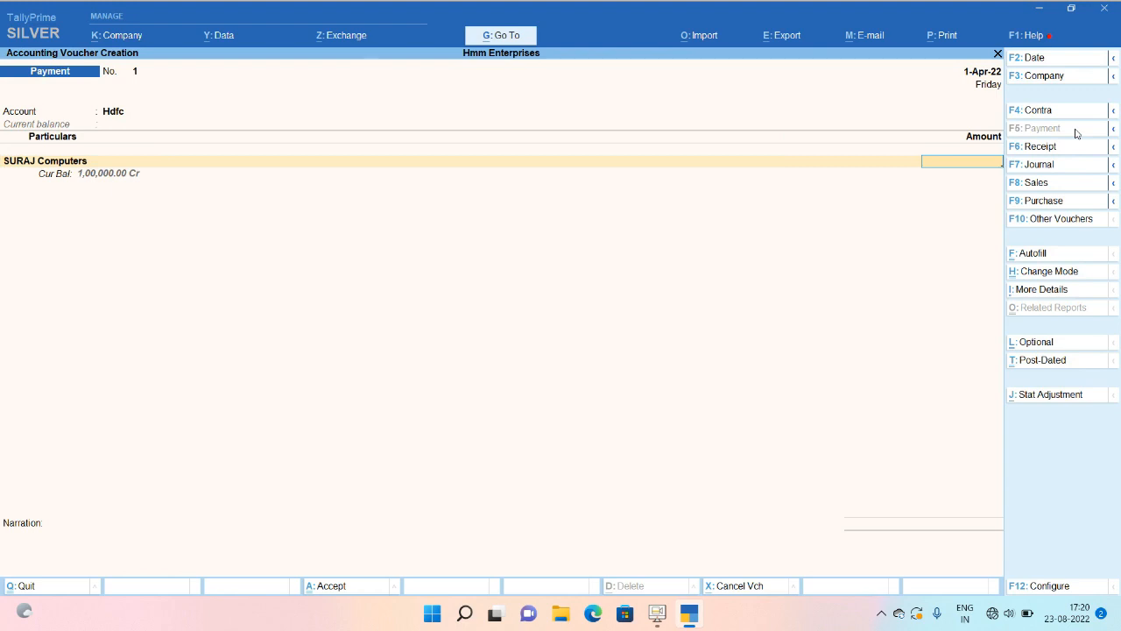
key("Escape")
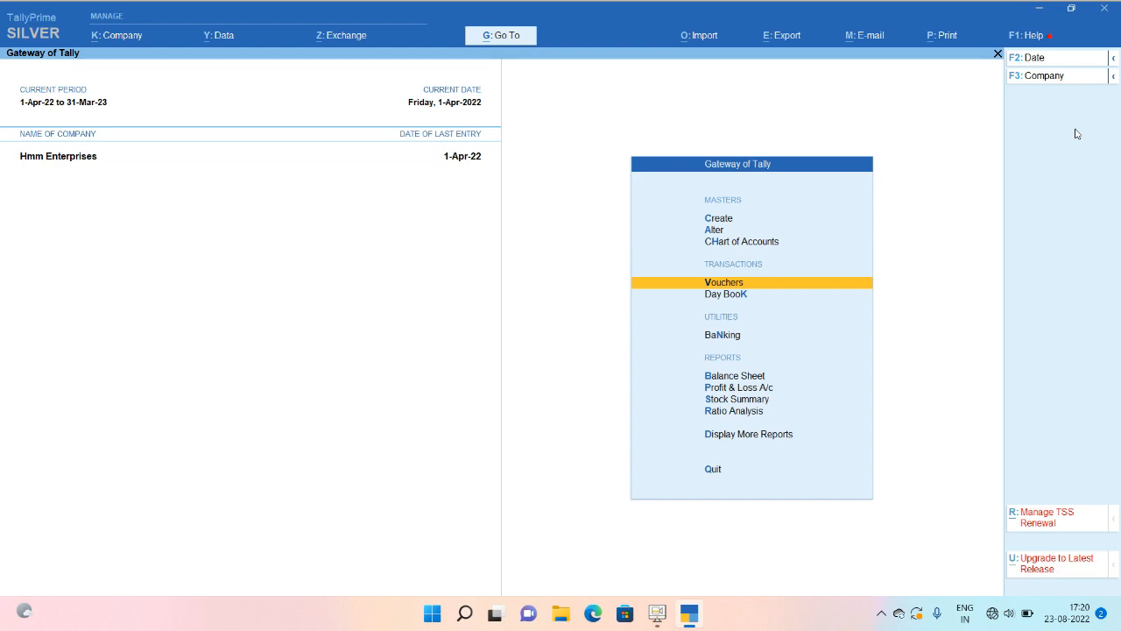
In the Balance Sheet, check the Fixed Assets summary showing Laptop 84,750.
key("b")
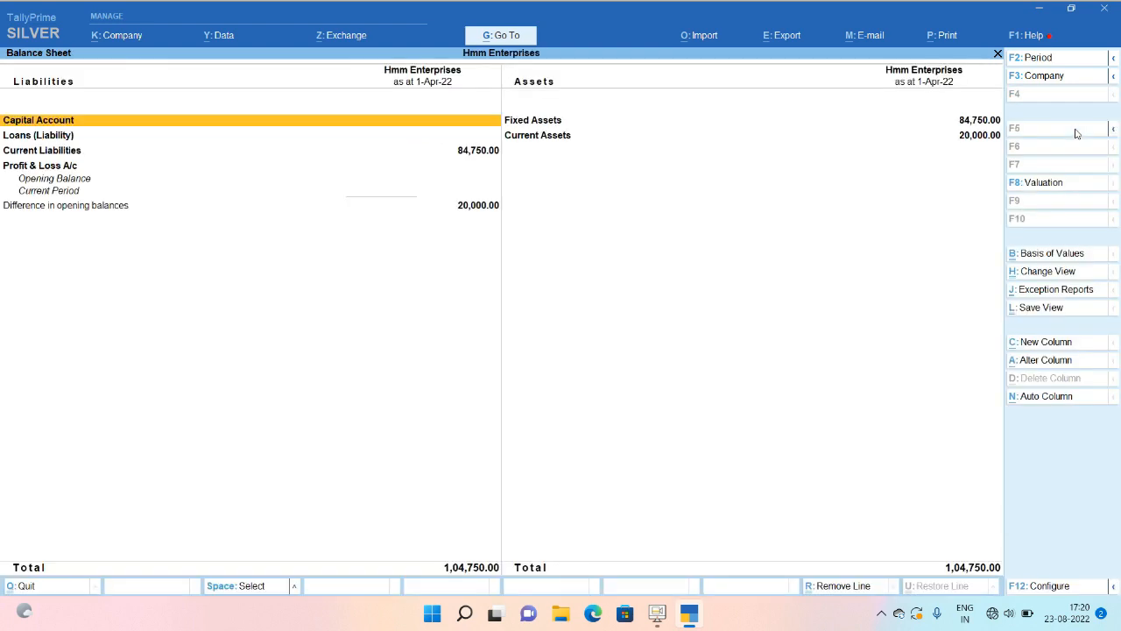
key("Right")
key("Down")
key("Up")
key("Return")
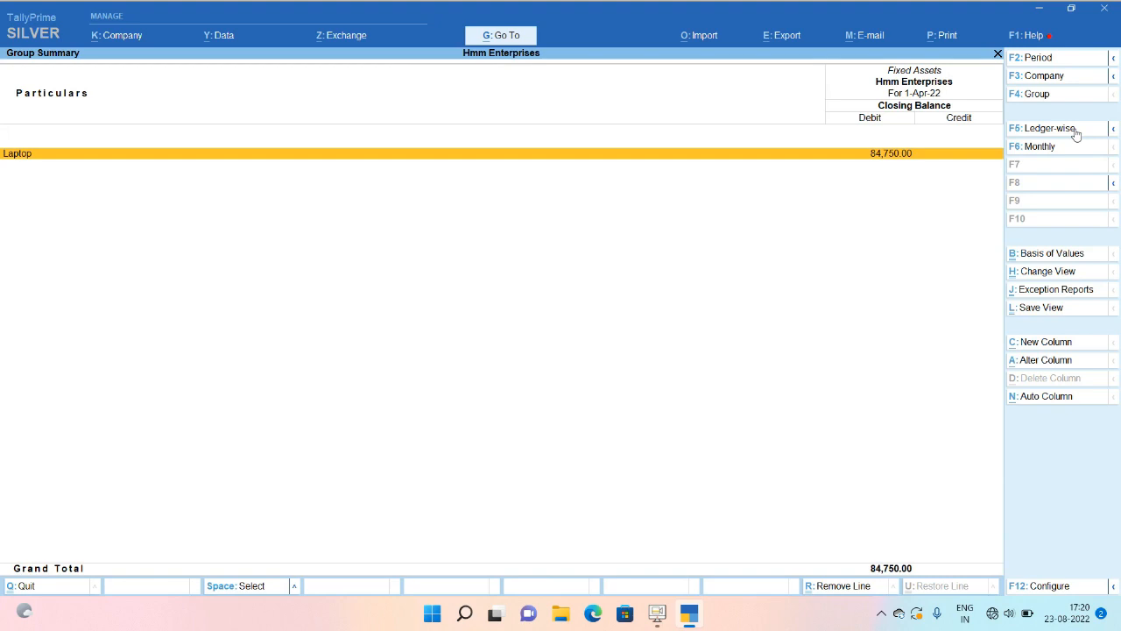
key("Escape")
Review the GST ledgers under Current Liabilities > Duties & Taxes.
key("Left")
key("Down")
key("Down")
key("Return")
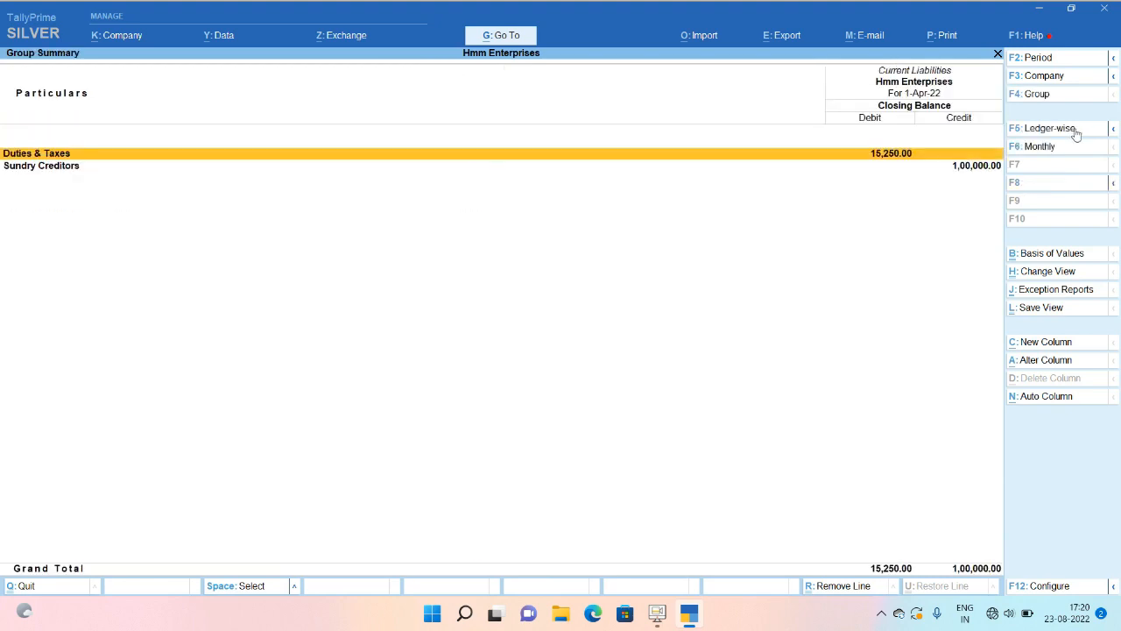
key("Return")
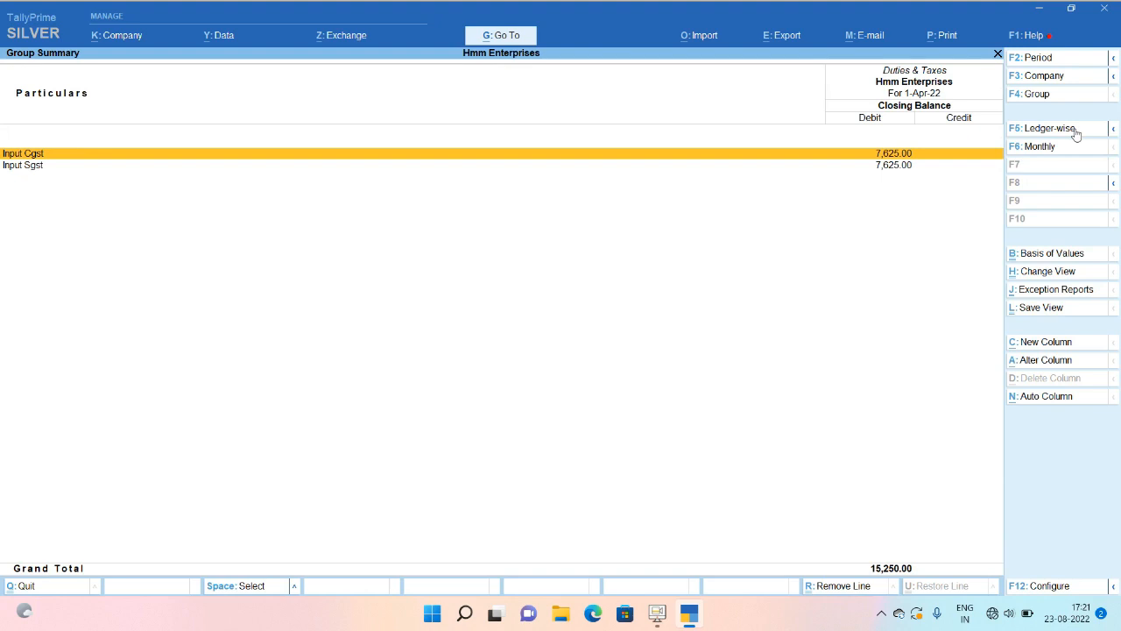
key("Escape")
key("Escape")
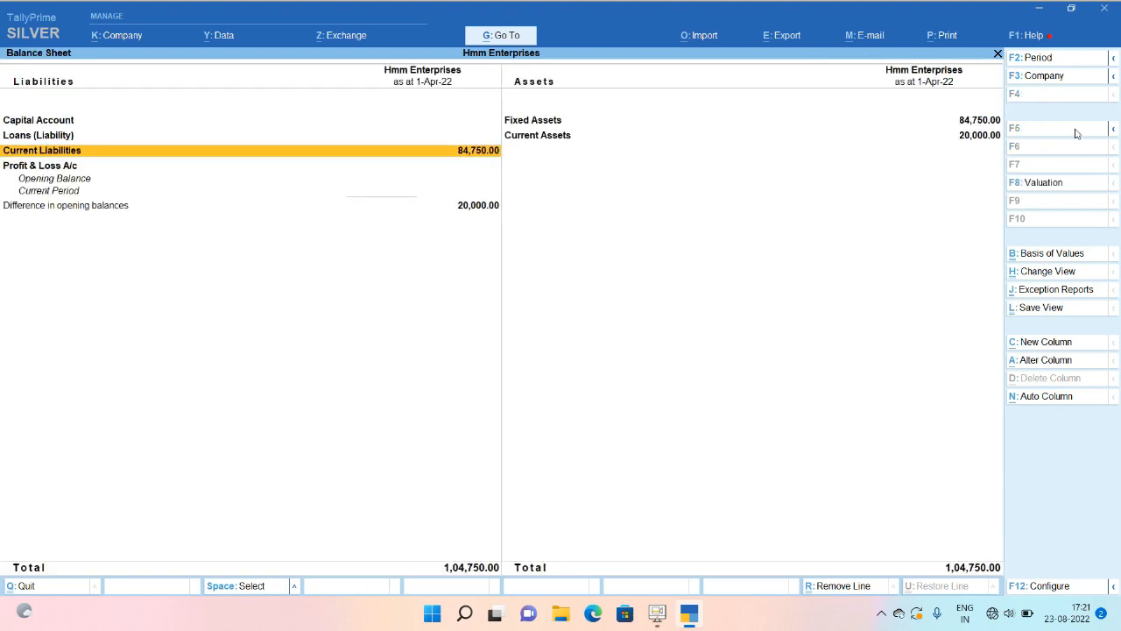
Recheck Fixed Assets, then return to Gateway of Tally for voucher entry.
key("Right")
key("Up")
key("Return")
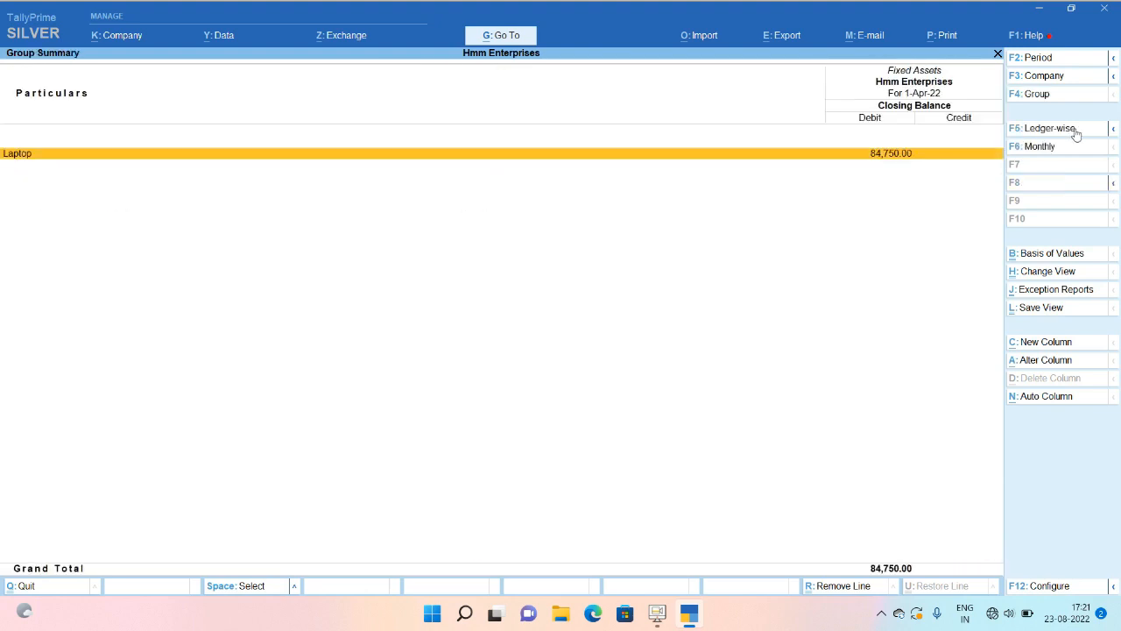
key("Escape")
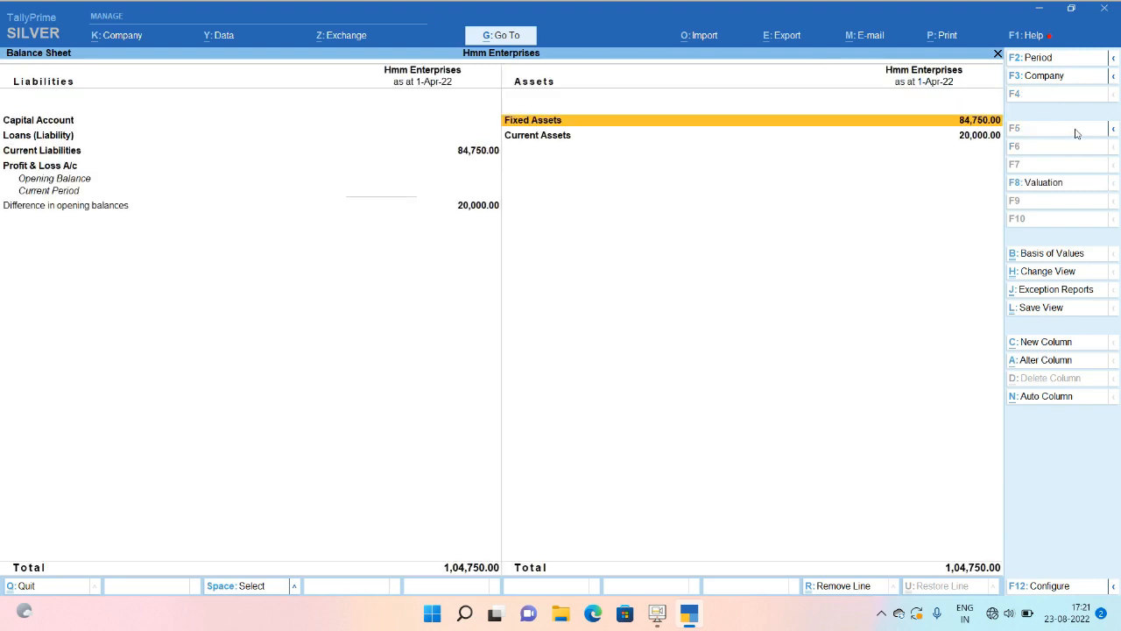
key("Escape")
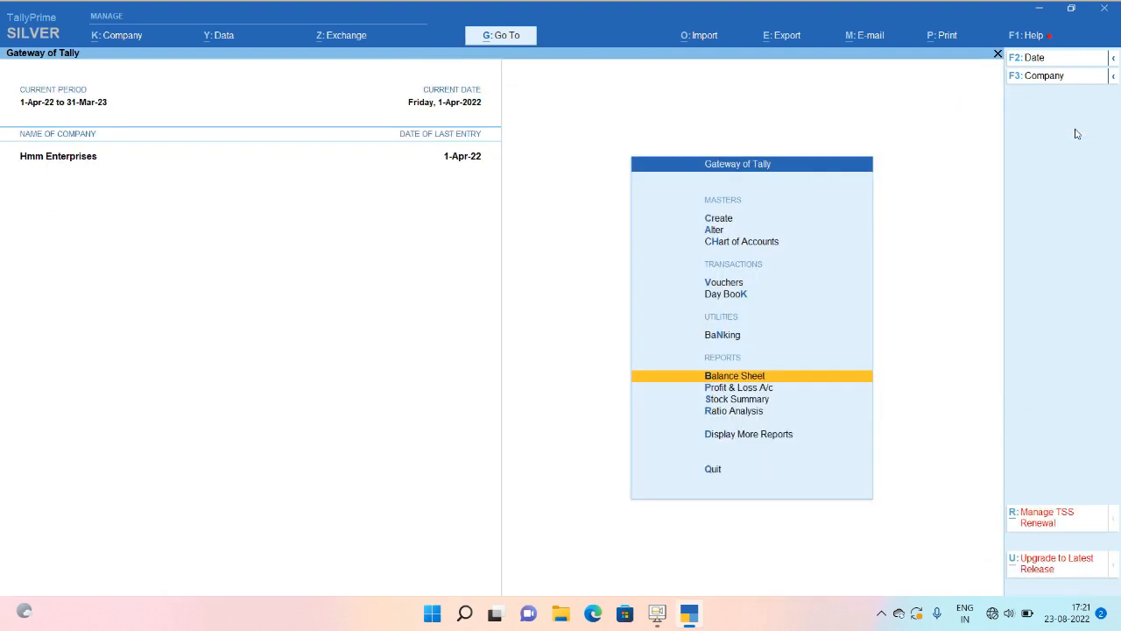
key("v")
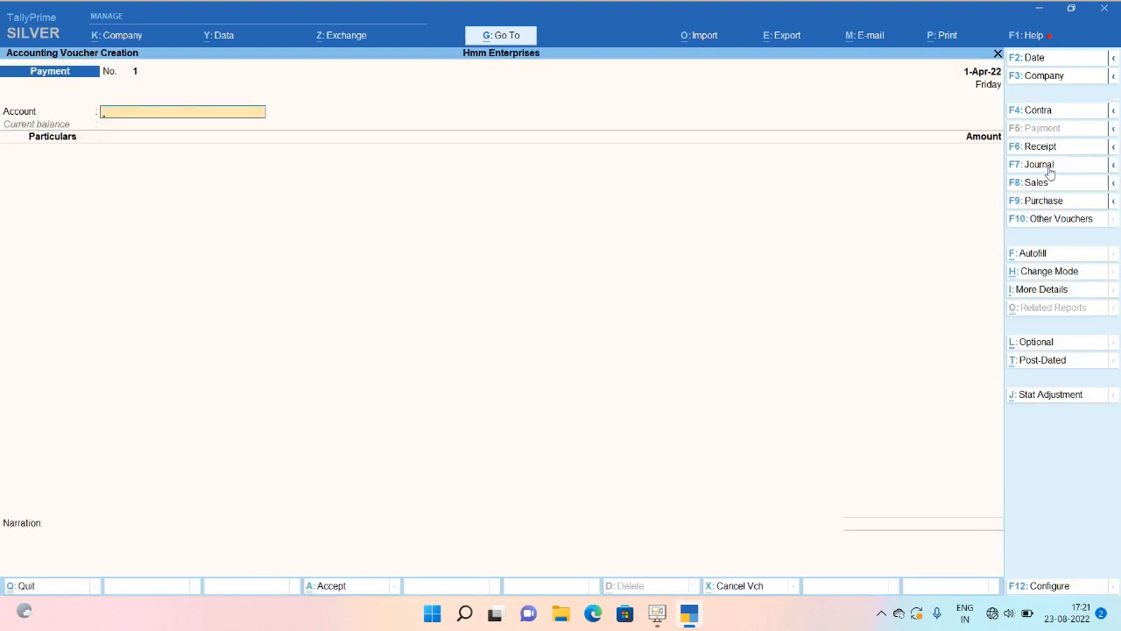
Switch to a Journal voucher and date it 31-3.
left_click(1049, 169)
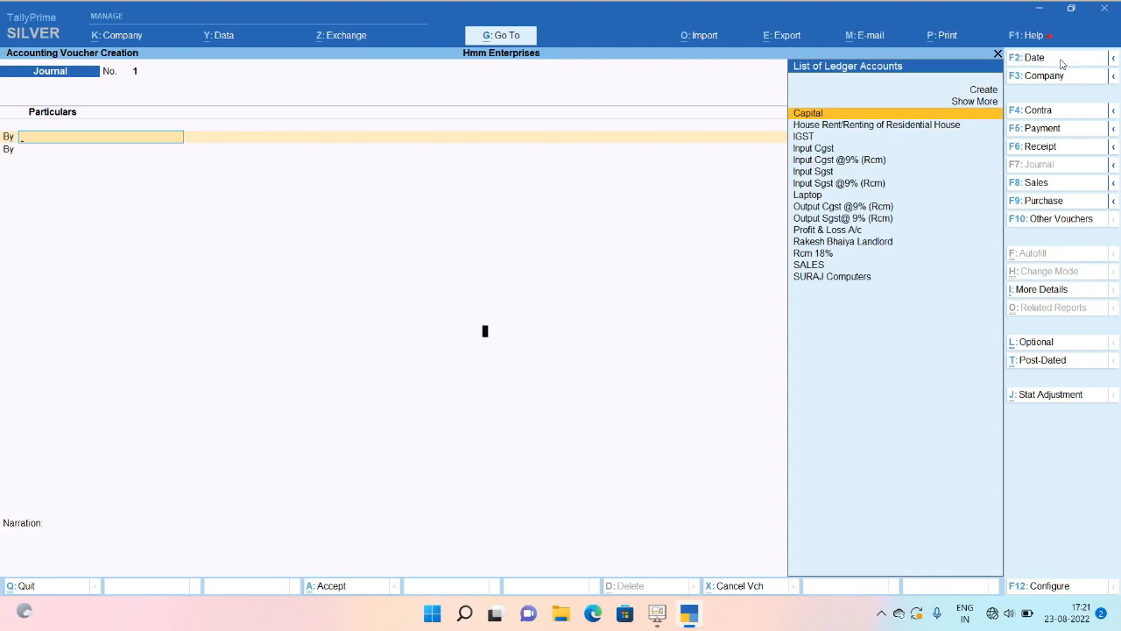
left_click(1061, 63)
type("31")
type("-3")
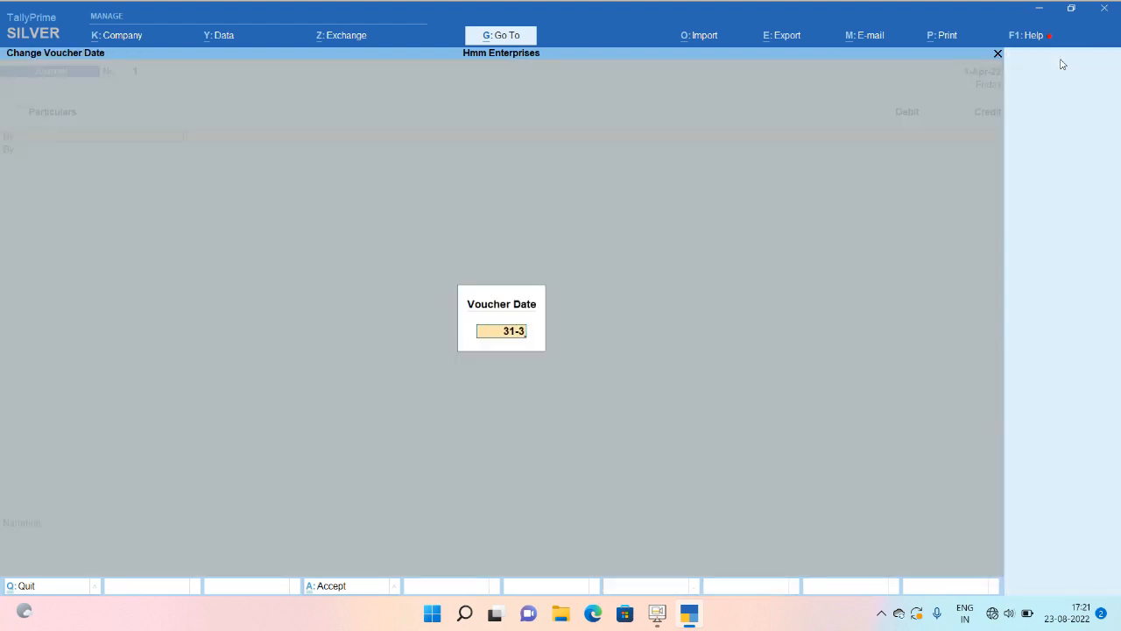
key("Return")
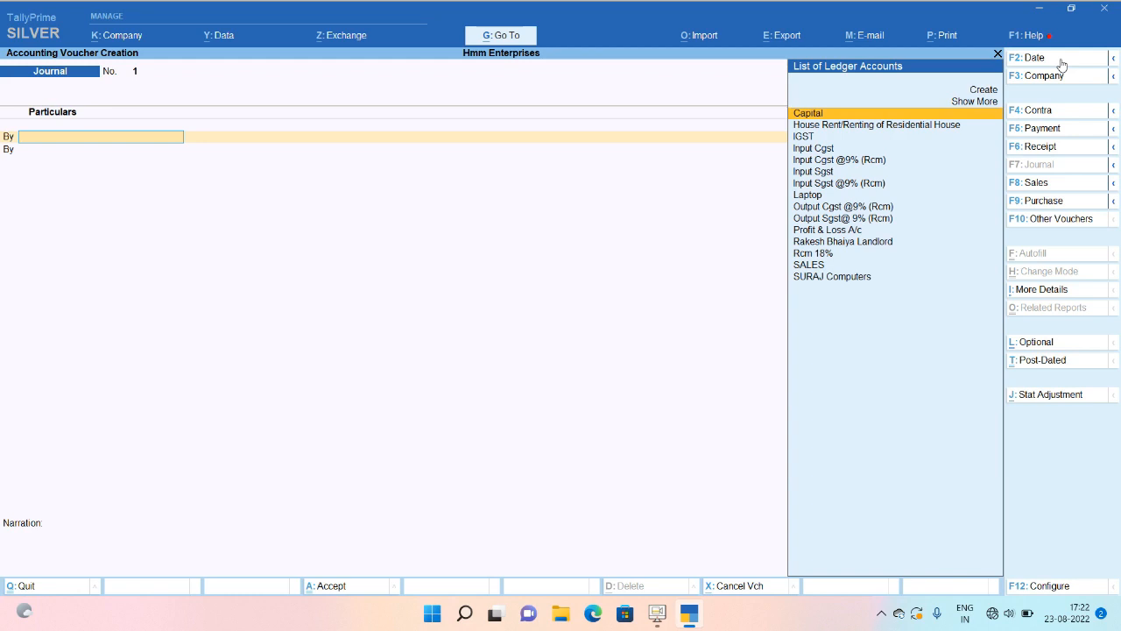
Create a new ledger named Depreciation under the Indirect Expenses group.
key("alt+c")
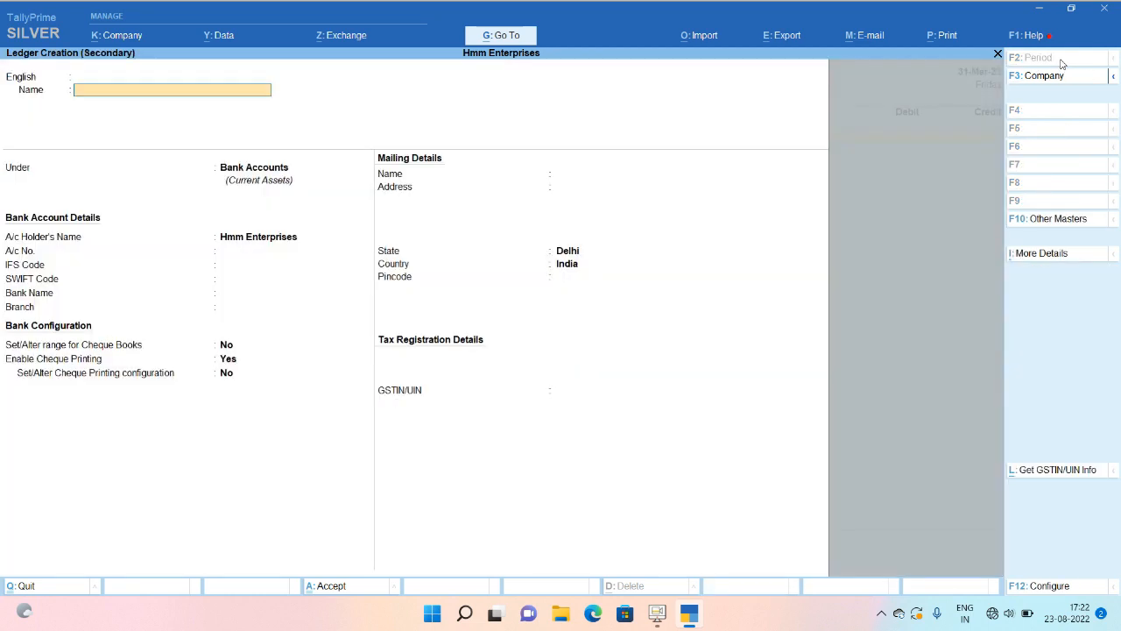
type("Depreciation")
key("Return")
key("Return")
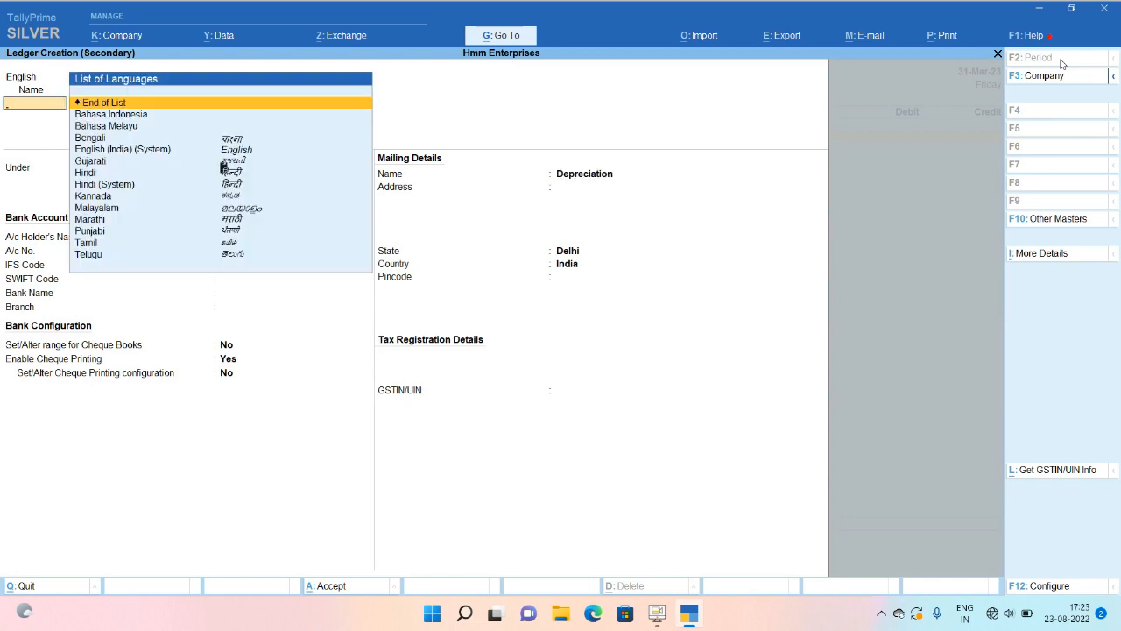
key("Return")
type("Ind")
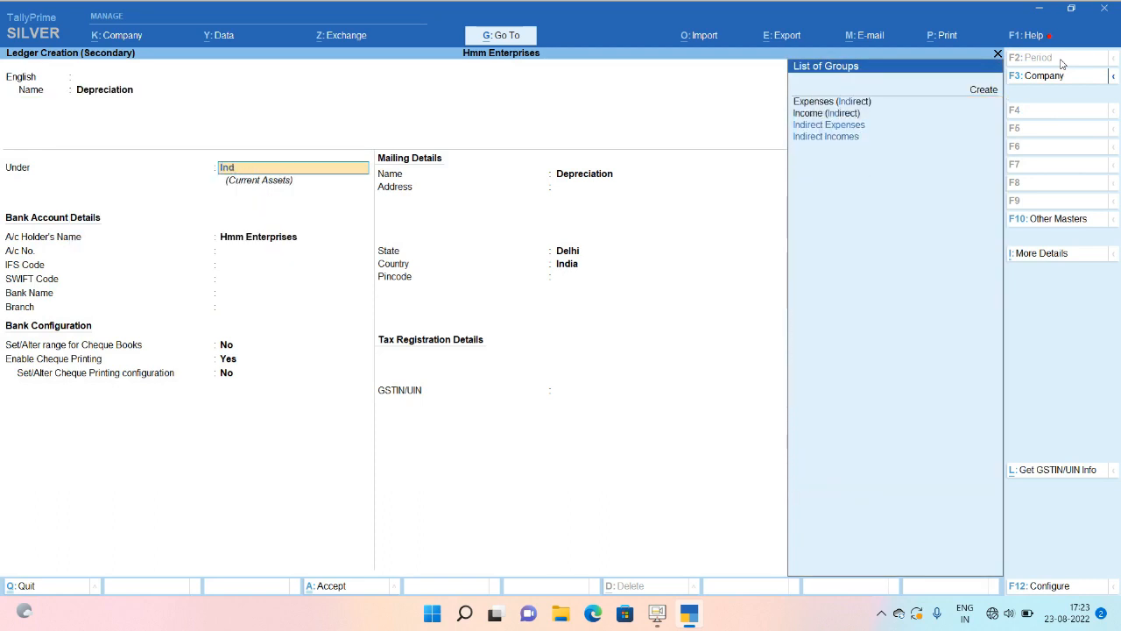
key("Down")
key("Return")
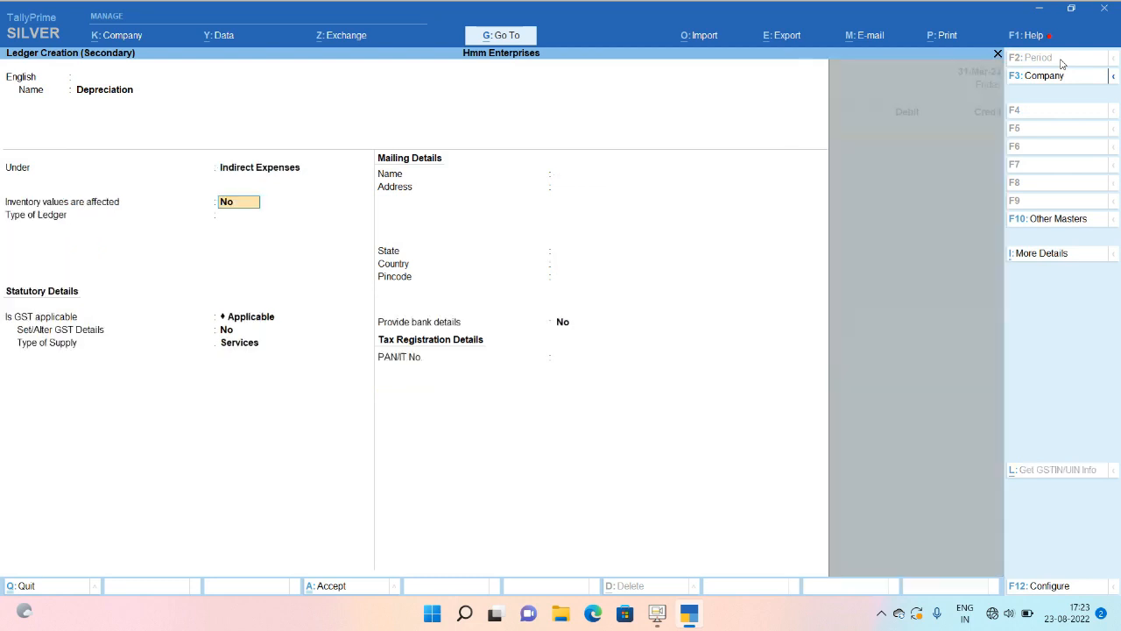
Set the Depreciation ledger's GST applicability to Not Applicable and save it.
key("Return")
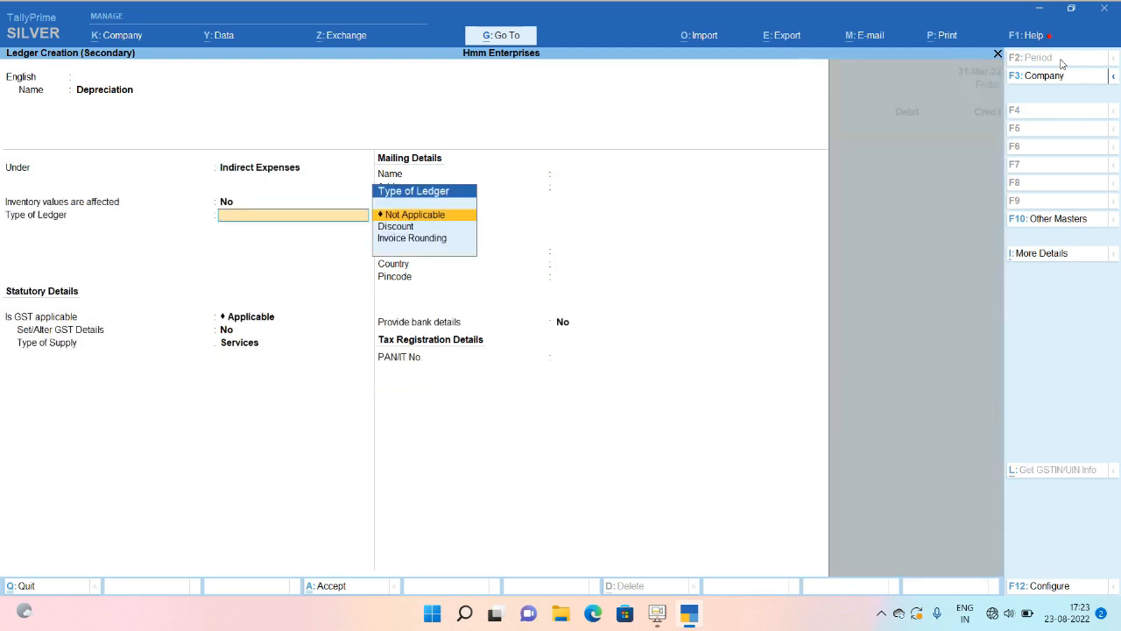
key("Return")
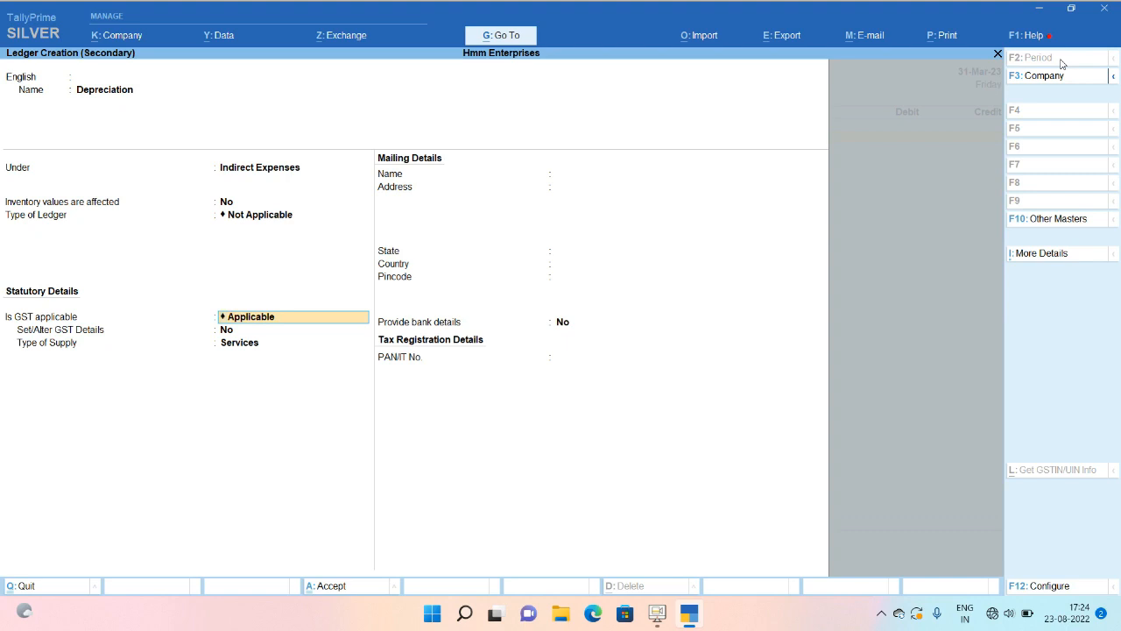
key("BackSpace")
type("n")
key("Return")
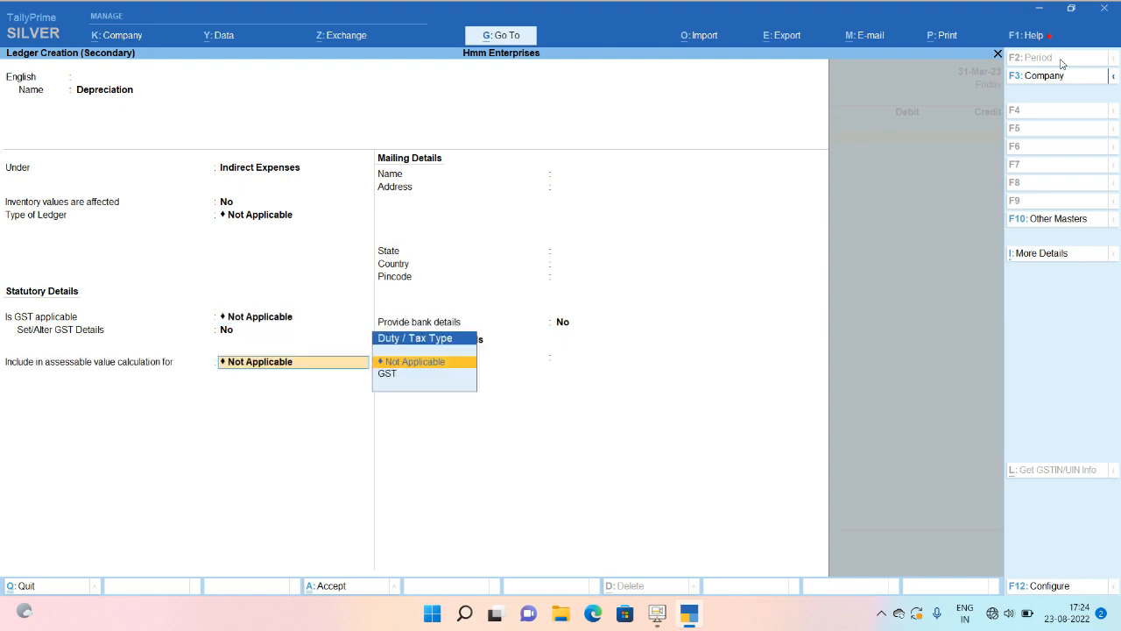
key("Return")
key("Return")
key("Return")
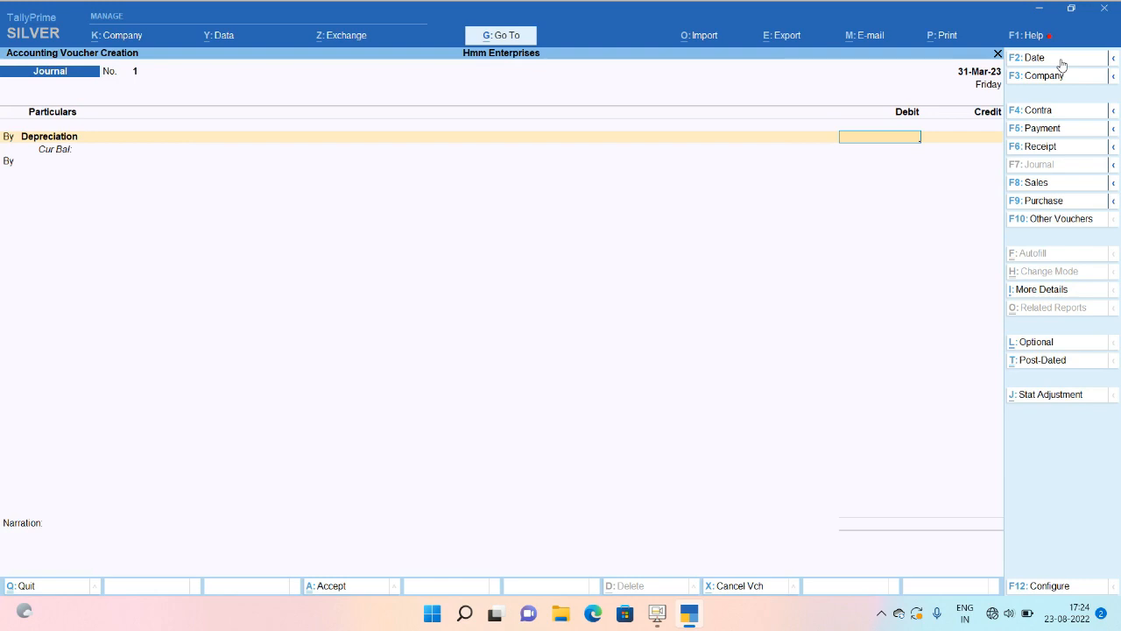
Calculate 40% depreciation on 84,750 in the calculator.
key("ctrl")
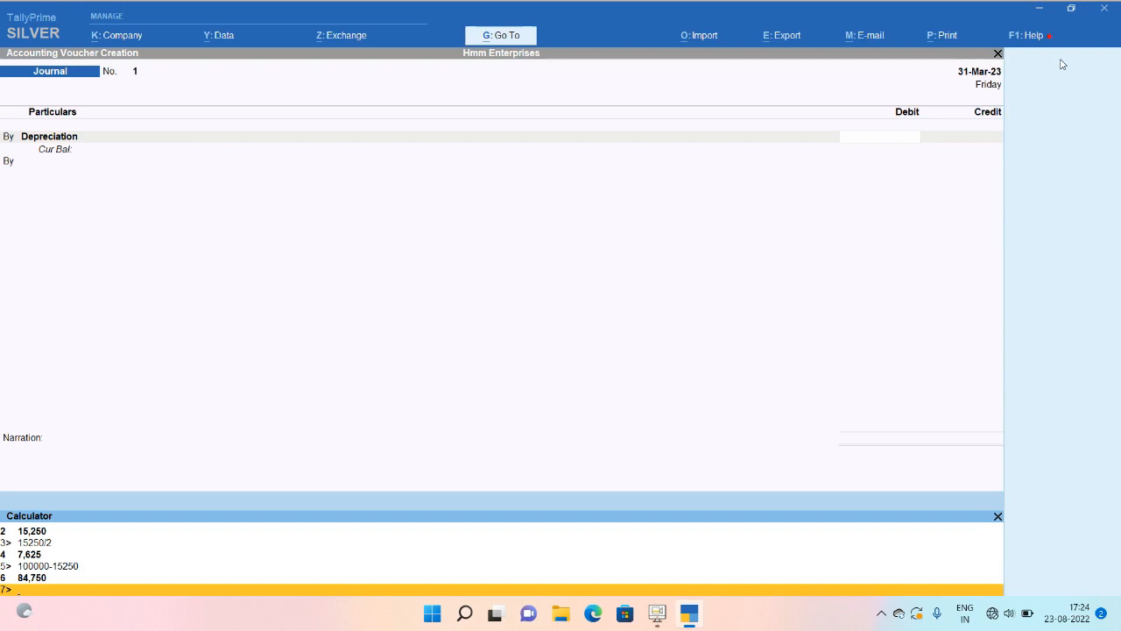
type("84750*40/100")
key("Return")
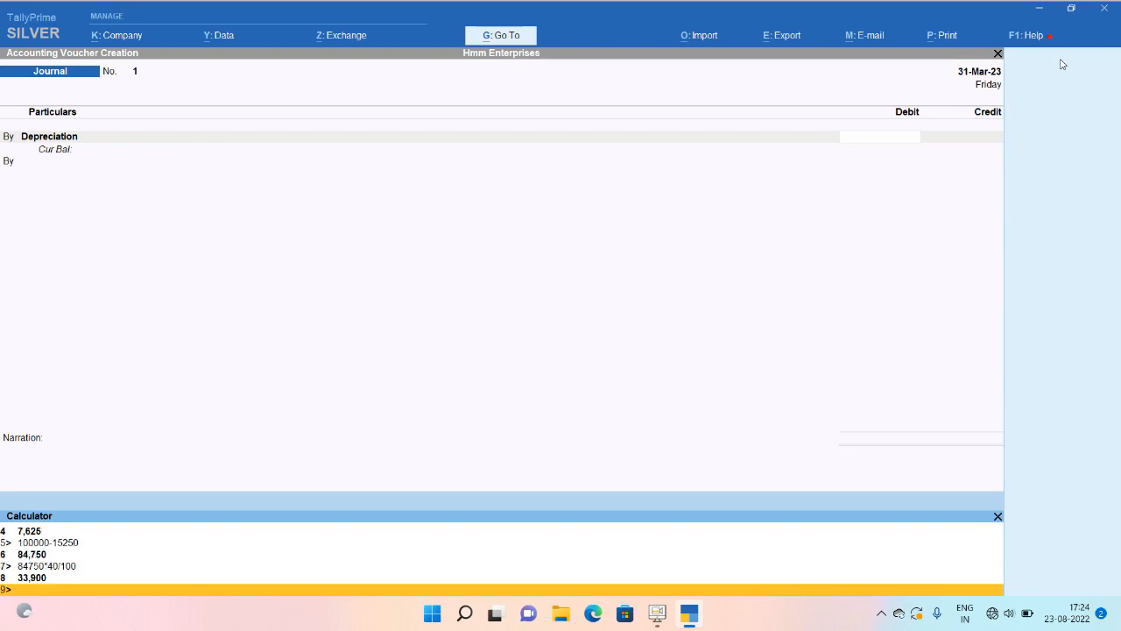
Debit Depreciation 33,900, credit Laptop 33,900, and accept the journal.
left_click(954, 142)
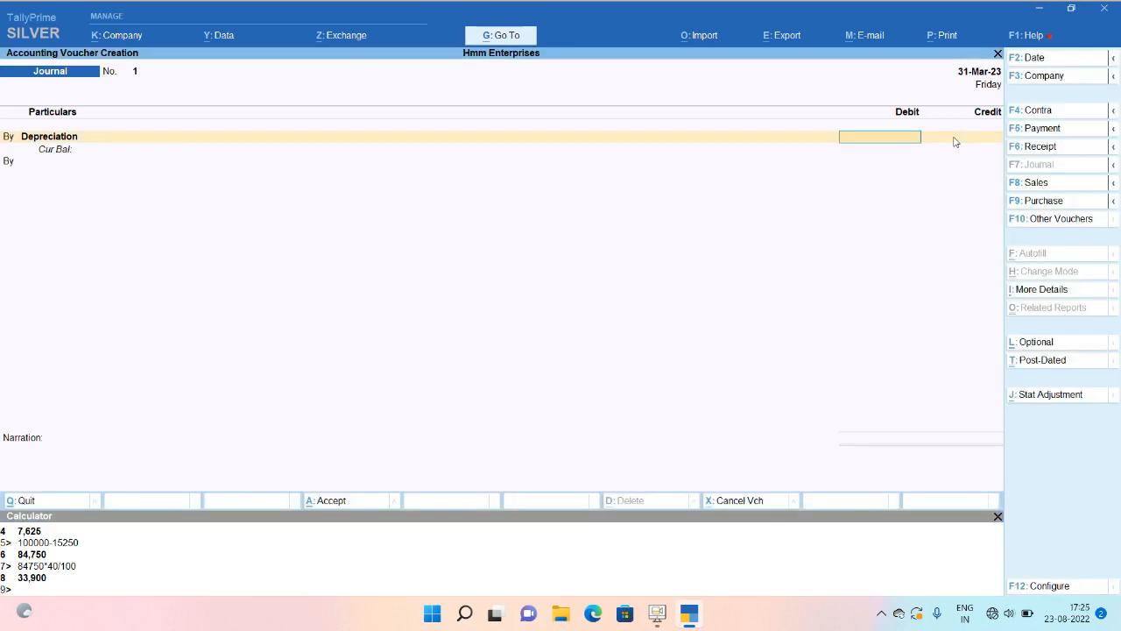
type("33900")
key("Return")
type("to")
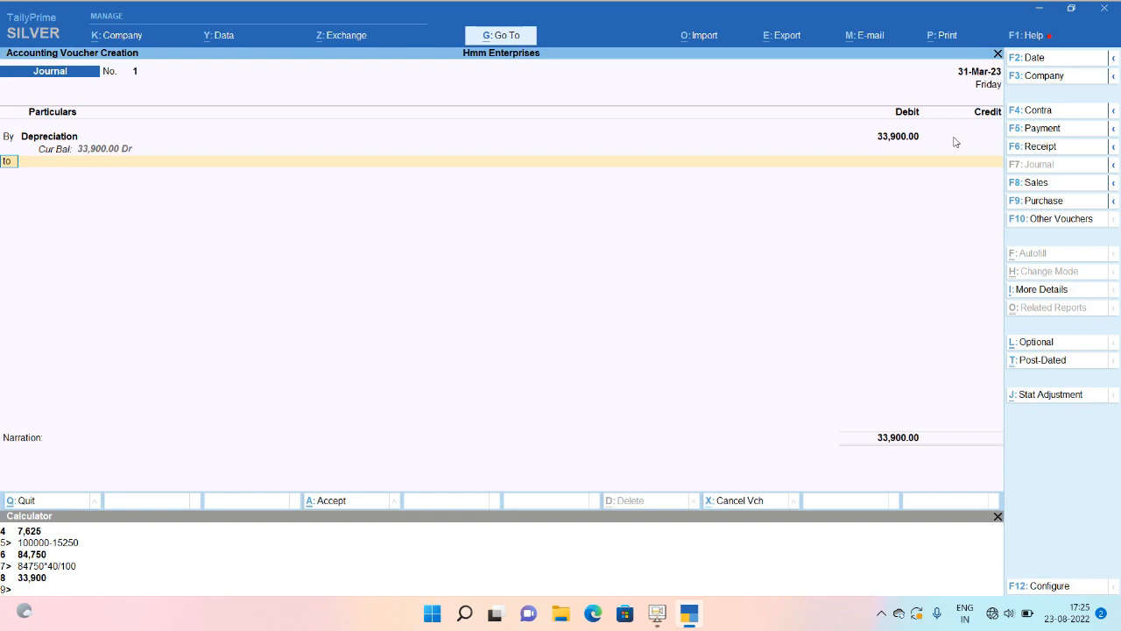
key("Return")
type("lap")
key("Return")
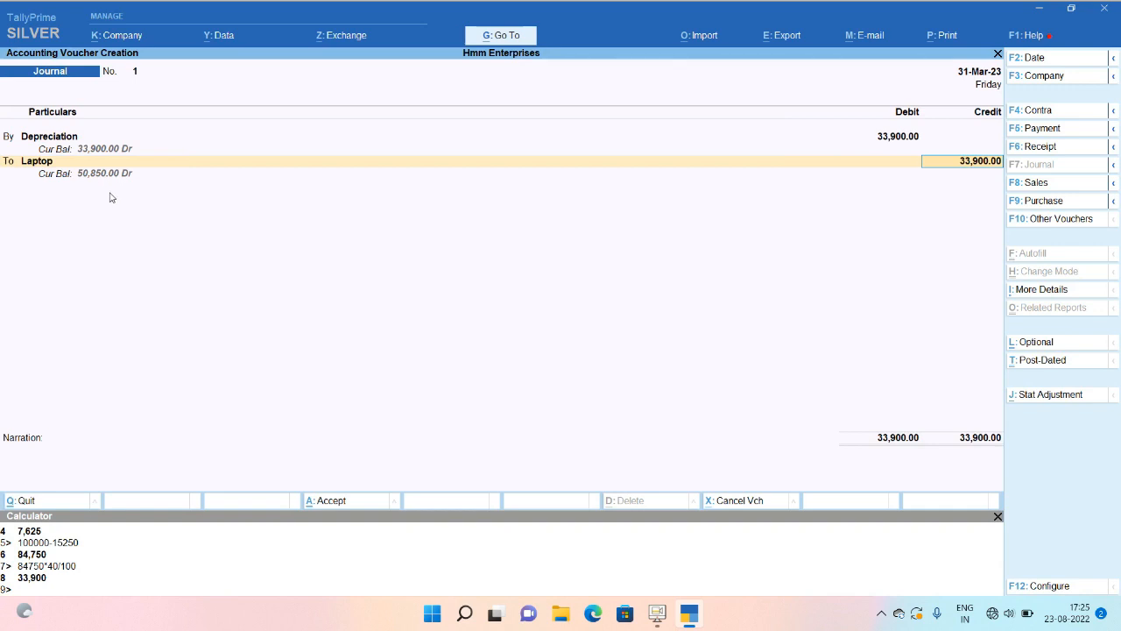
key("Return")
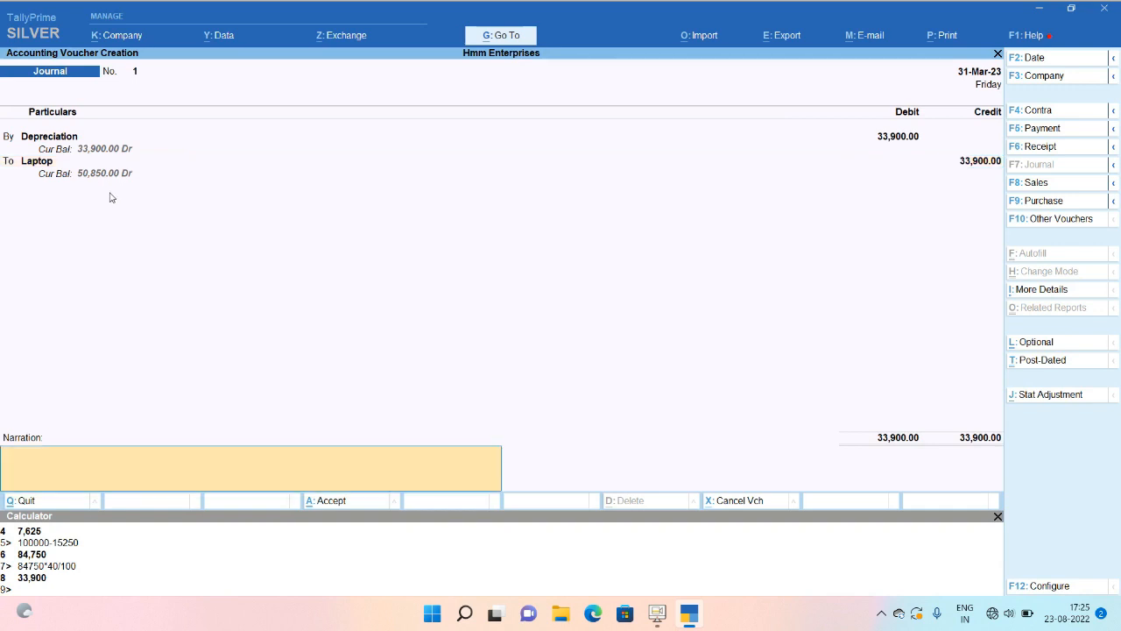
key("Return")
key("Return")
Check the Balance Sheet's Fixed Assets, now showing Laptop at 50,850.00.
key("Escape")
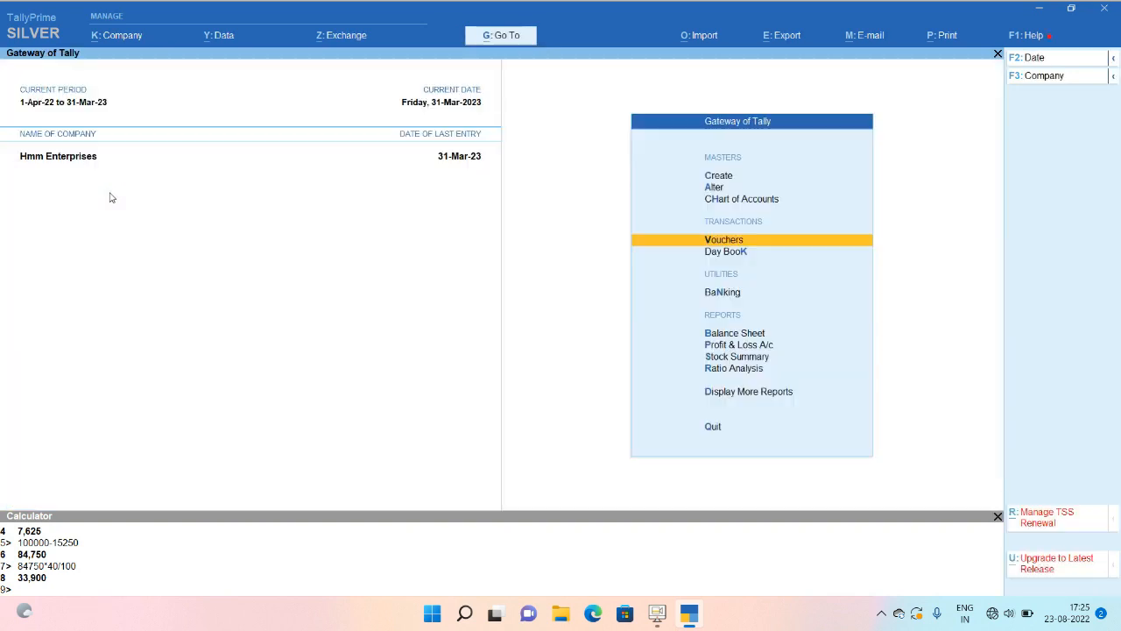
key("b")
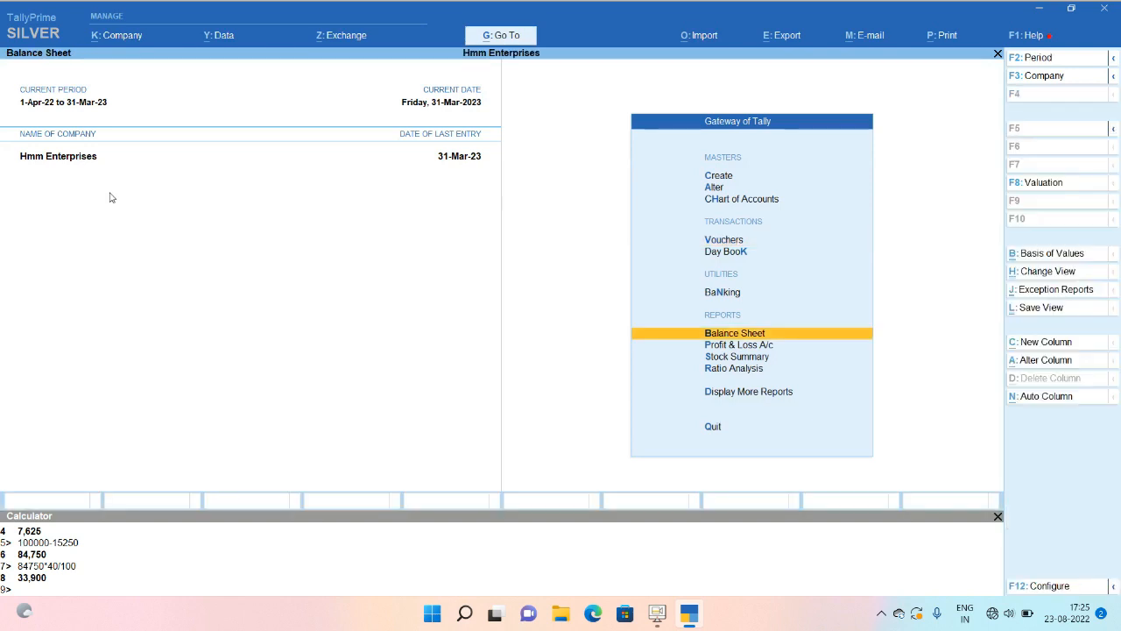
key("Right")
key("Return")
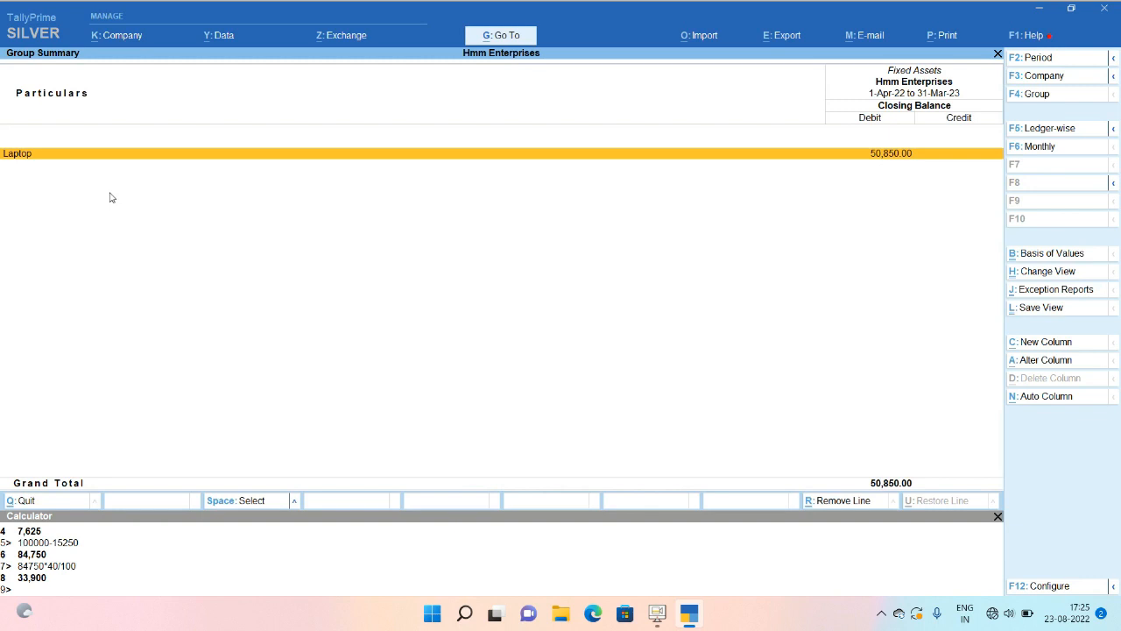
key("Escape")
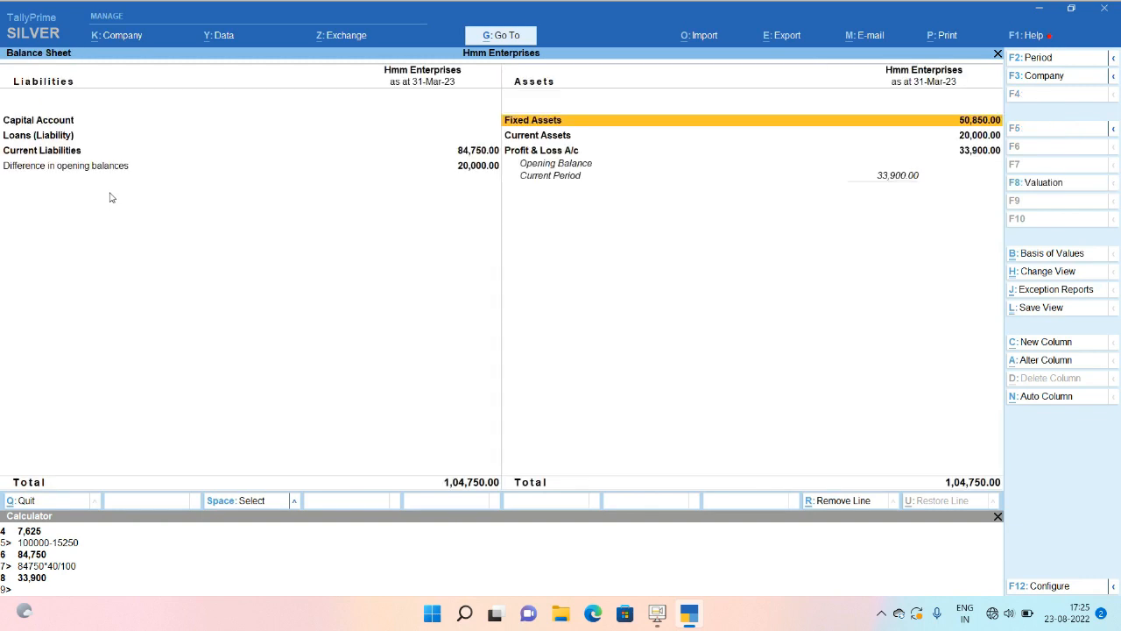
key("Escape")
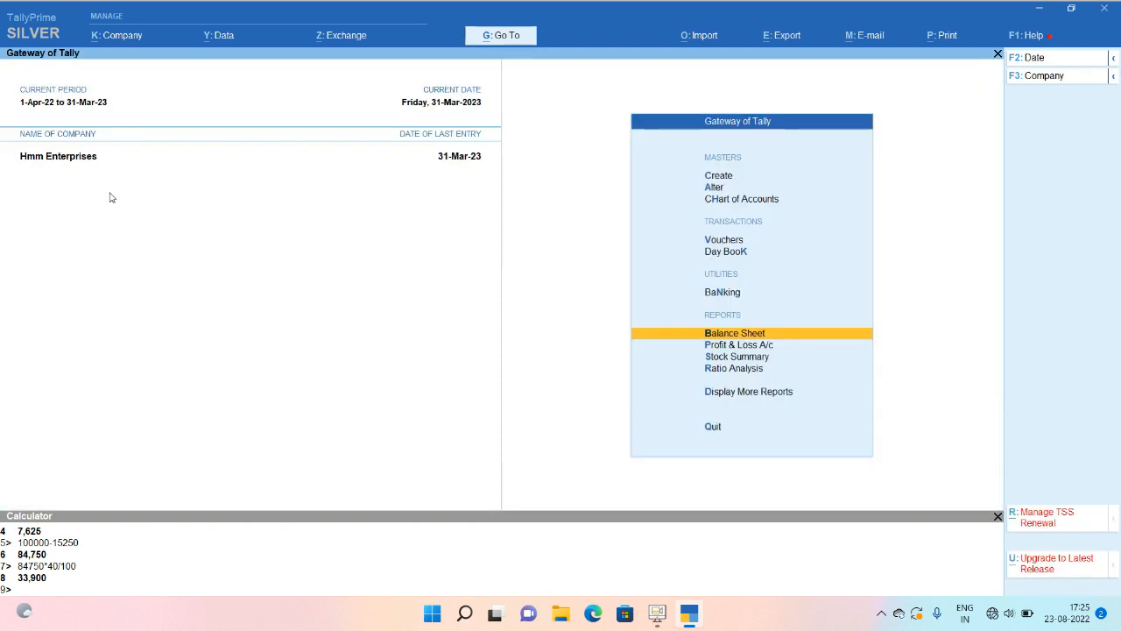
Open Indirect Expenses in the Profit & Loss account to see Depreciation 33,900.00.
key("p")
key("Down")
key("Down")
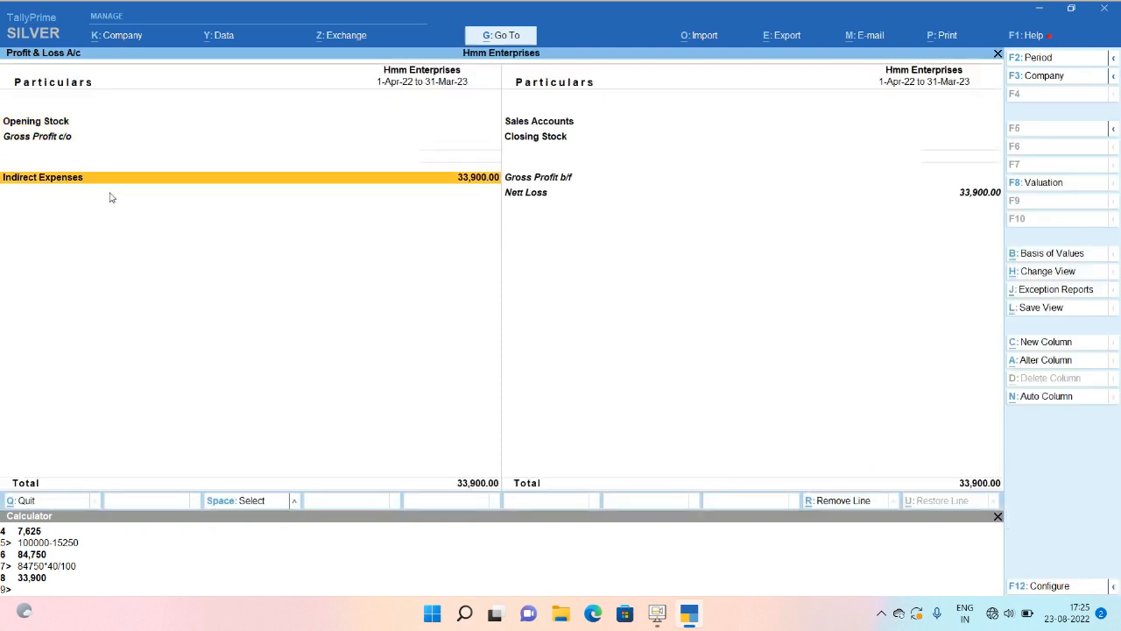
key("Return")
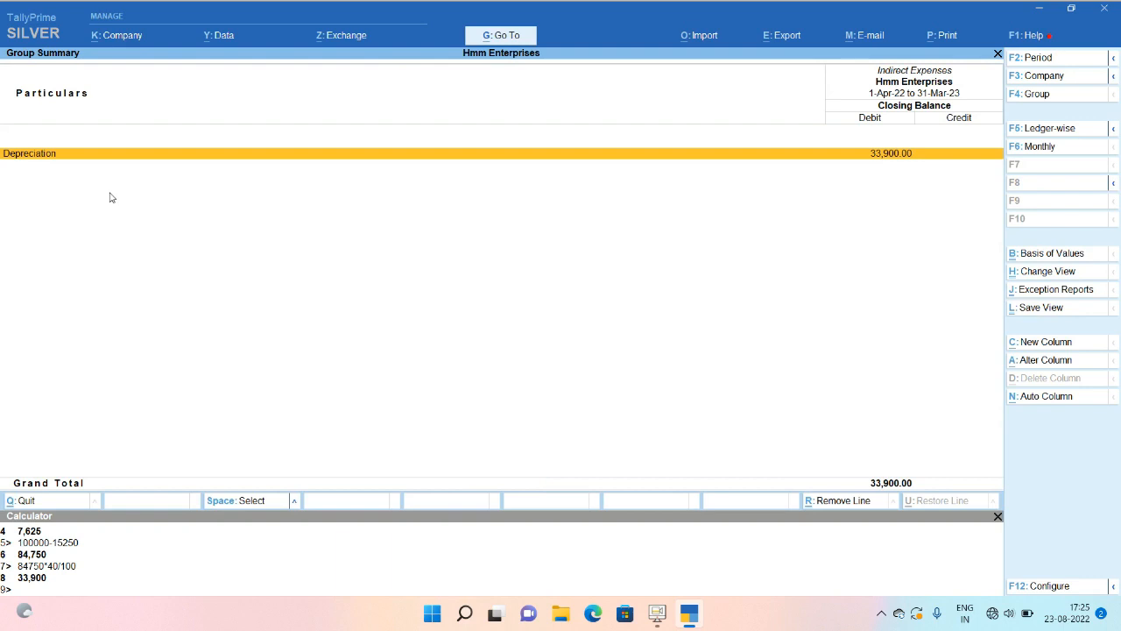
Return from the Indirect Expenses summary to the Profit & Loss account.
key("Escape")
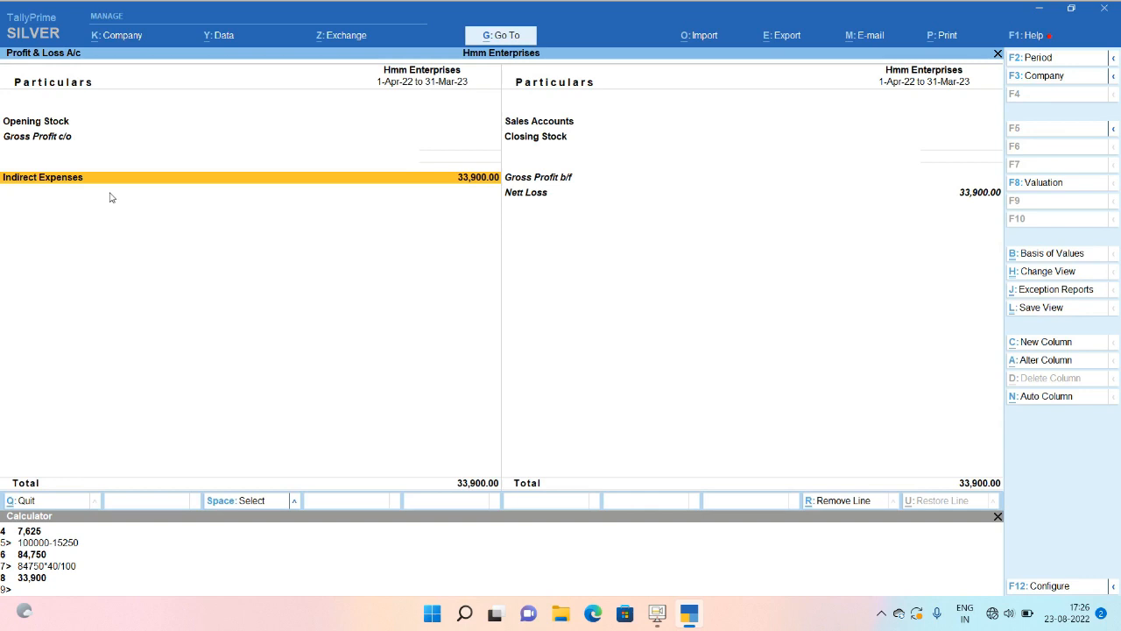
key("ctrl+n")
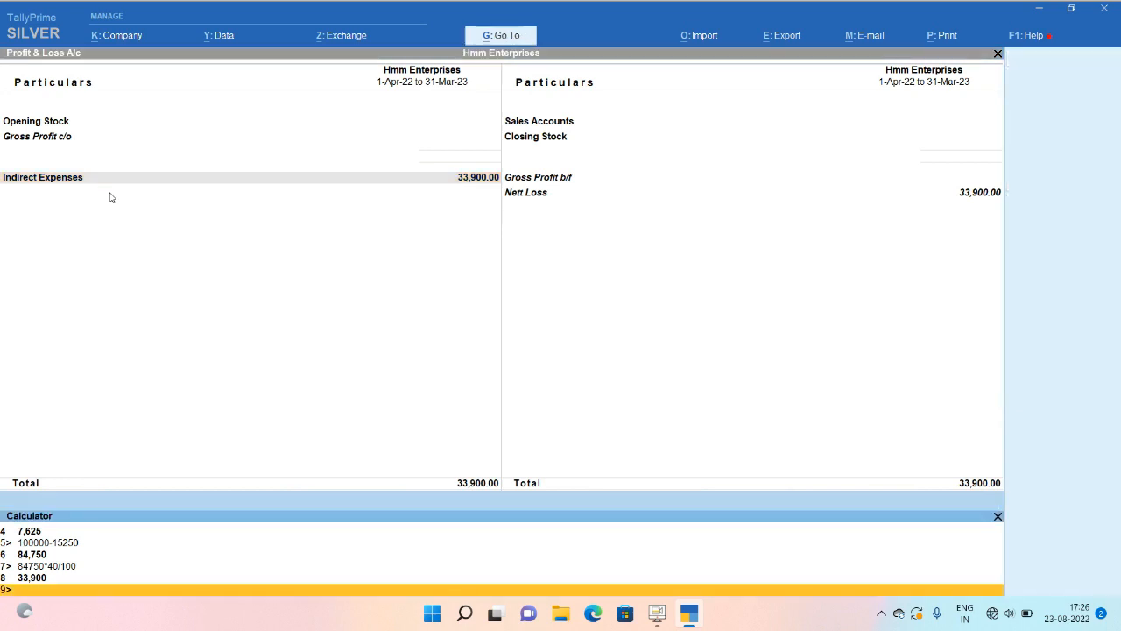
type("1000000-33900")
key("Return")
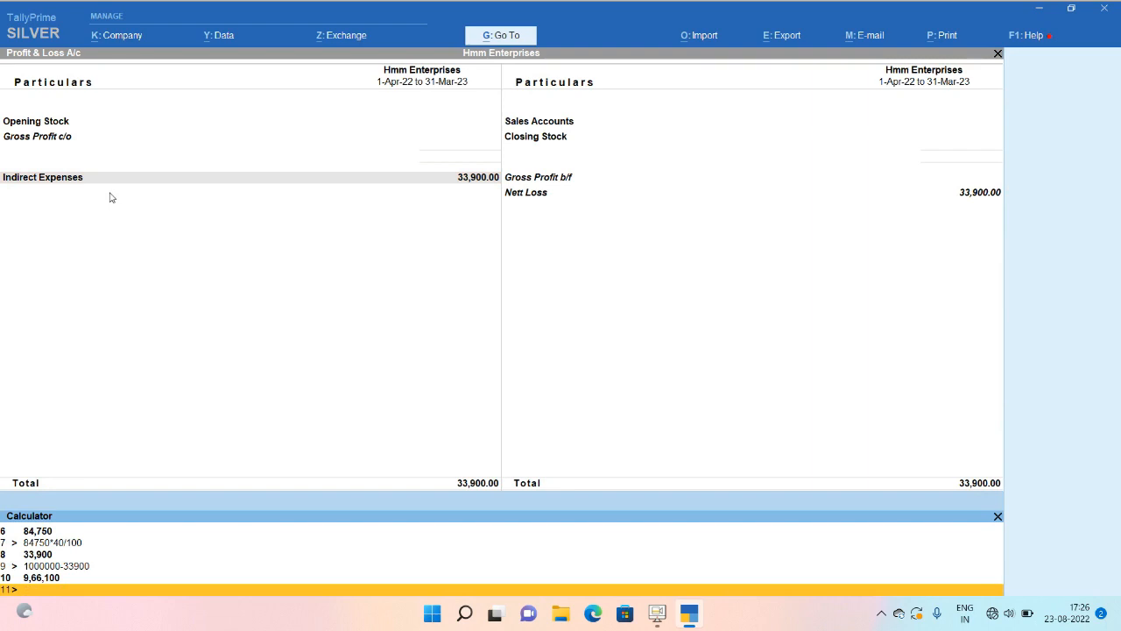
type("966100*")
type("30/100")
key("Return")
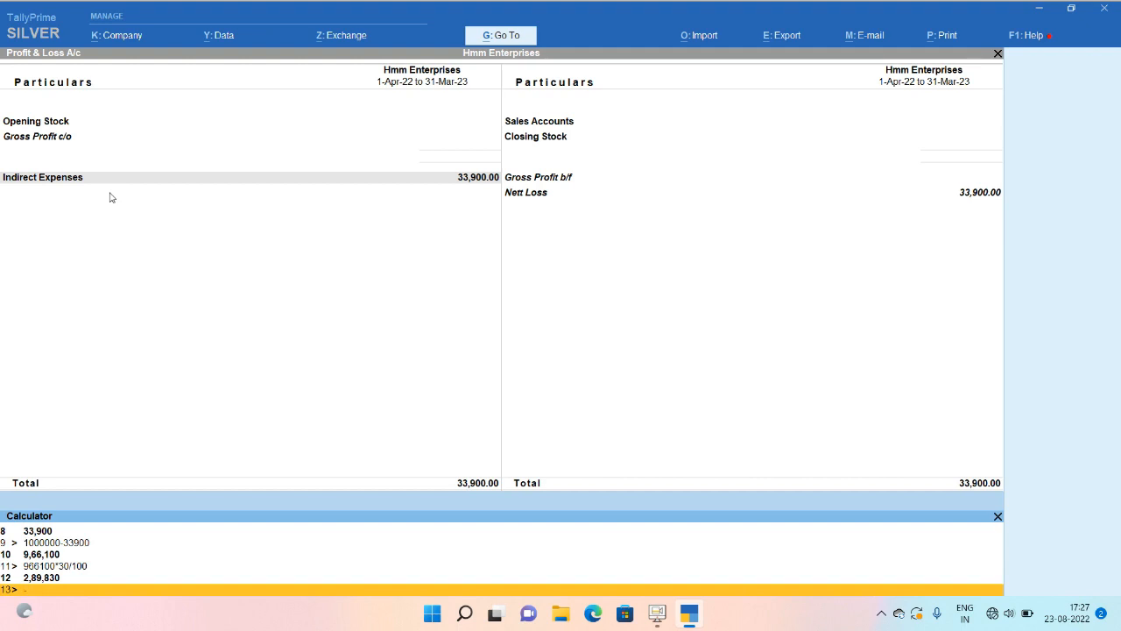
type("300000-289830")
key("Return")
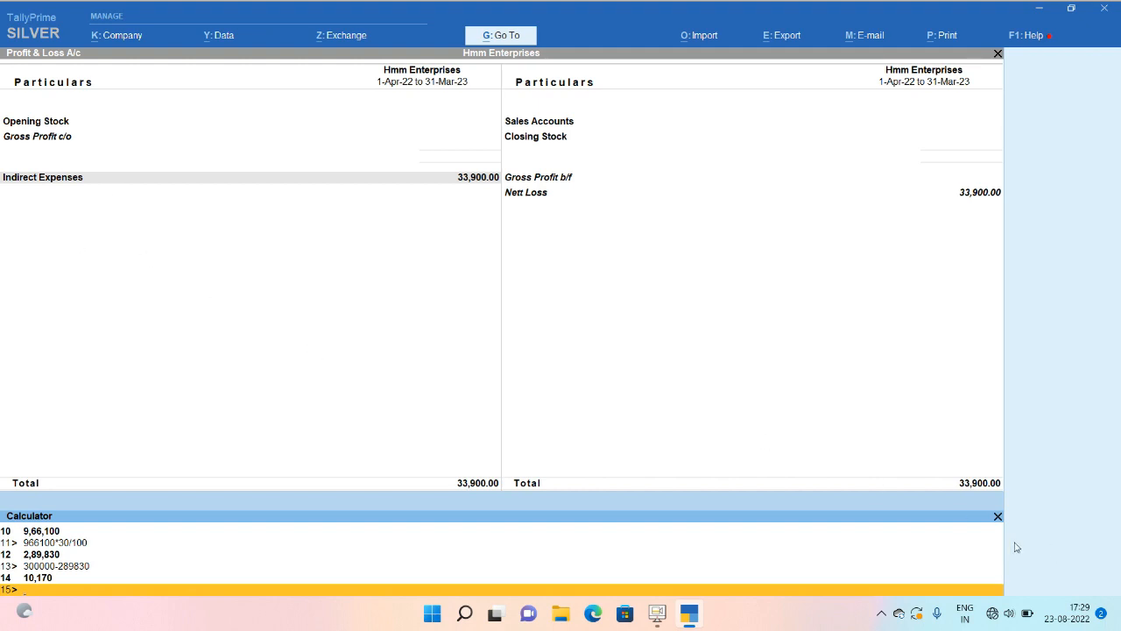
Close the calculator and bring back the Fixed Assets summary showing Laptop 50,850.00.
left_click(997, 517)
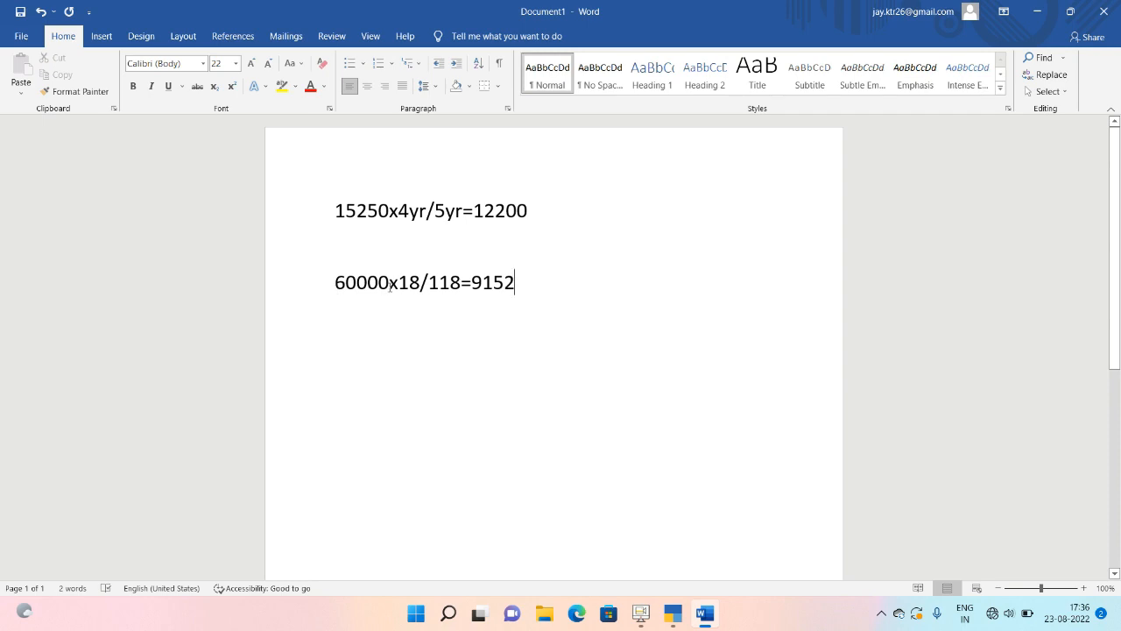
left_click(676, 615)
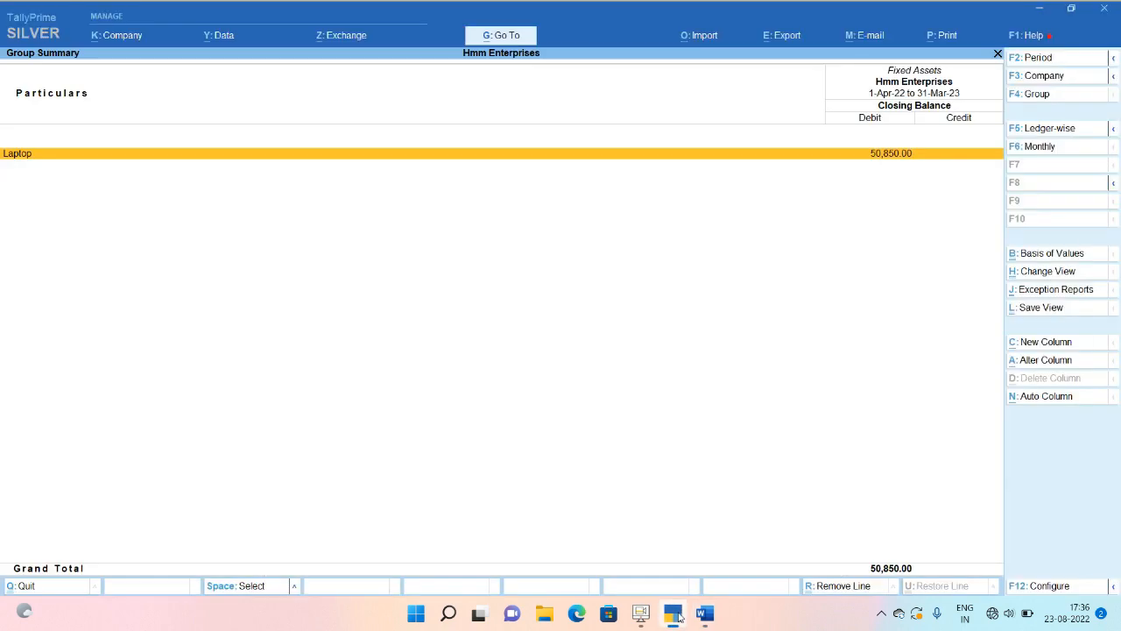
Return to the Word document showing the 12200 depreciation and 9152 GST workings.
left_click(679, 616)
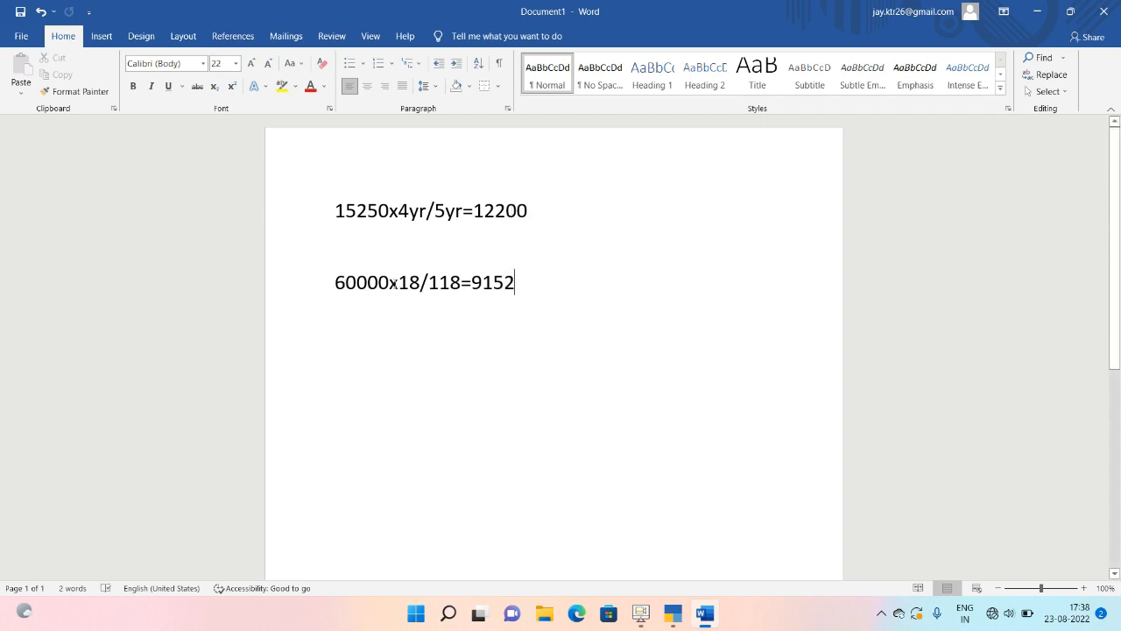
left_click(368, 312)
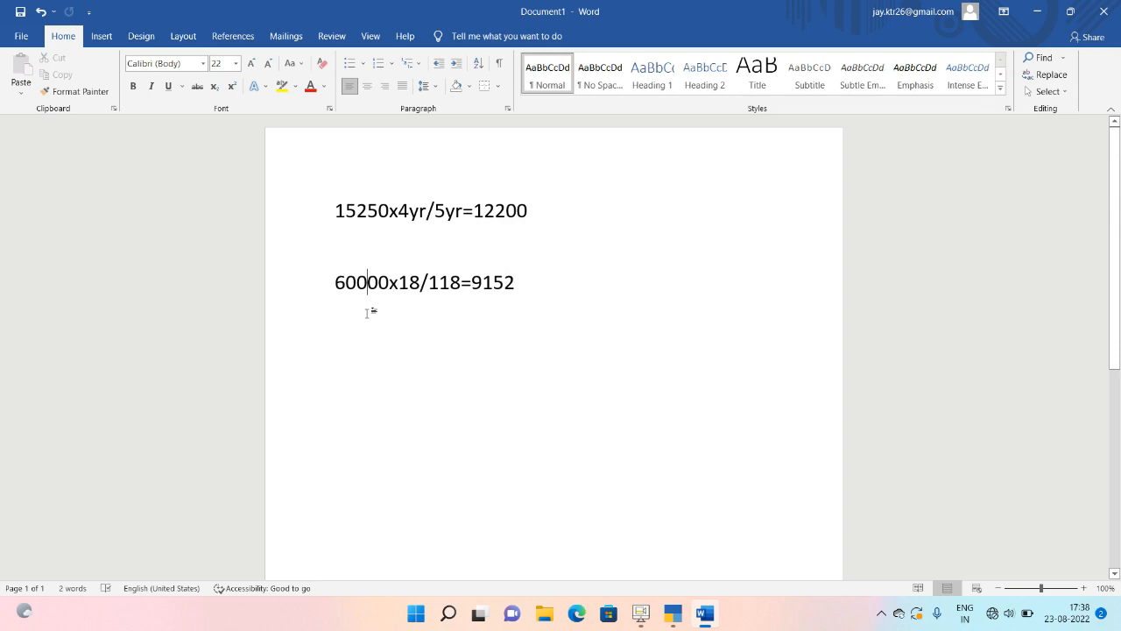
left_click(538, 277)
key("Return")
key("Return")
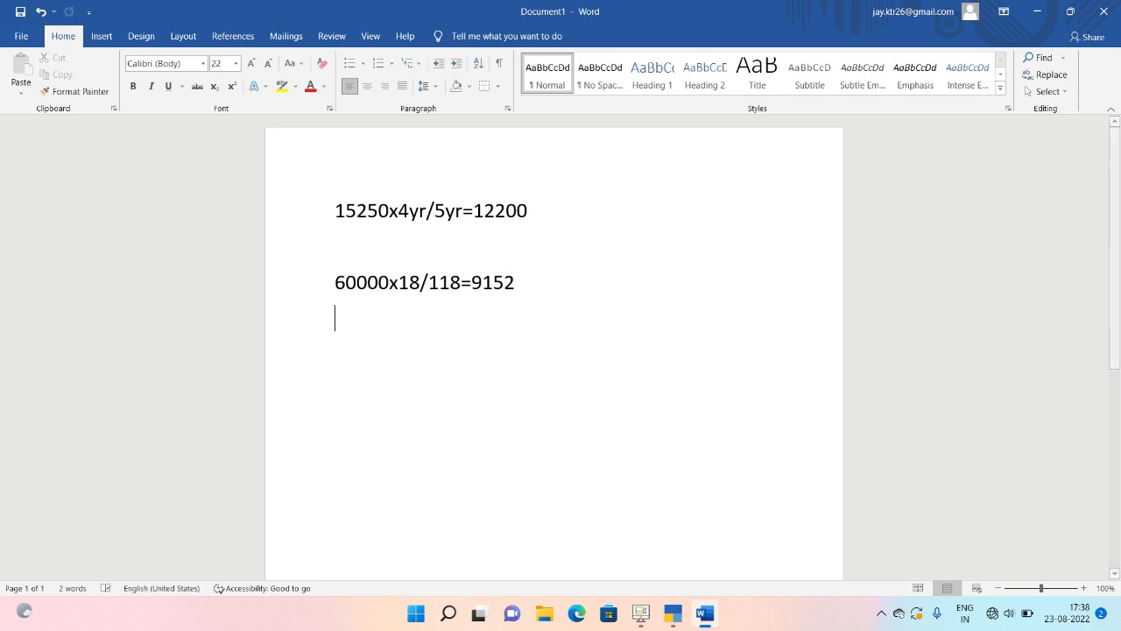
type("60000")
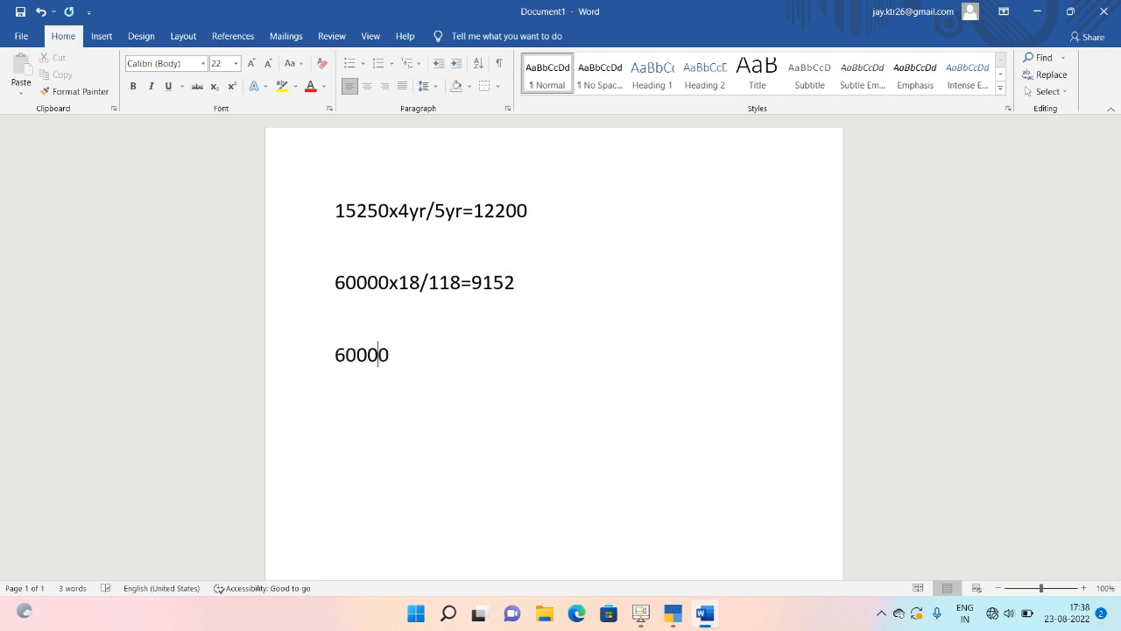
type("-50850")
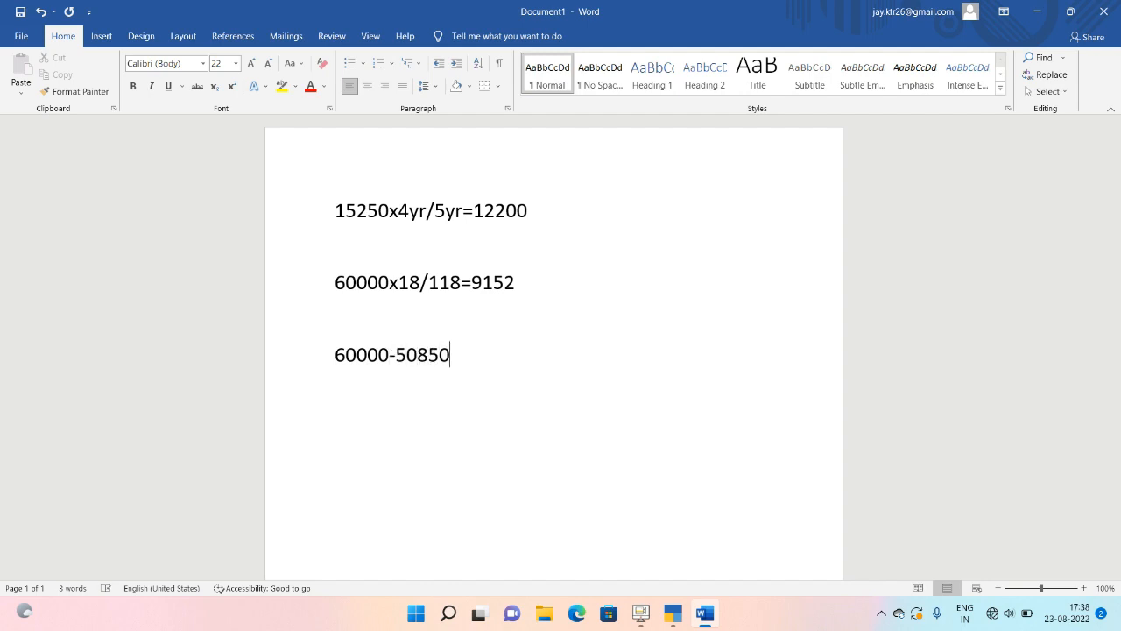
type("=9150")
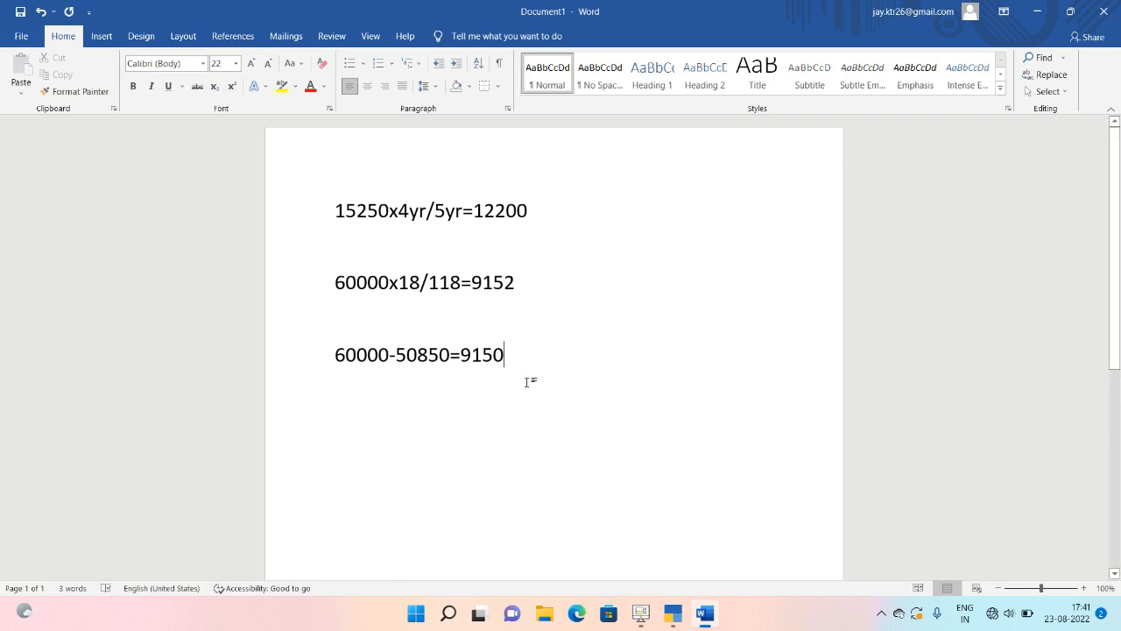
key("Return")
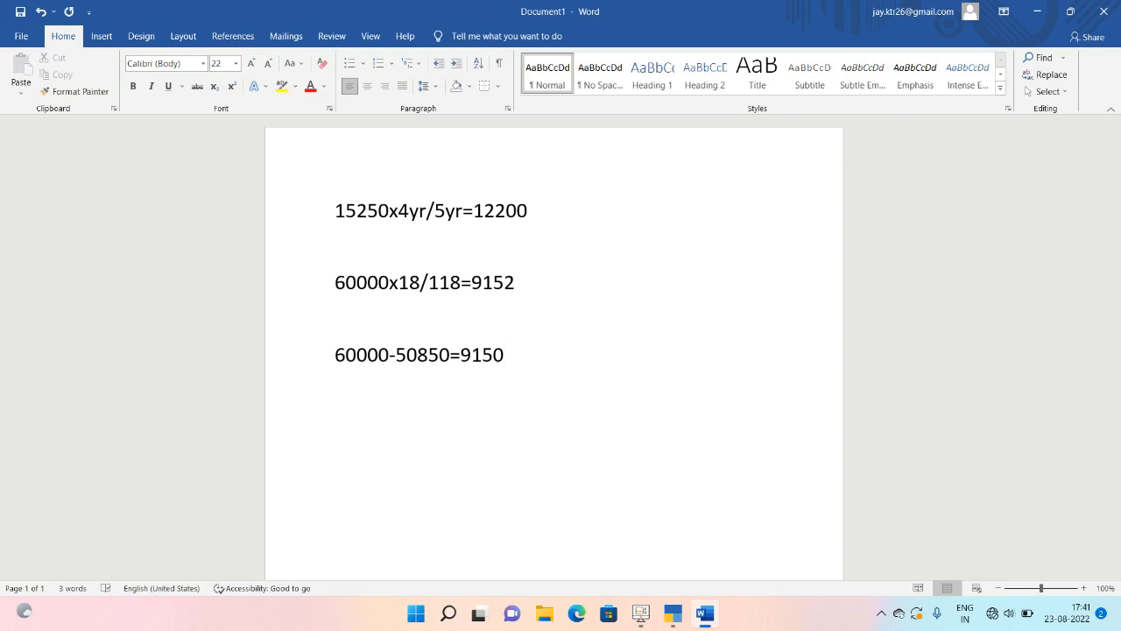
type("60000-5")
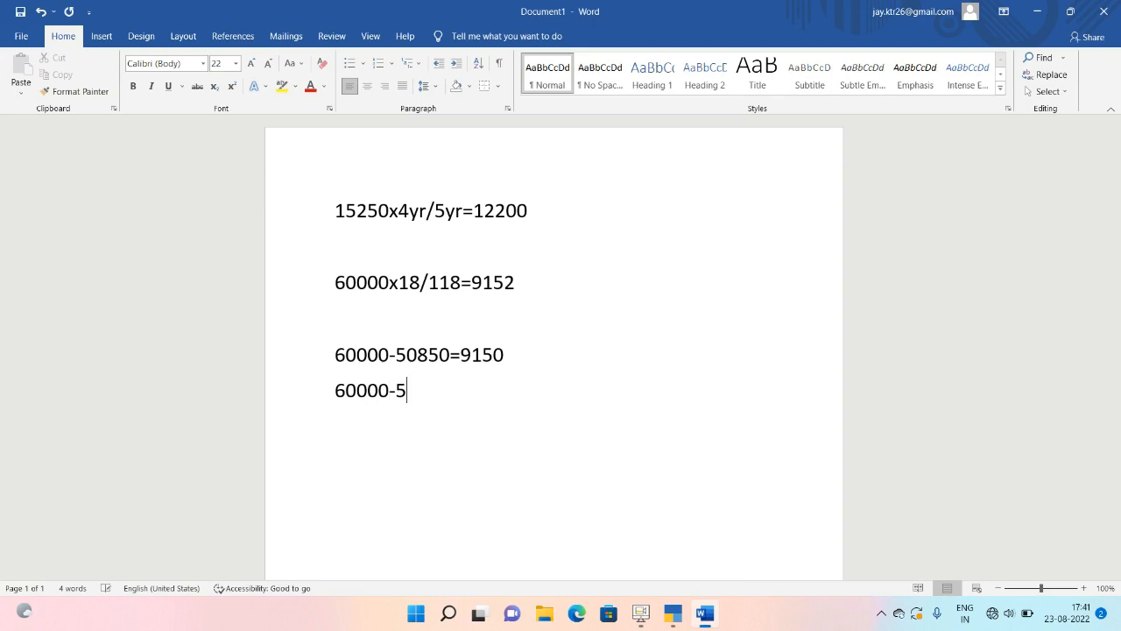
type("0850=91")
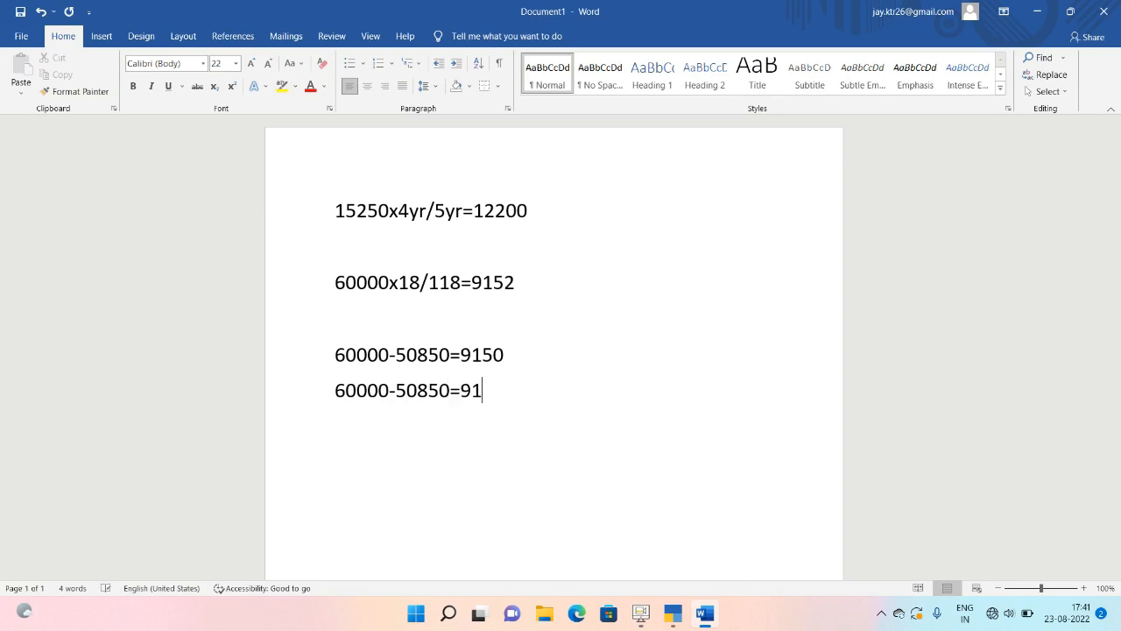
type("50")
type("-12200")
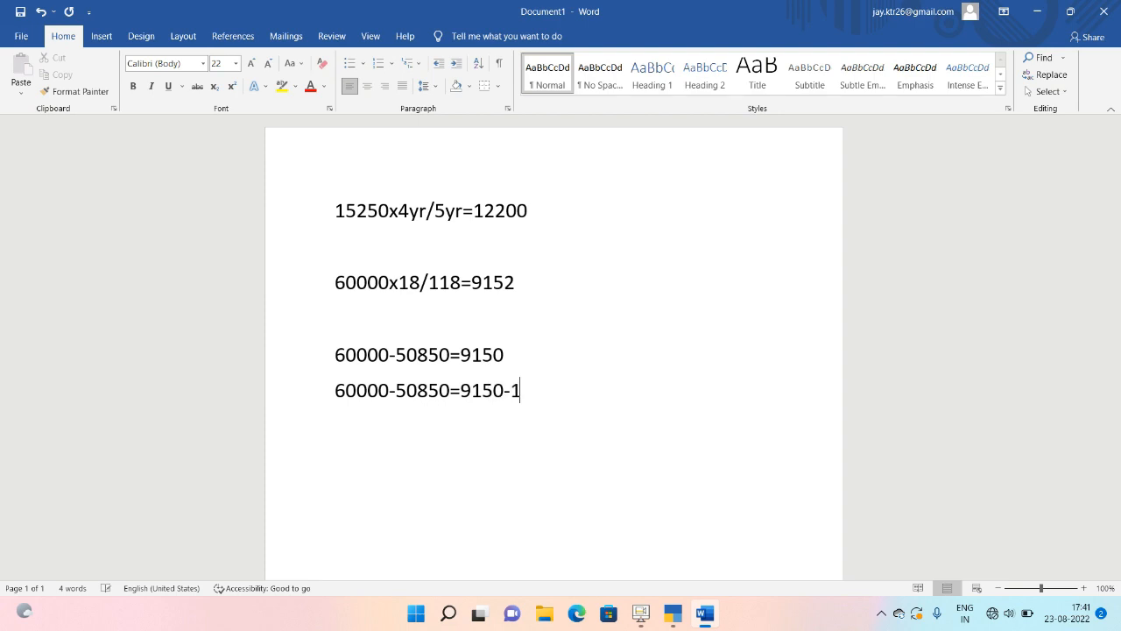